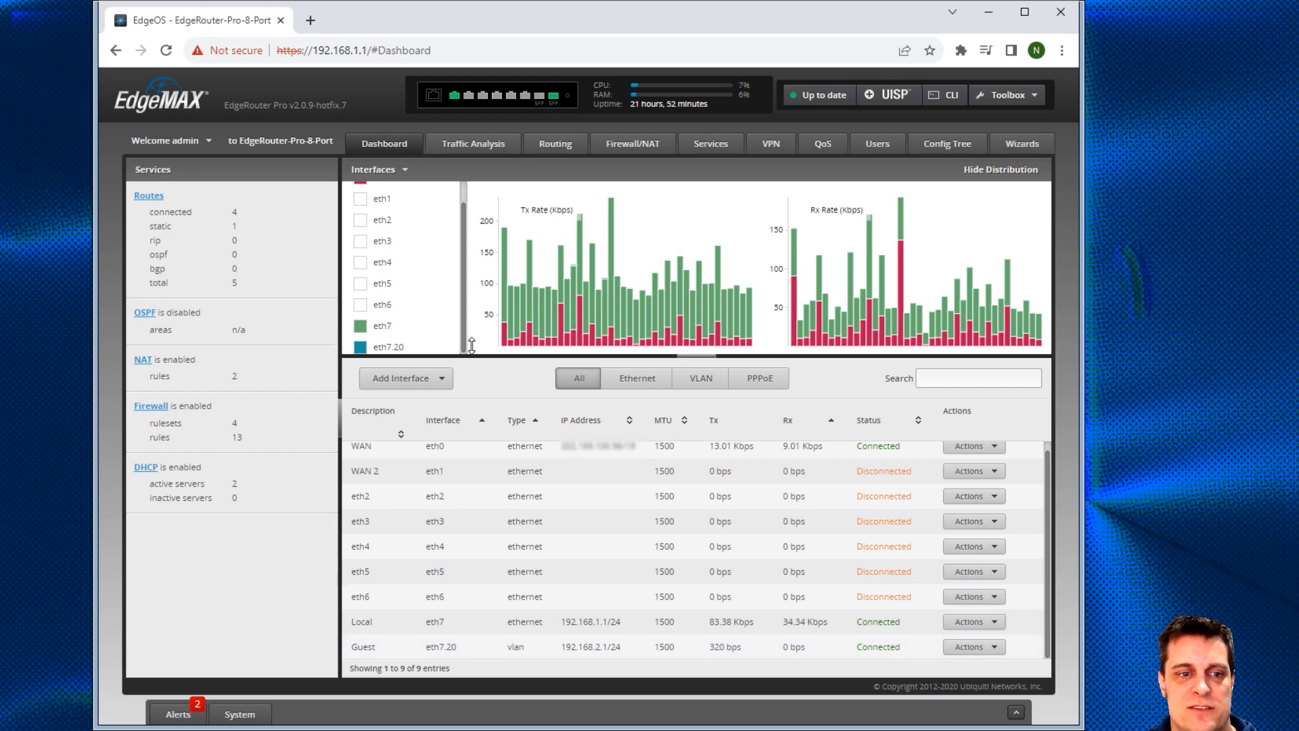
Step: Start a new VLAN interface with VLAN ID 30 on parent interface eth7 and the description IOT
left_click(415, 383)
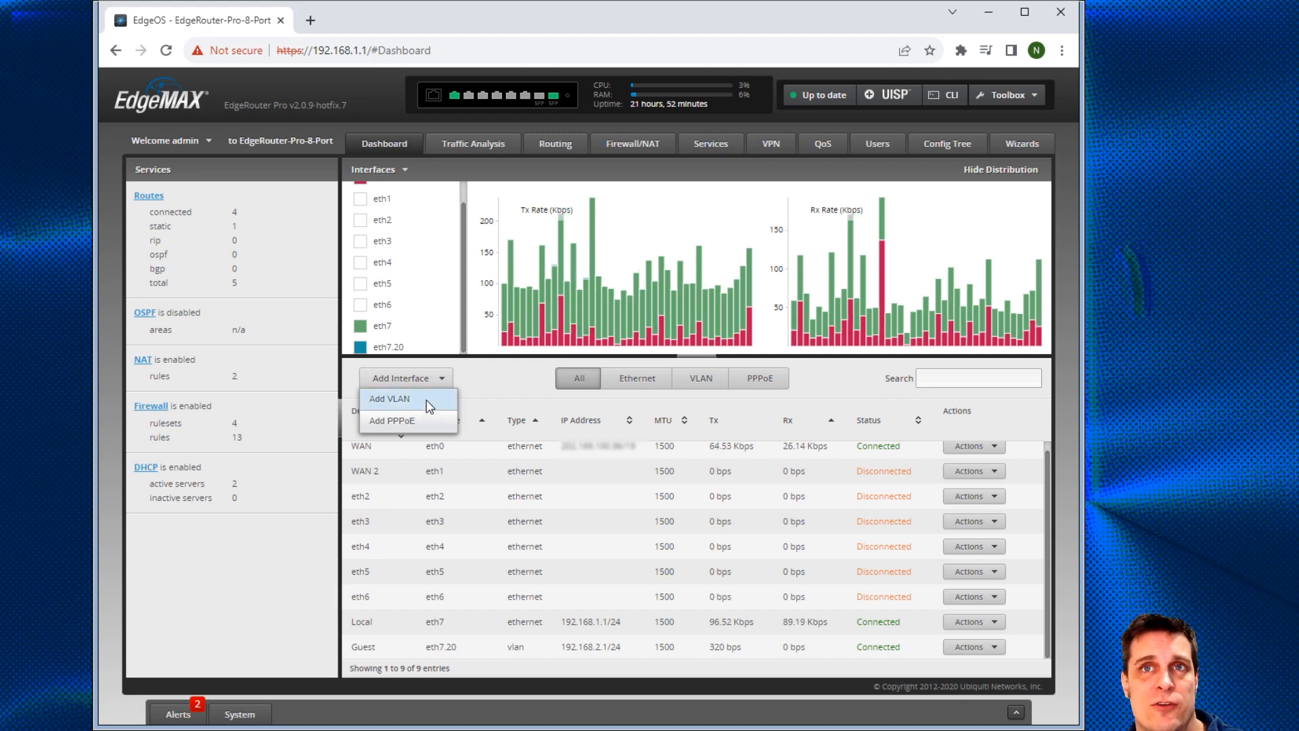
left_click(438, 381)
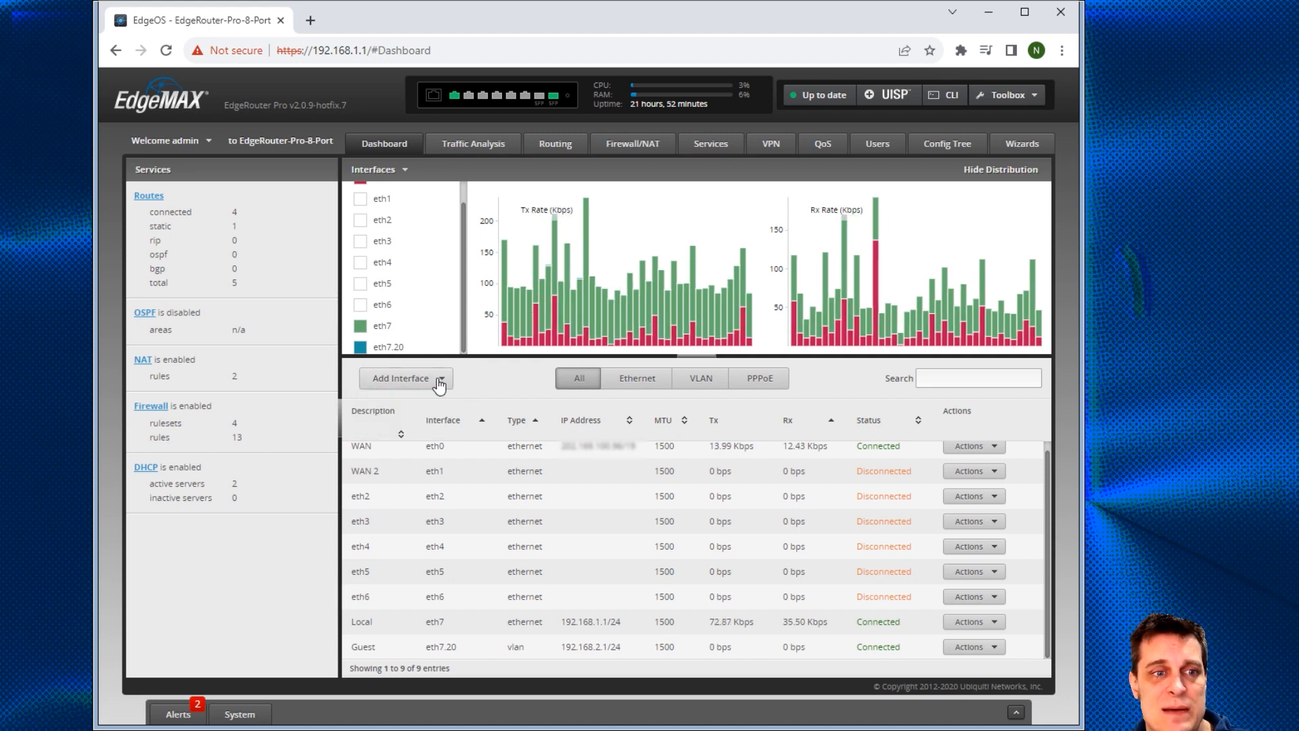
left_click(439, 383)
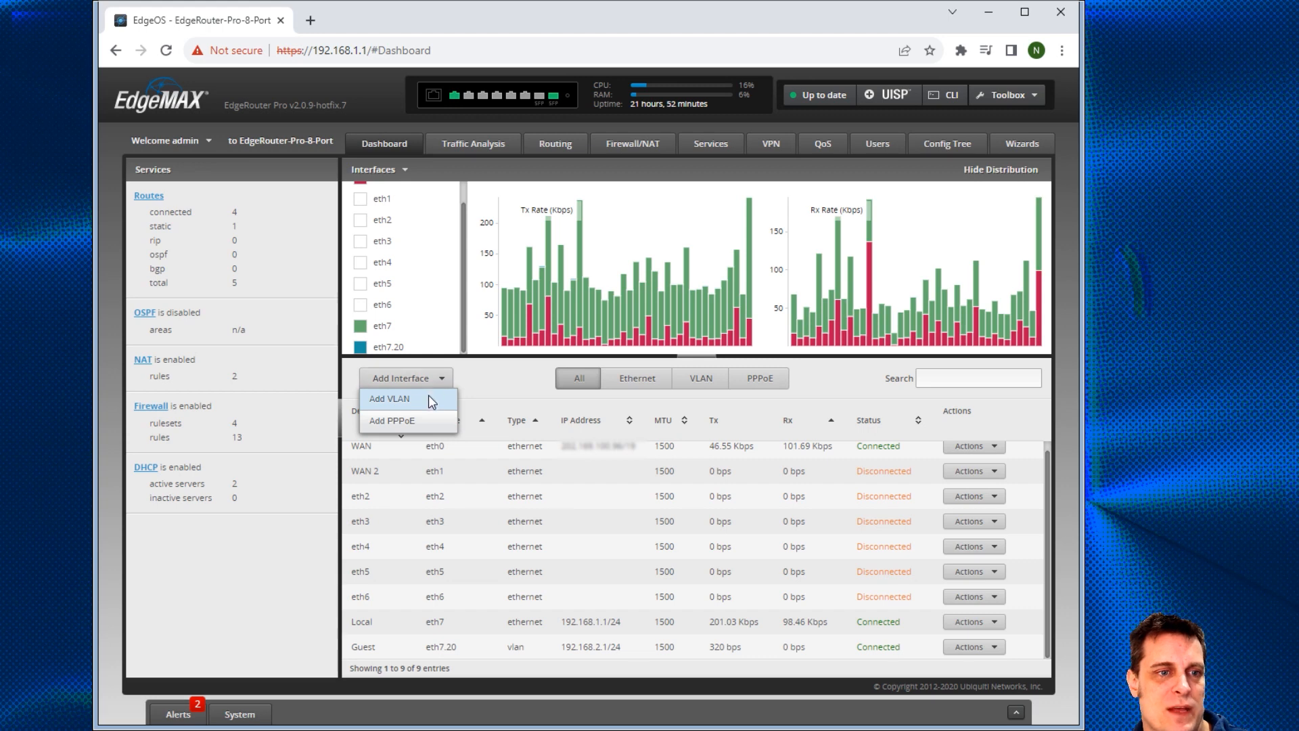
left_click(428, 397)
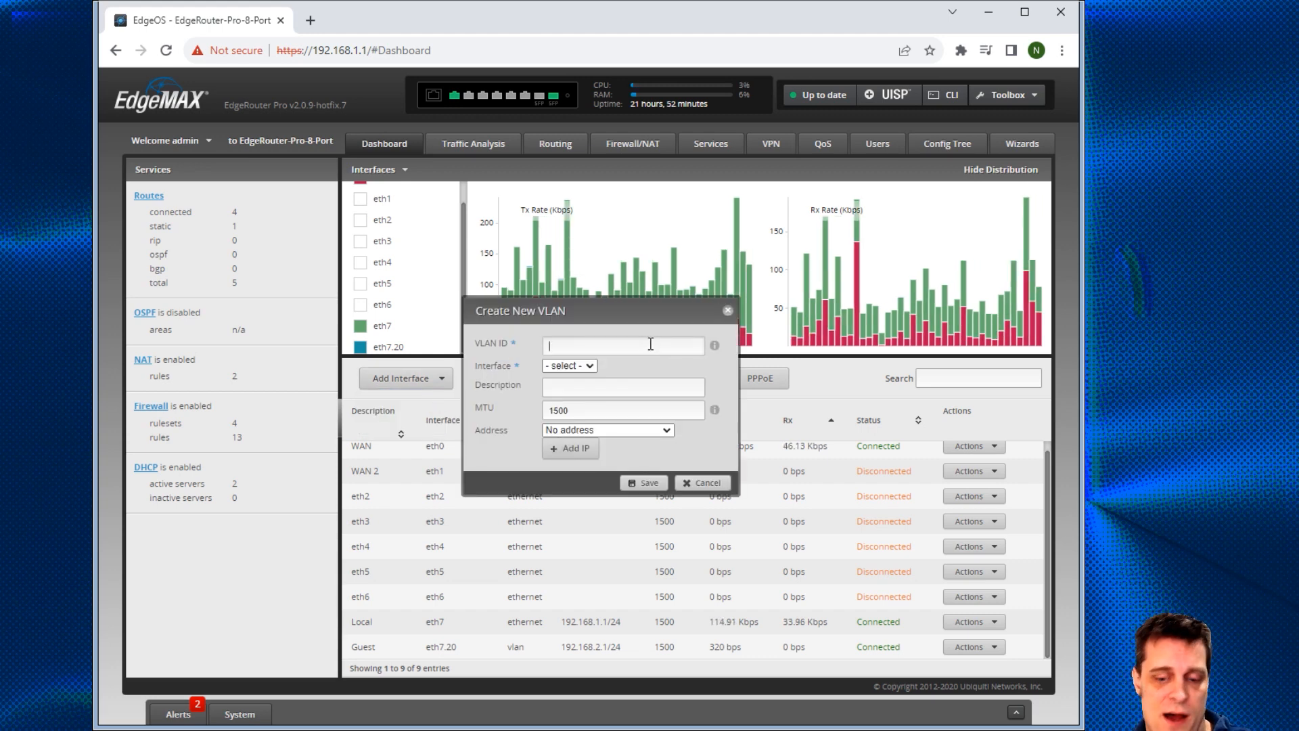
type("30")
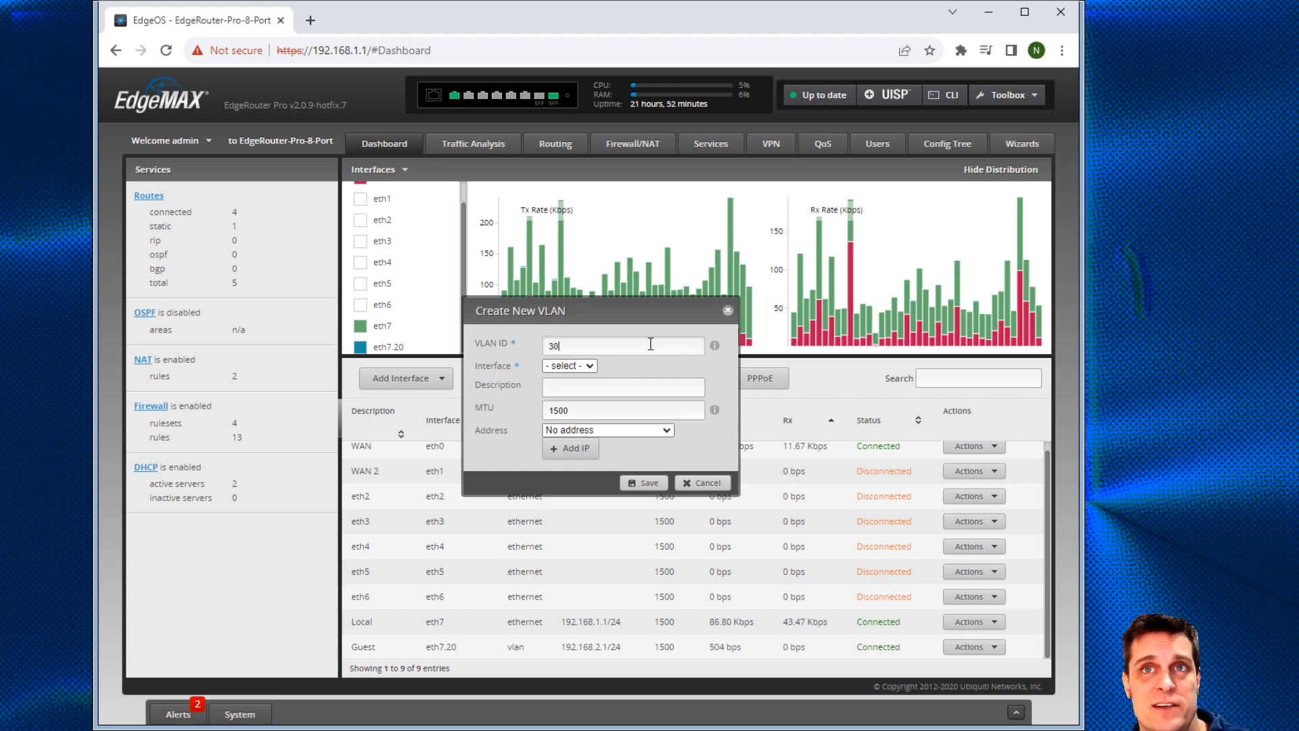
left_click(581, 372)
left_click(565, 473)
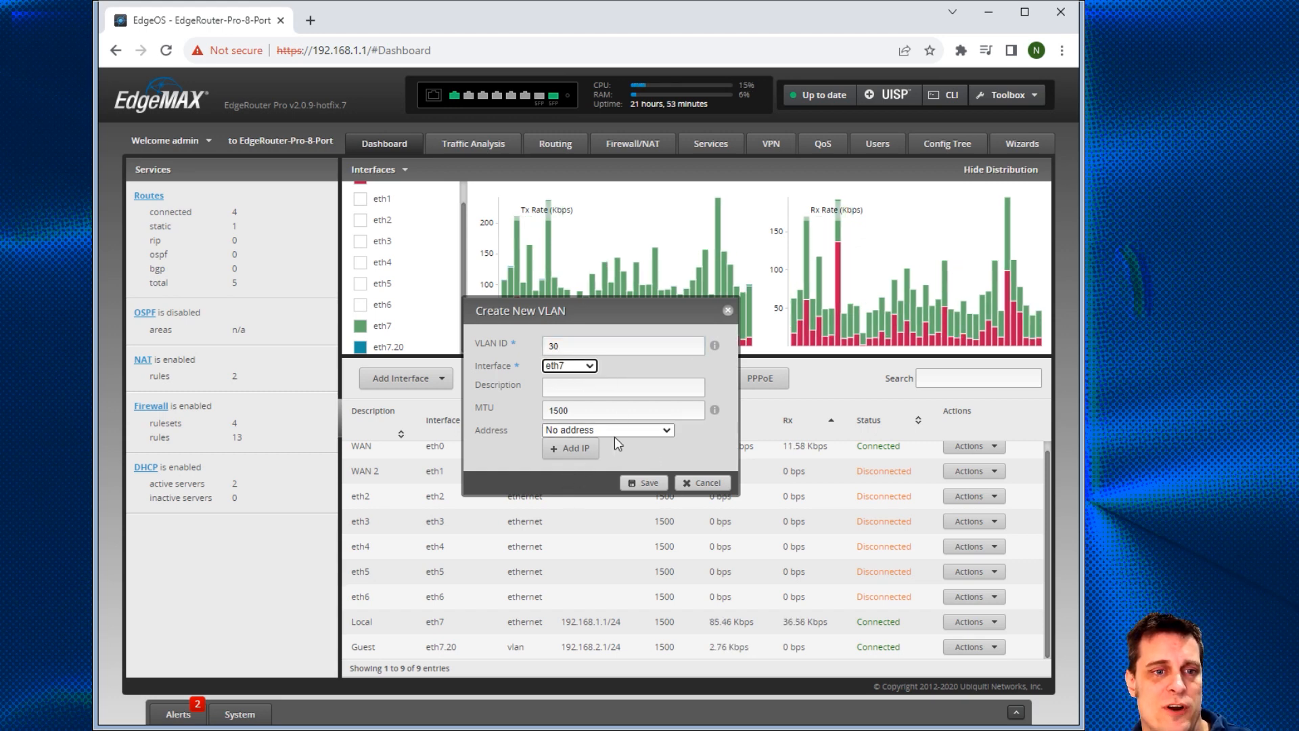
left_click(642, 392)
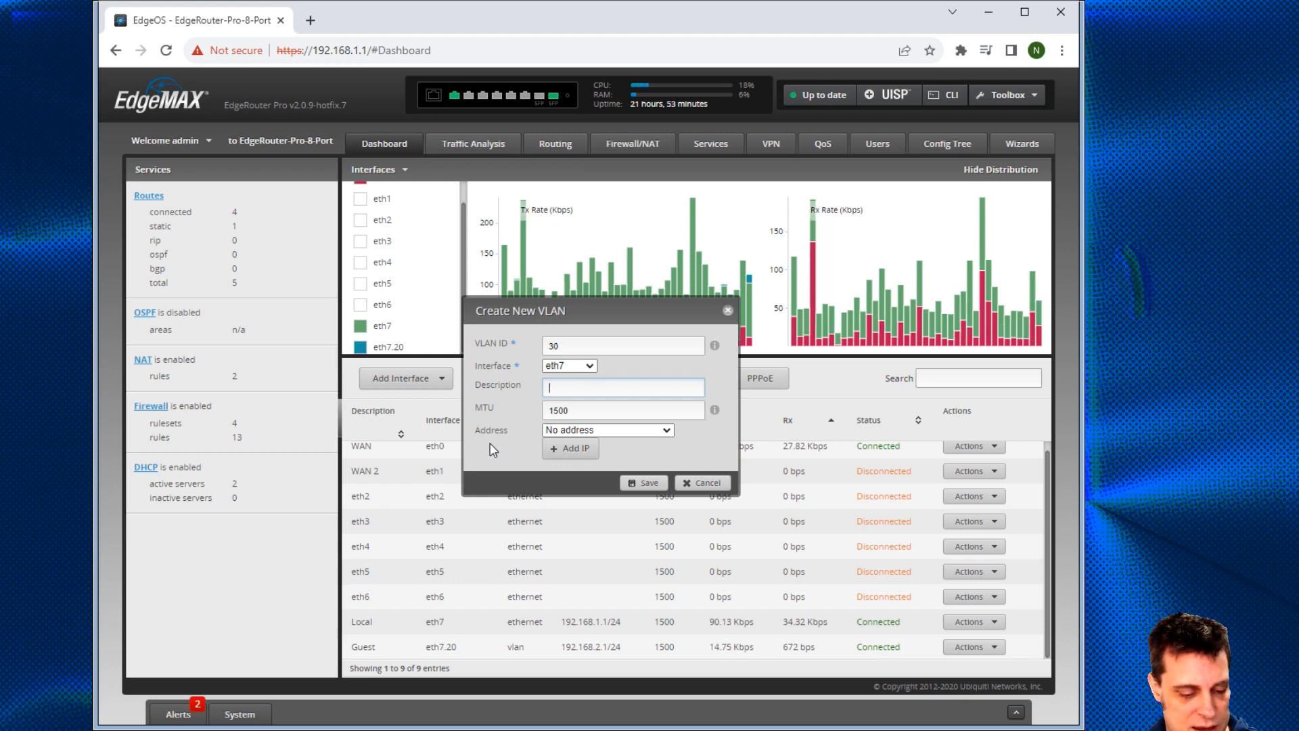
type("IOT")
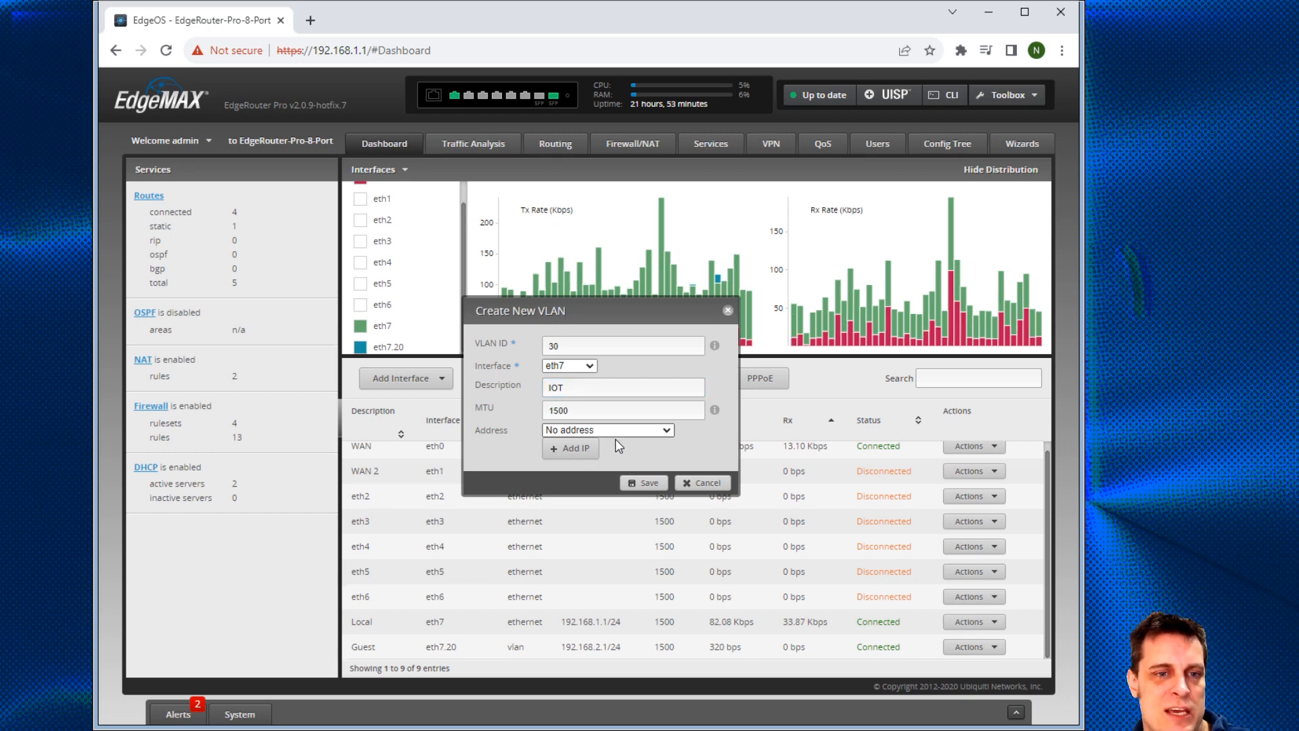
Step: Give the IOT VLAN the manually defined IP address 192.168.3.1/24 and save the new interface
left_click(612, 477)
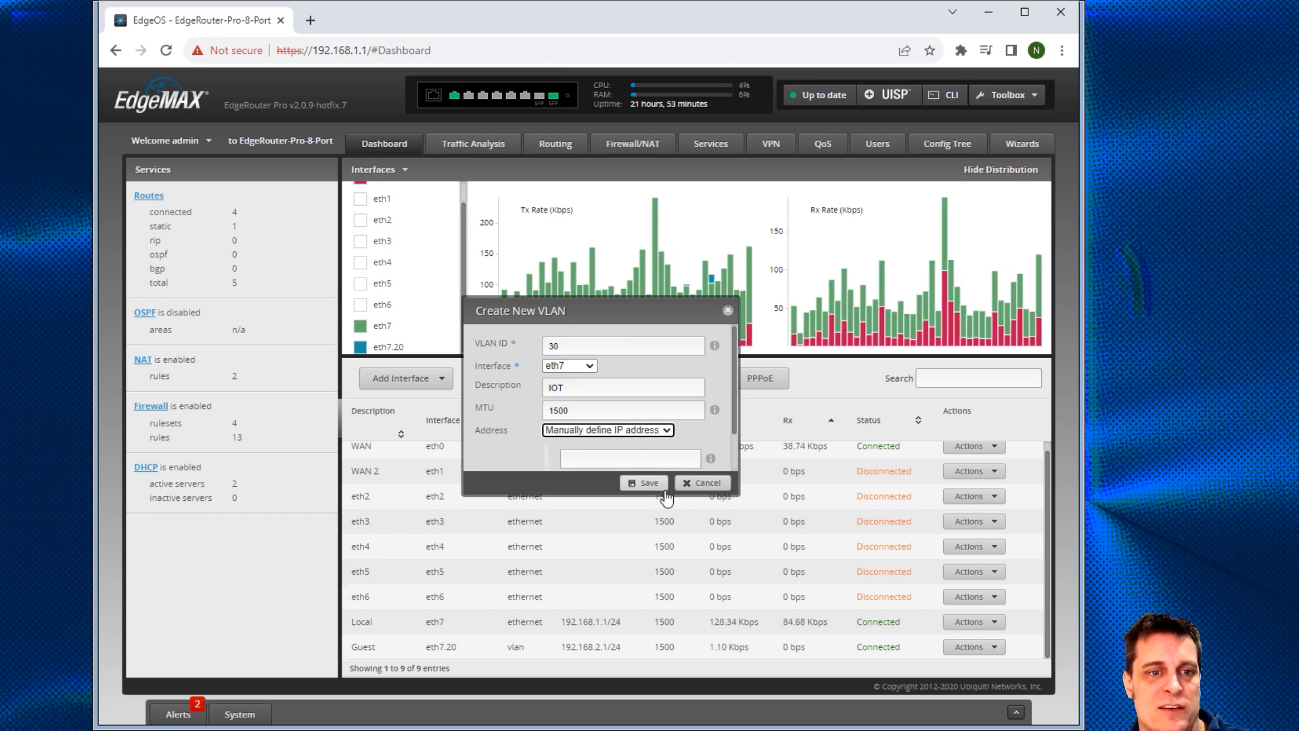
scroll(630, 436, "down", 1)
left_click(630, 414)
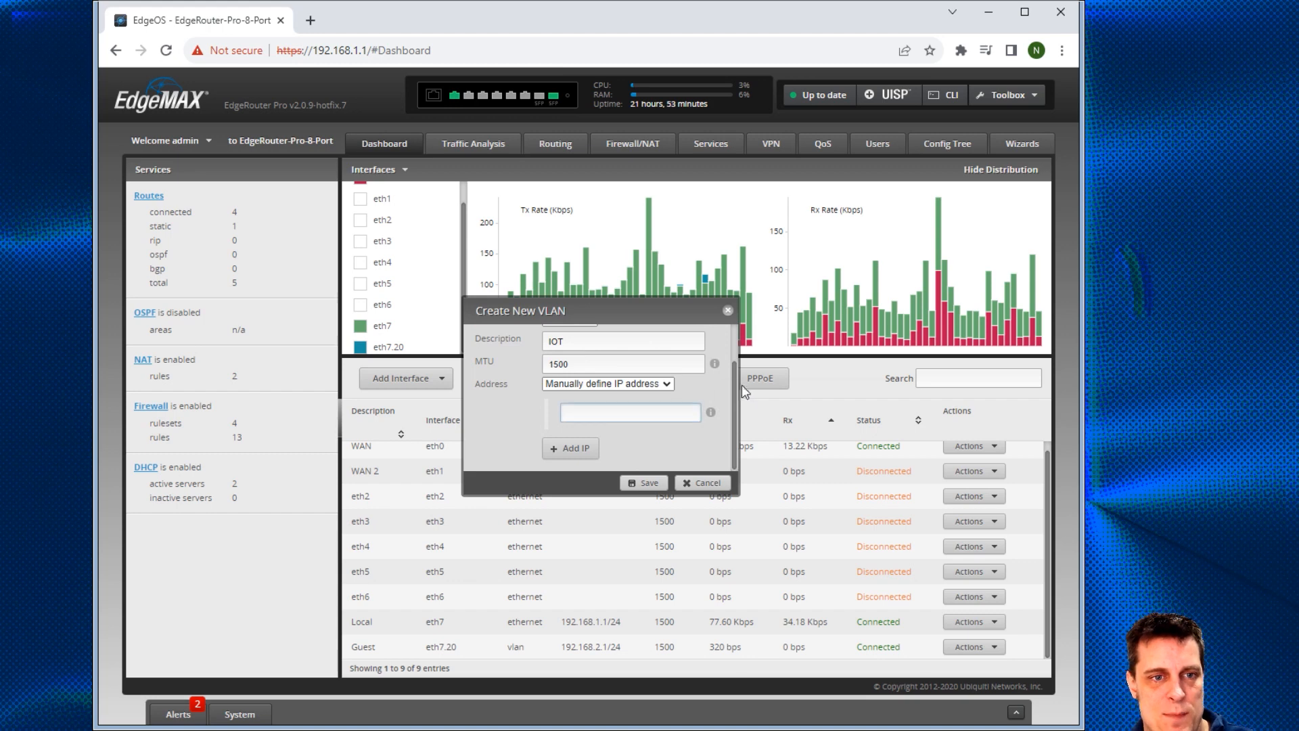
type("1")
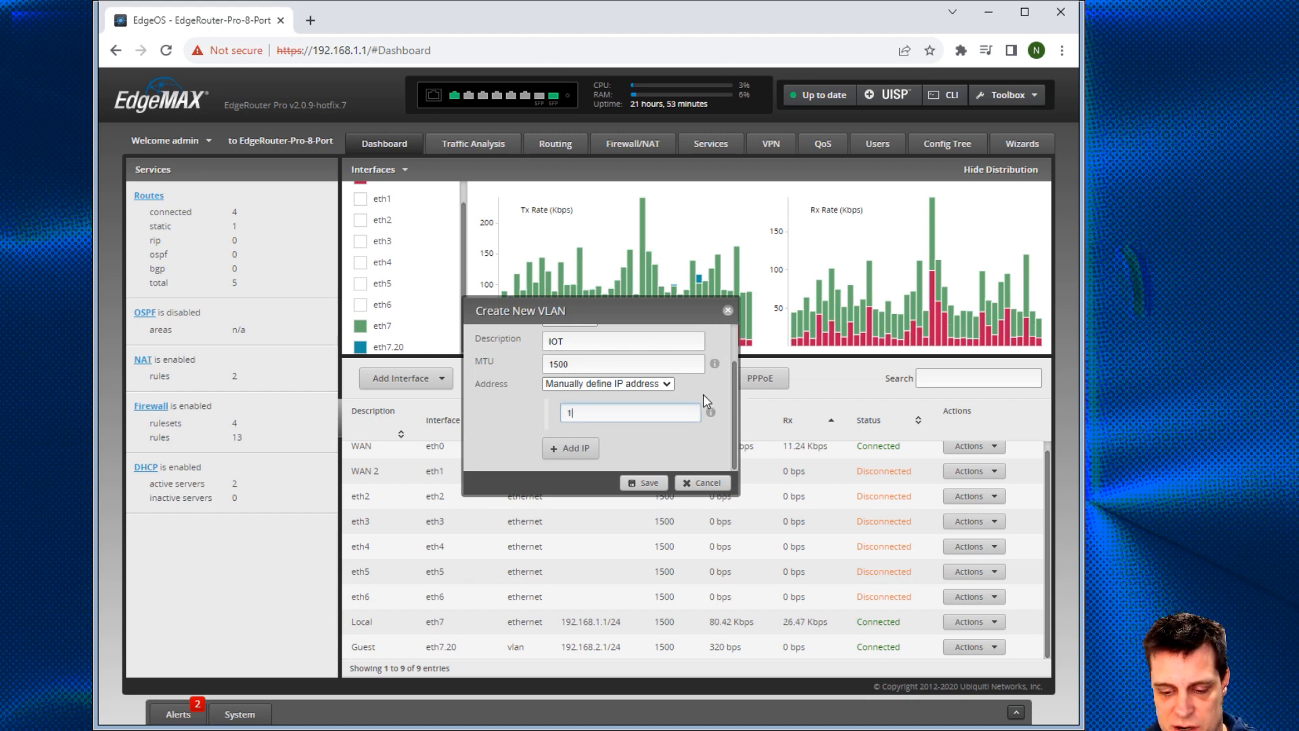
type("92.168")
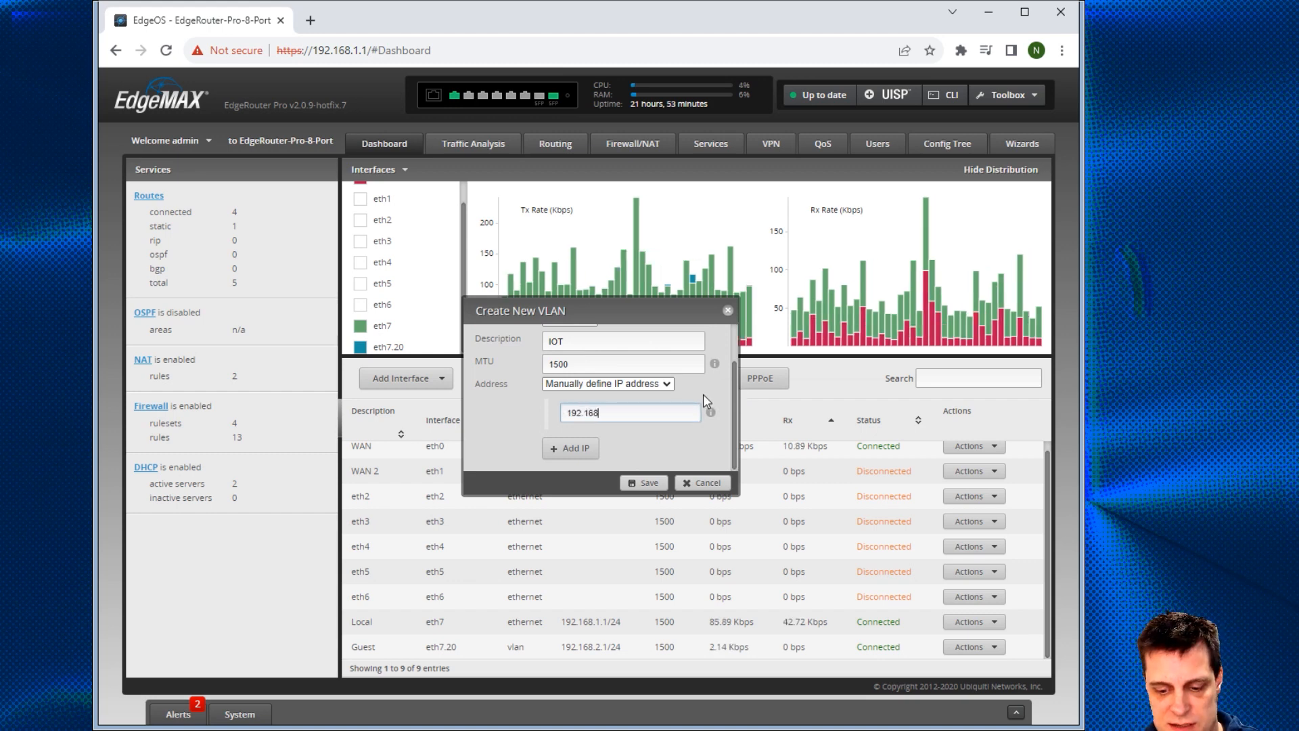
type(".3.1/24")
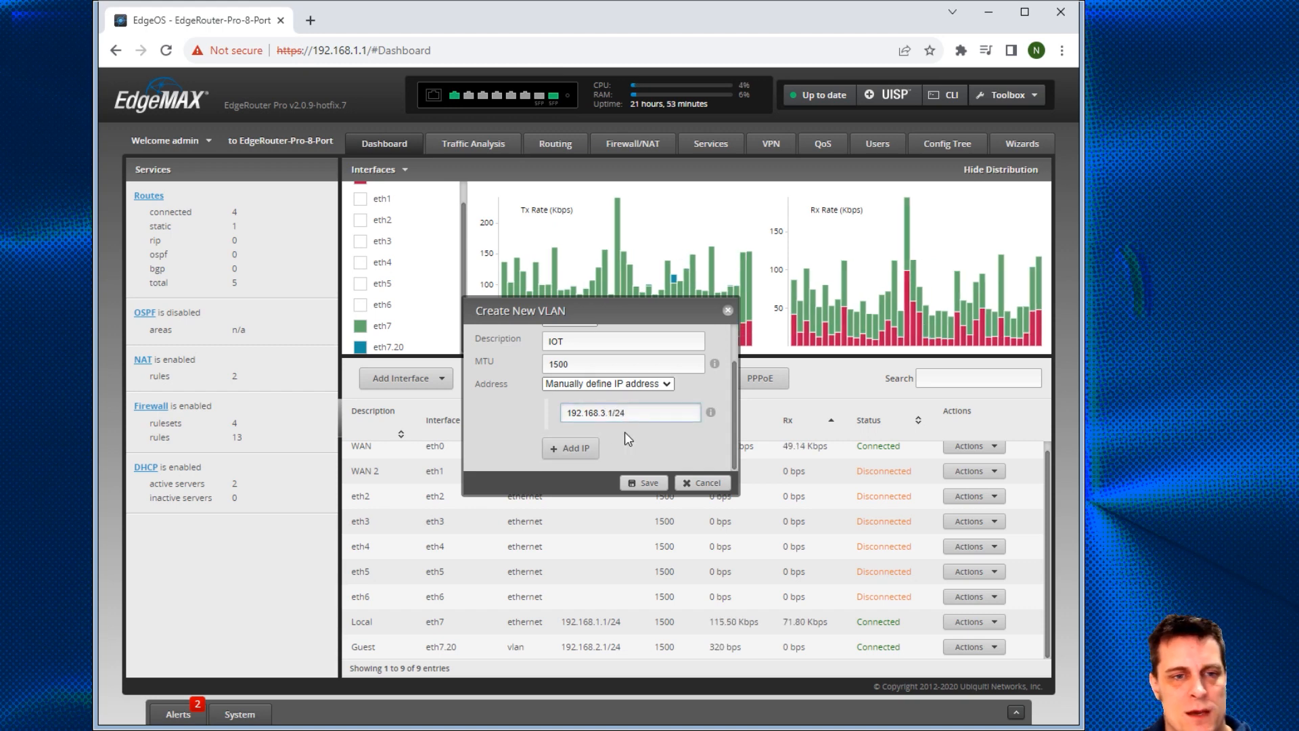
left_click_drag(613, 413, 567, 413)
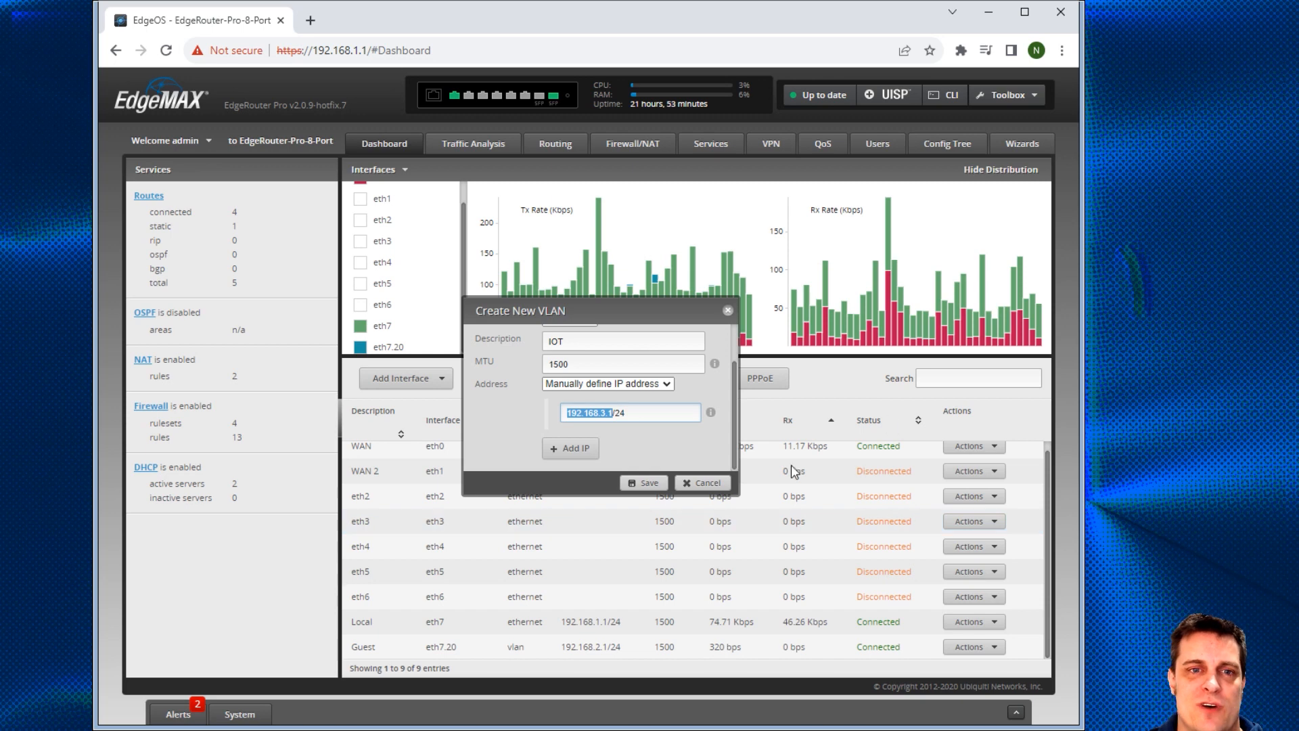
left_click(644, 482)
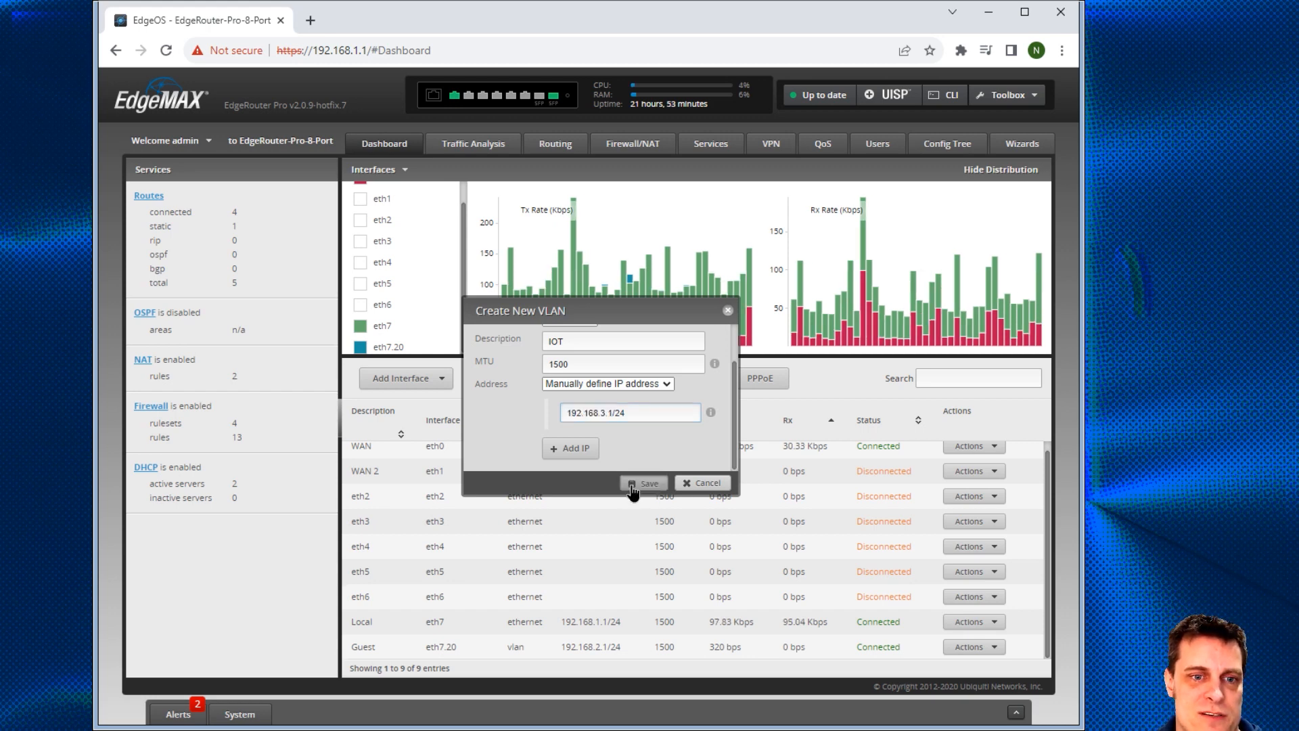
scroll(672, 575, "down", 2)
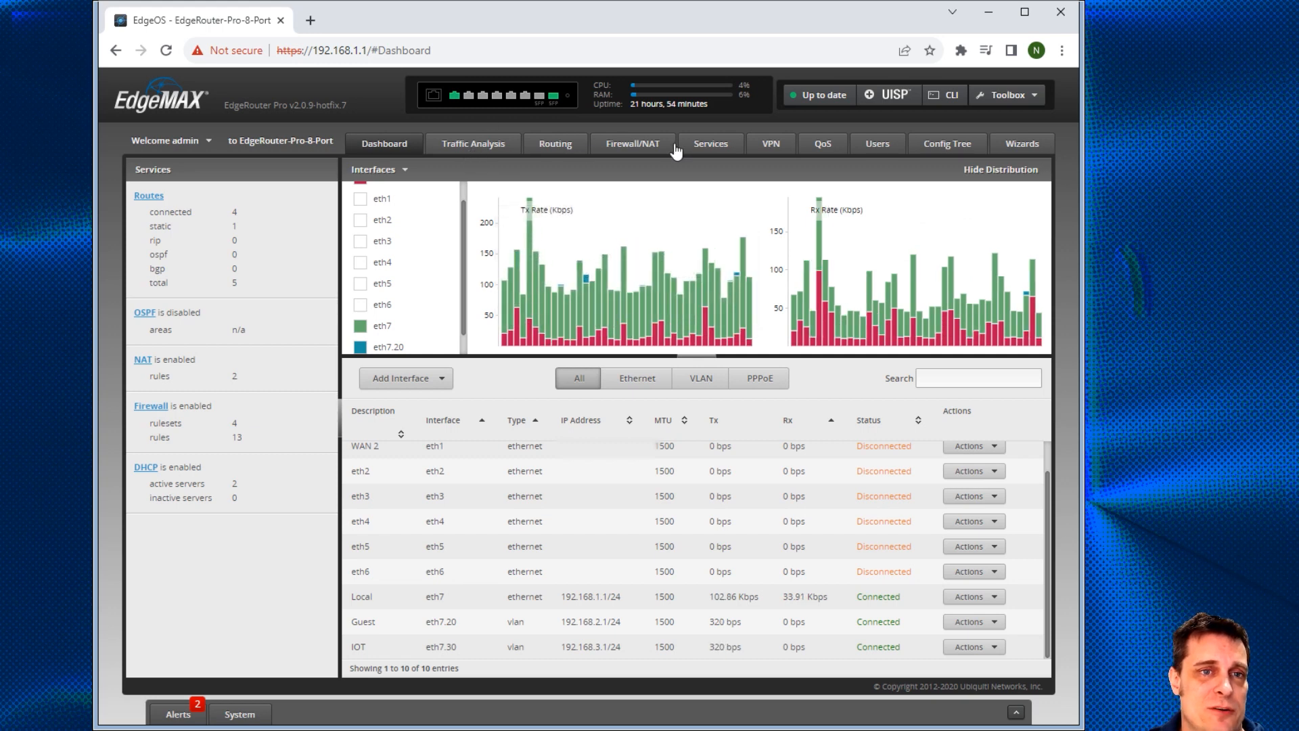
Step: Start a new DHCP server named IOTDHCP for the subnet 192.168.3.0/24
left_click(708, 144)
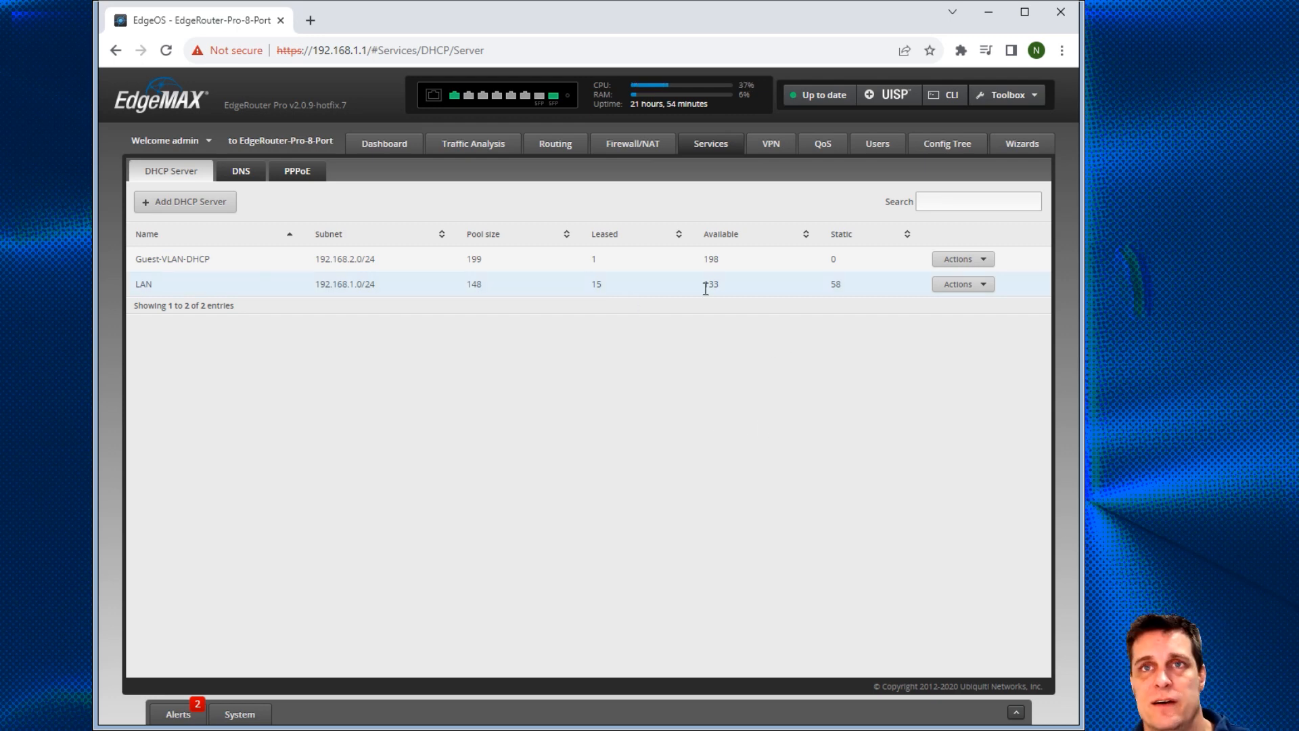
left_click(205, 205)
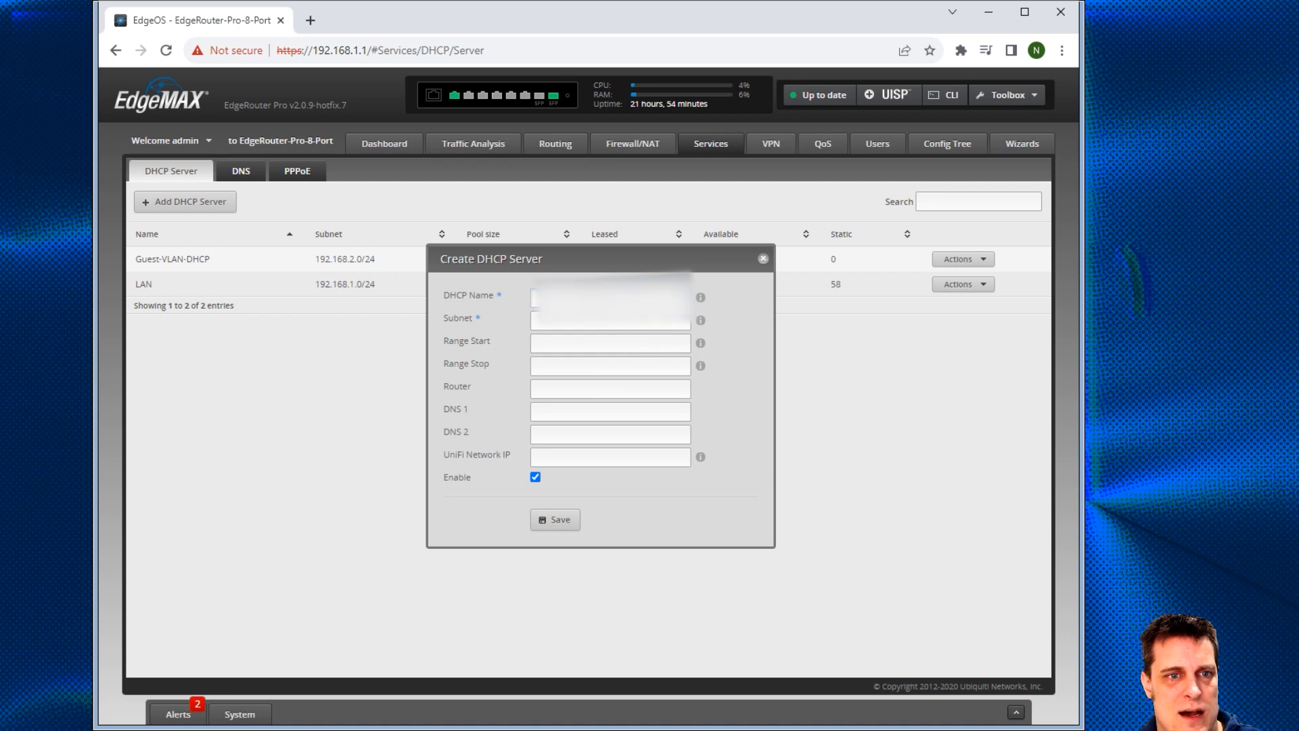
type("IOT")
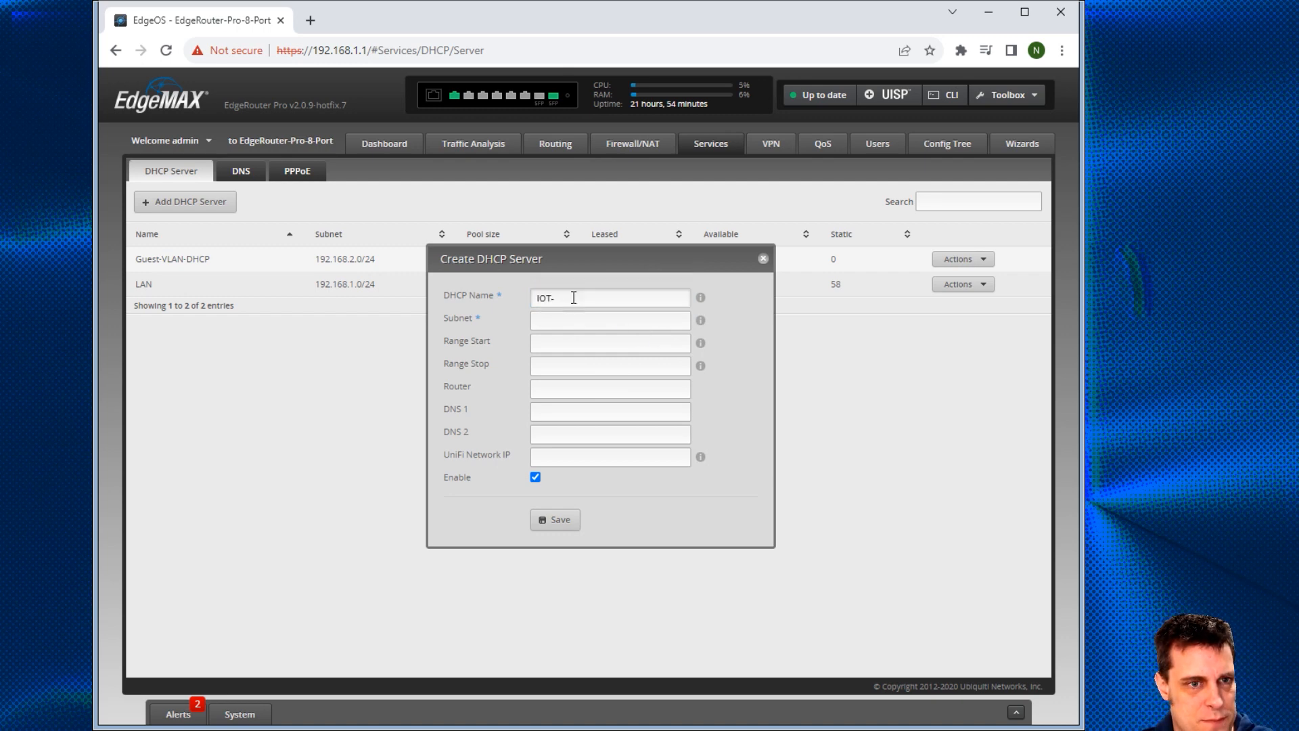
type("D")
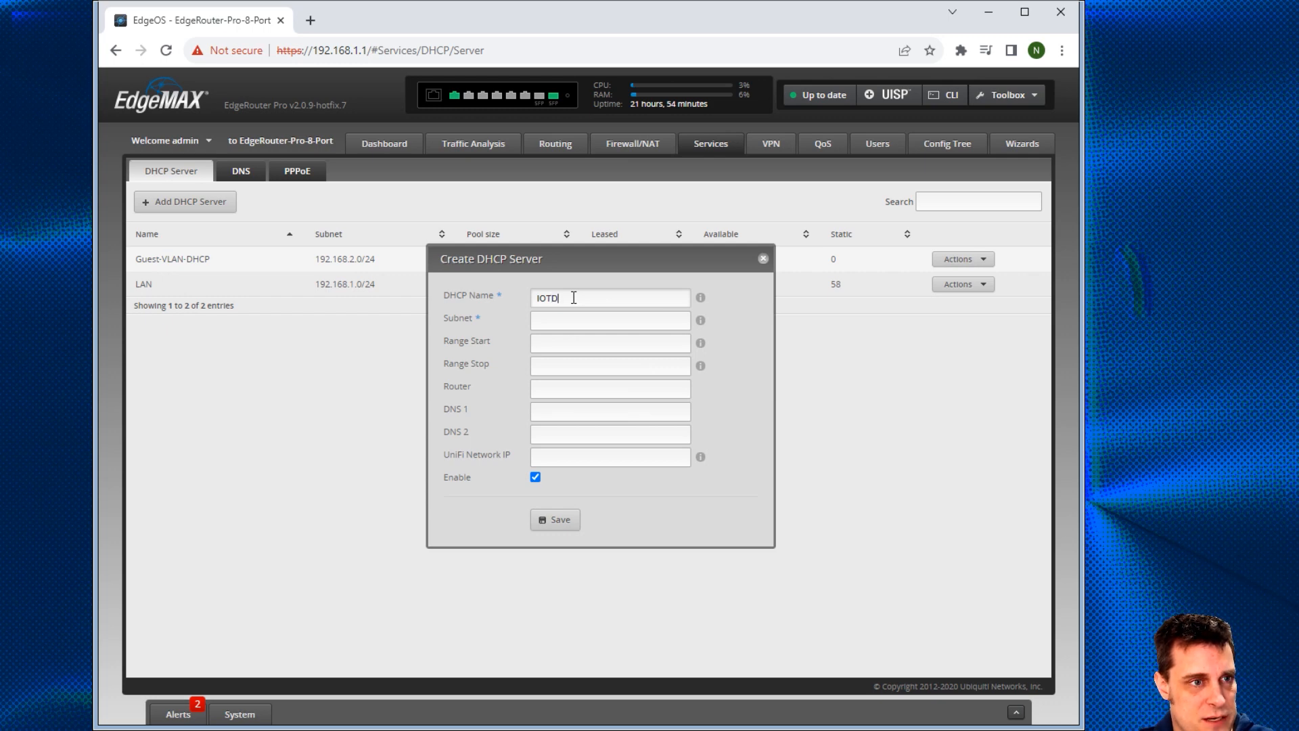
type("HCP")
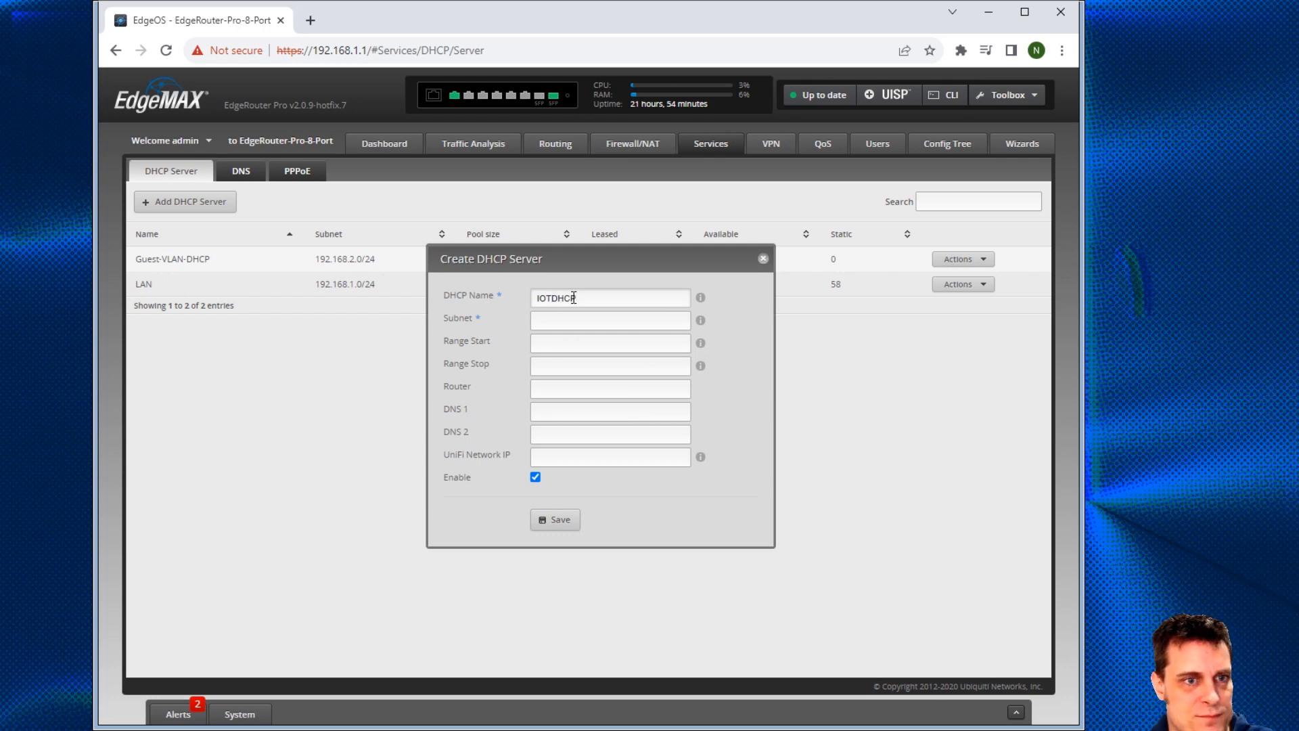
left_click(568, 316)
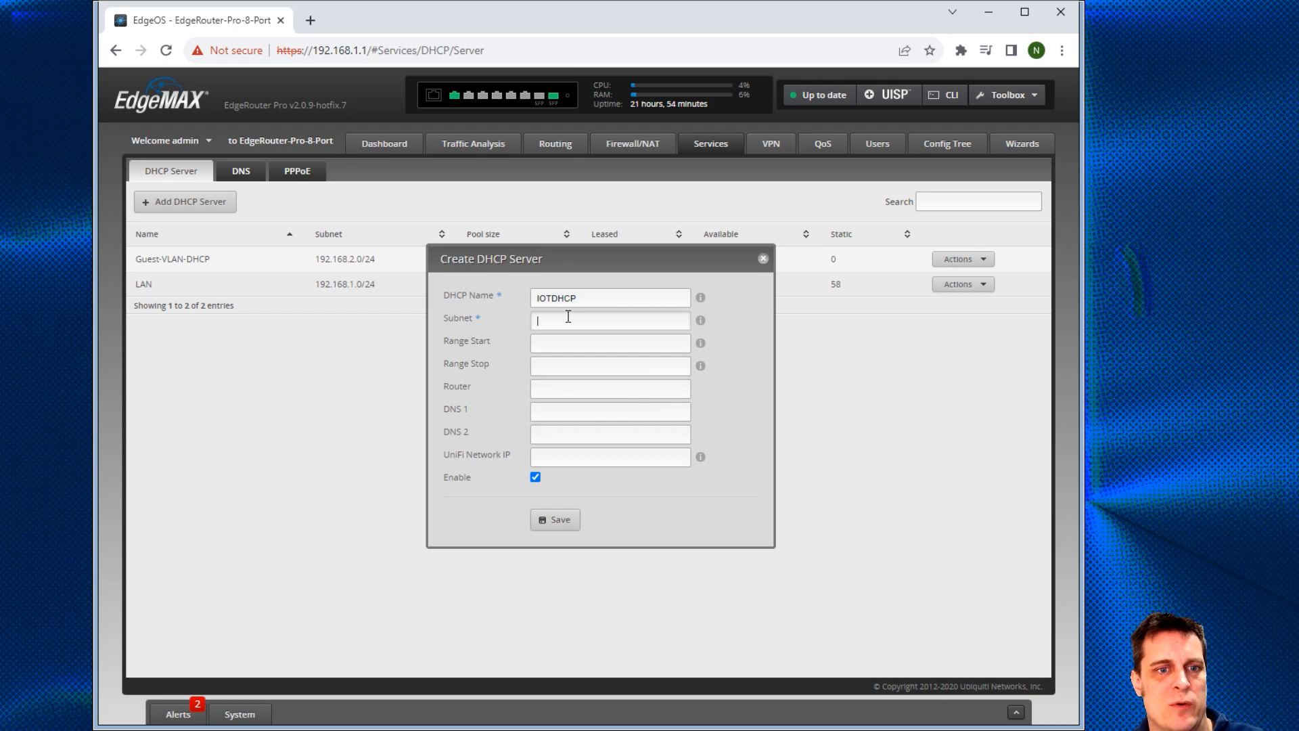
type("192.")
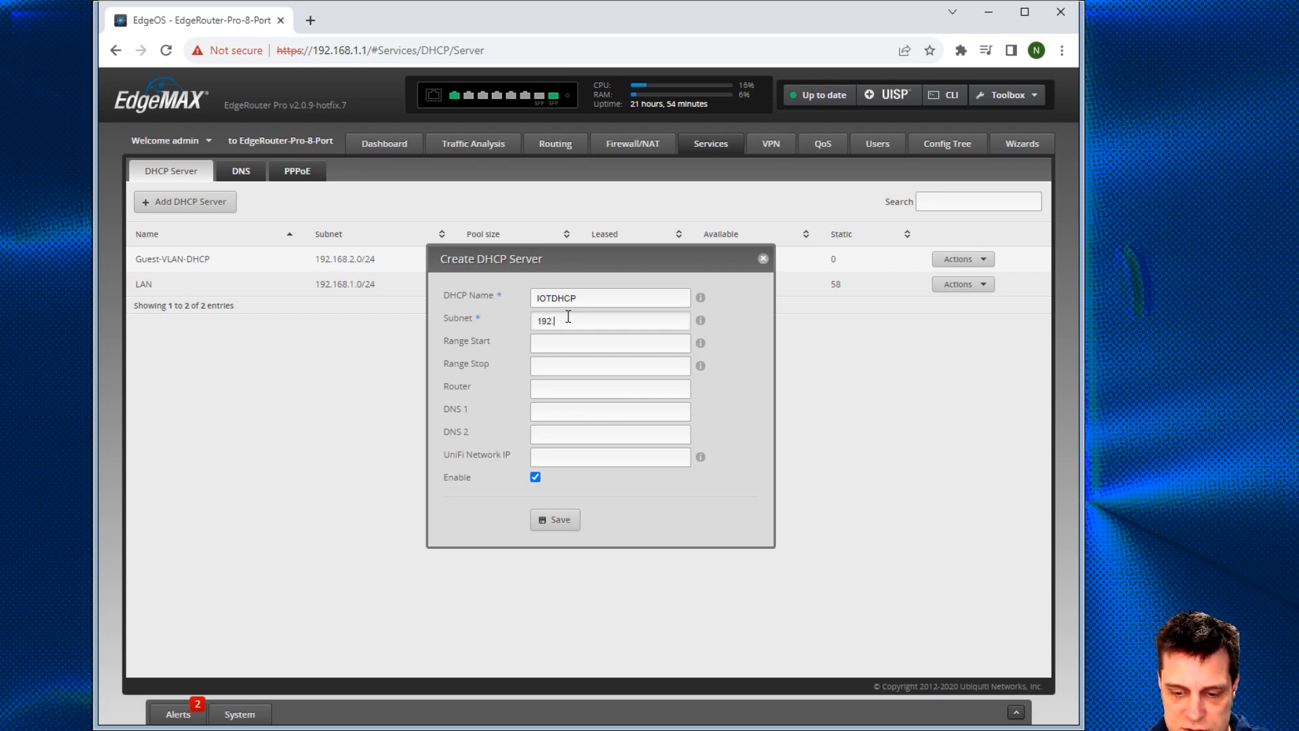
type("168.3.0/24")
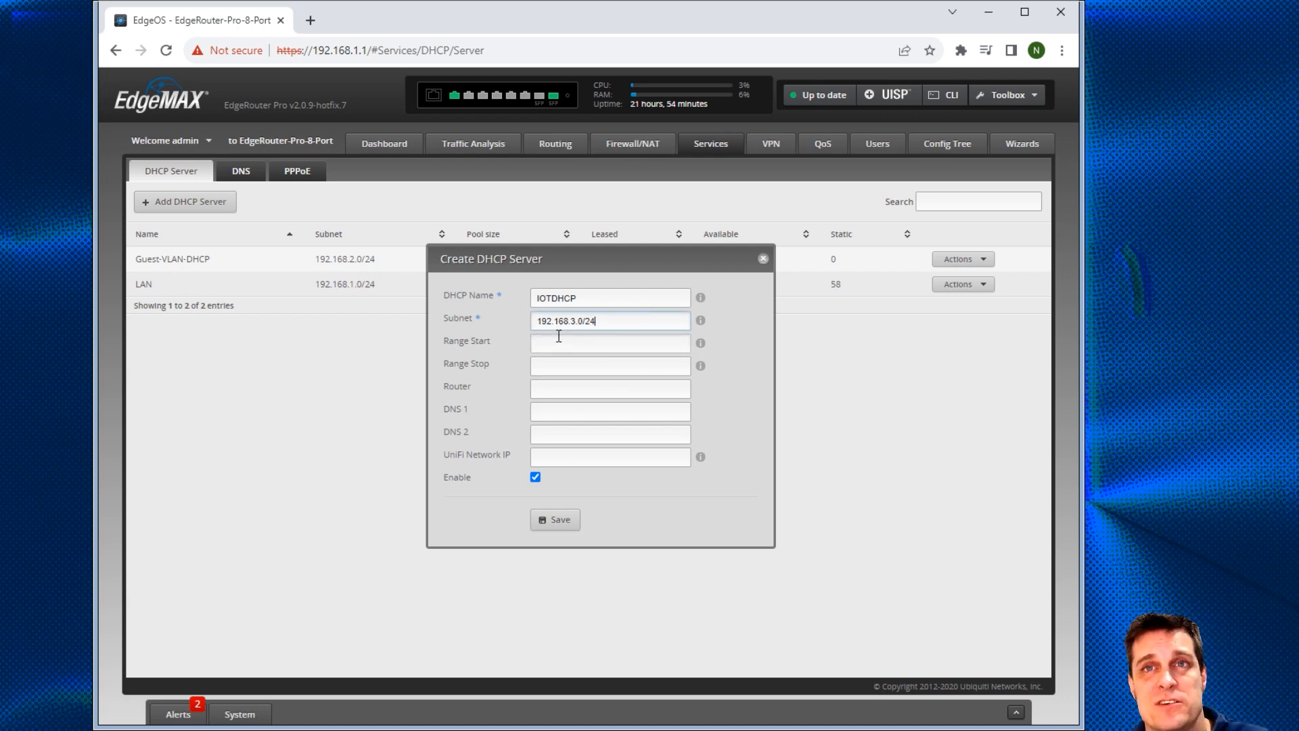
left_click_drag(609, 321, 502, 346)
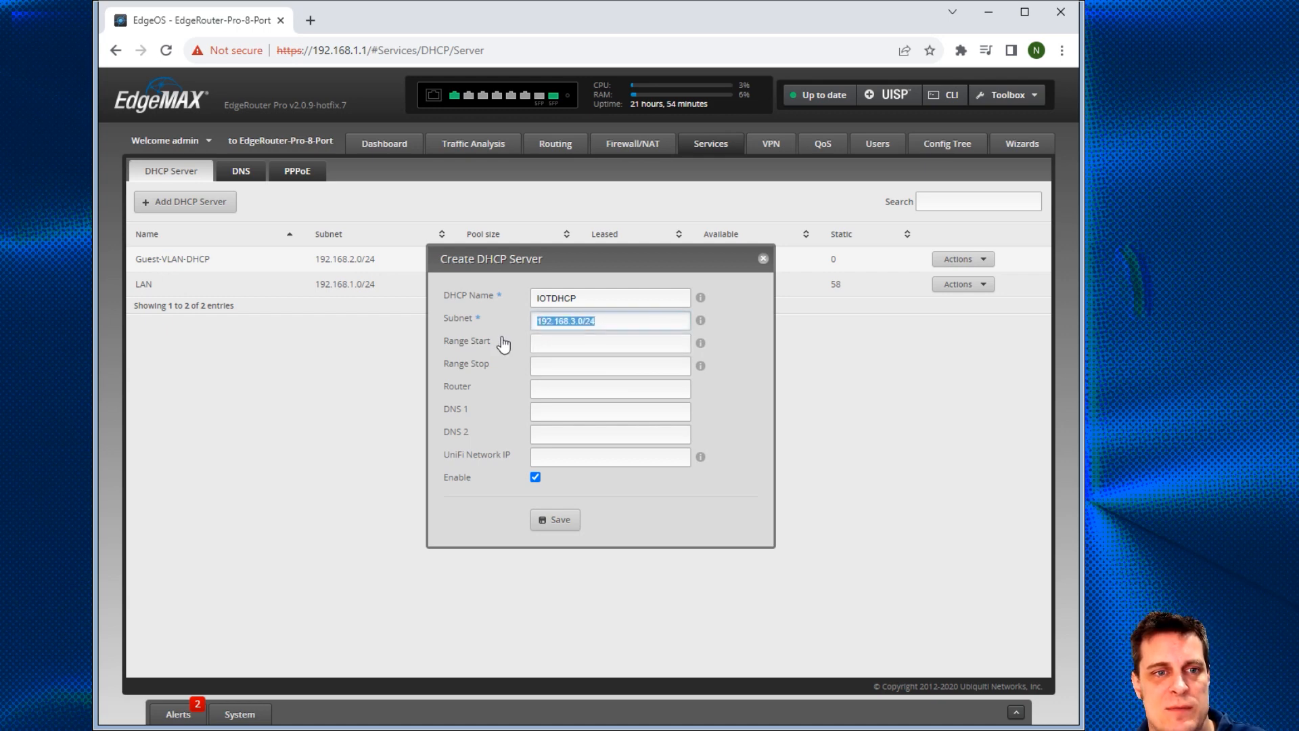
Step: Set the DHCP address range to start at 192.168.3.2 and stop at 192.168.3.200
left_click(577, 344)
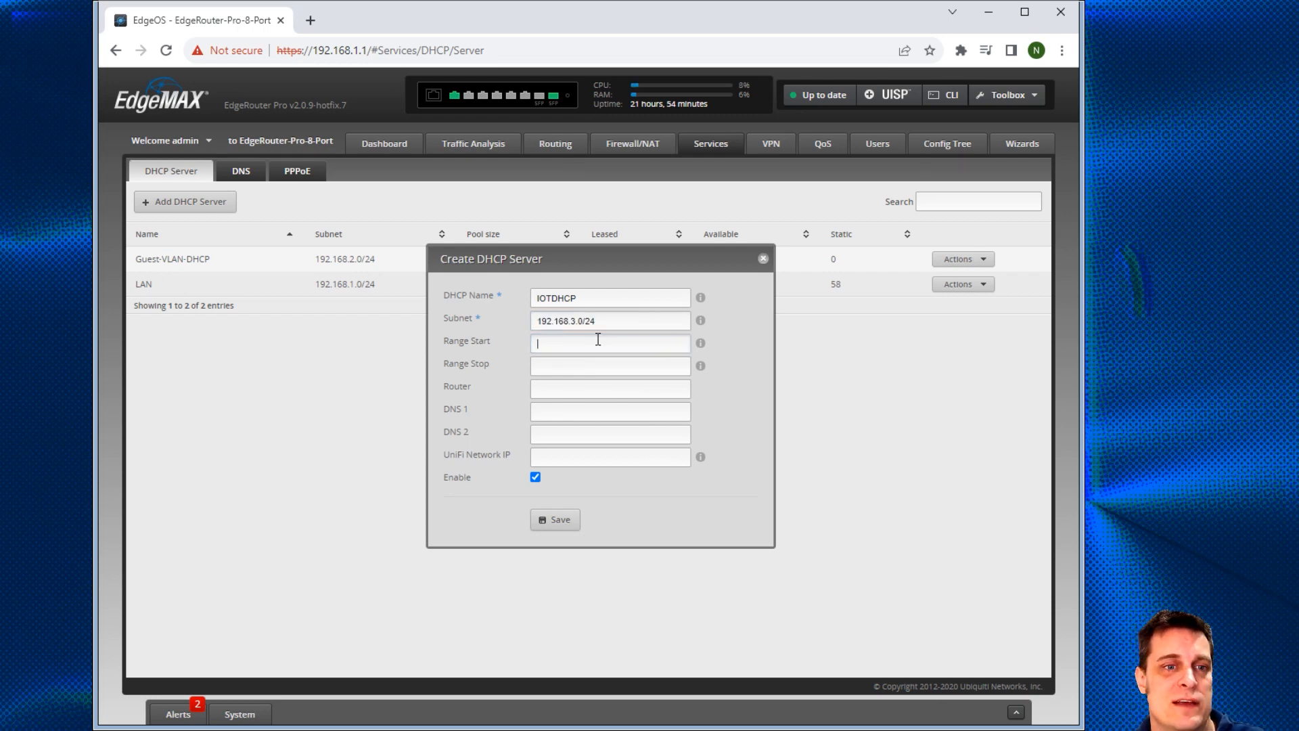
type("192.")
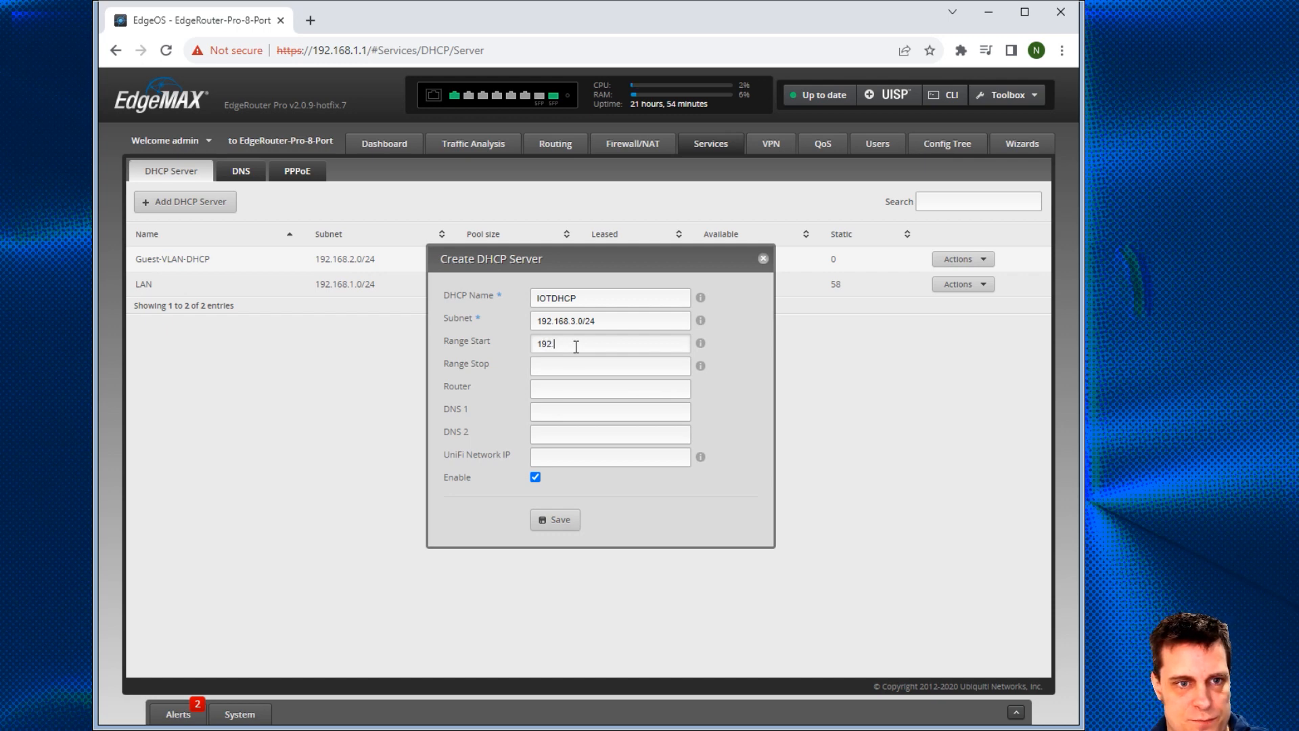
type("01168.1")
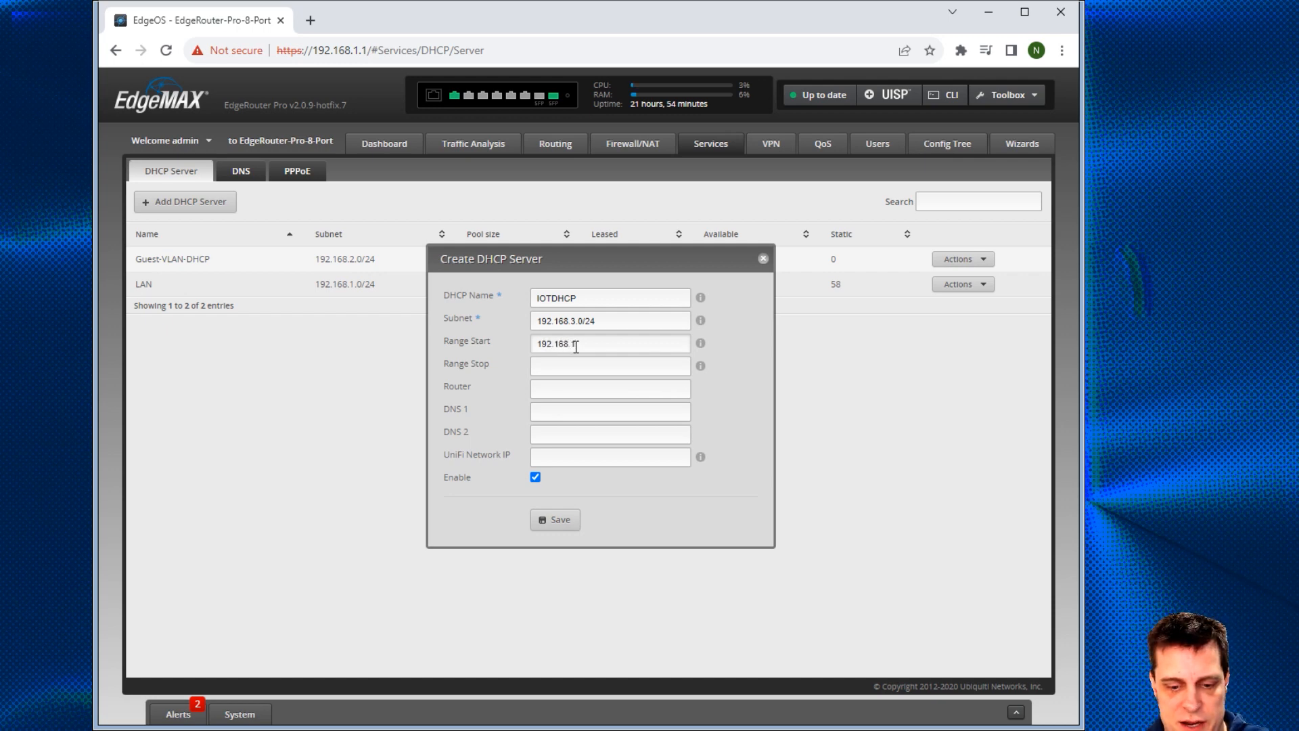
type(".3.2")
left_click(618, 366)
type("192.168.3.")
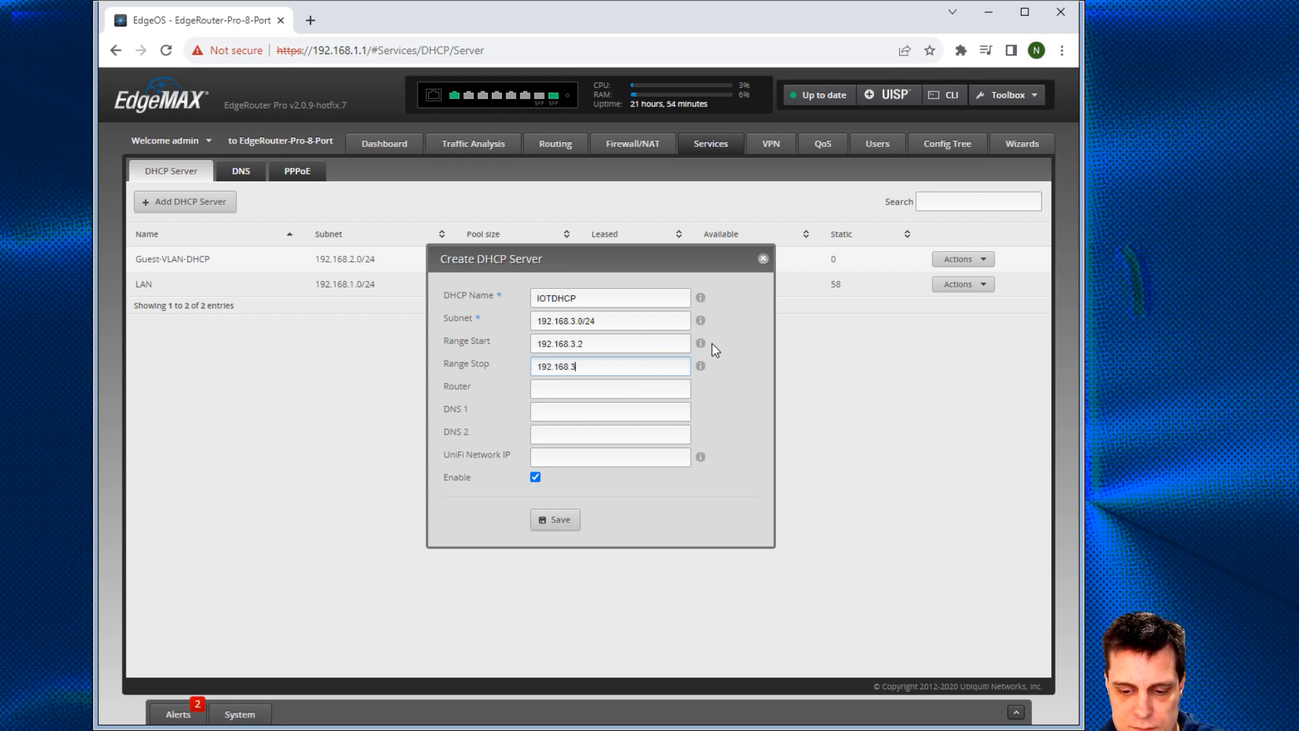
type("200")
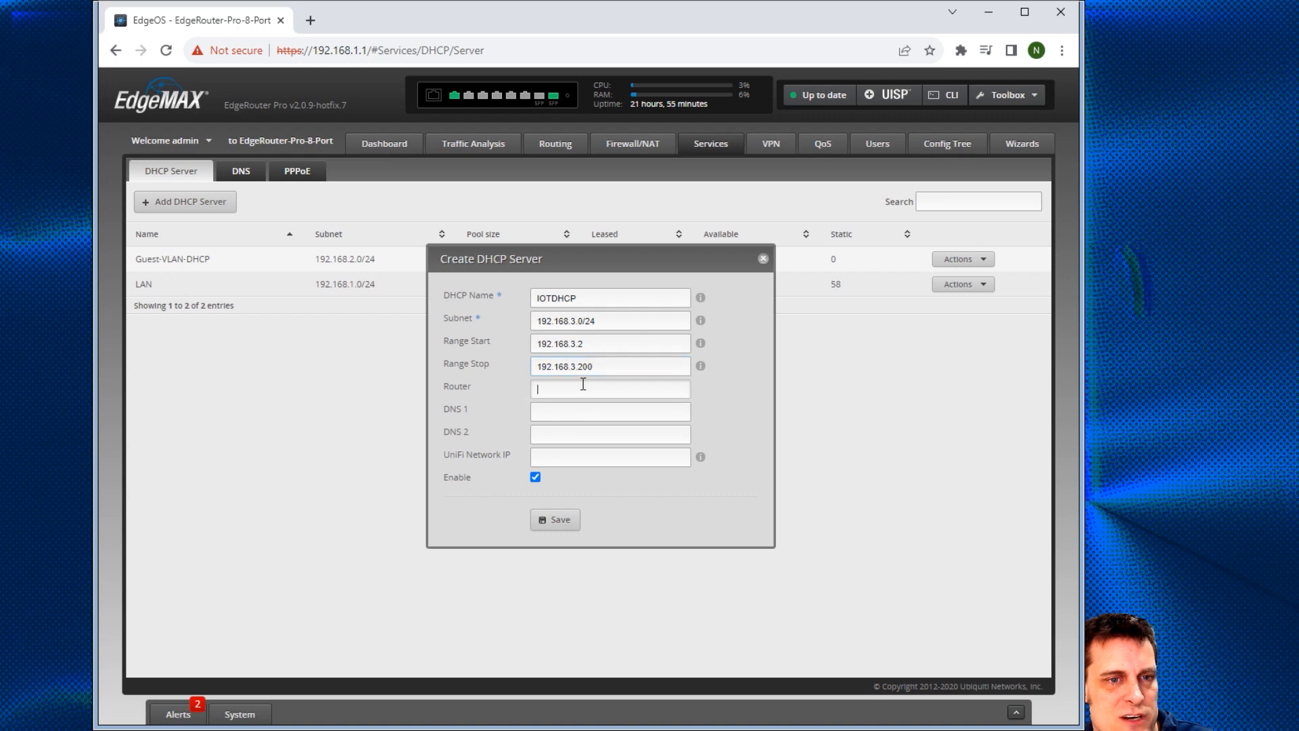
Step: Set both the router and DNS 1 of the DHCP server to 192.168.3.1 and save the server
type("192.1")
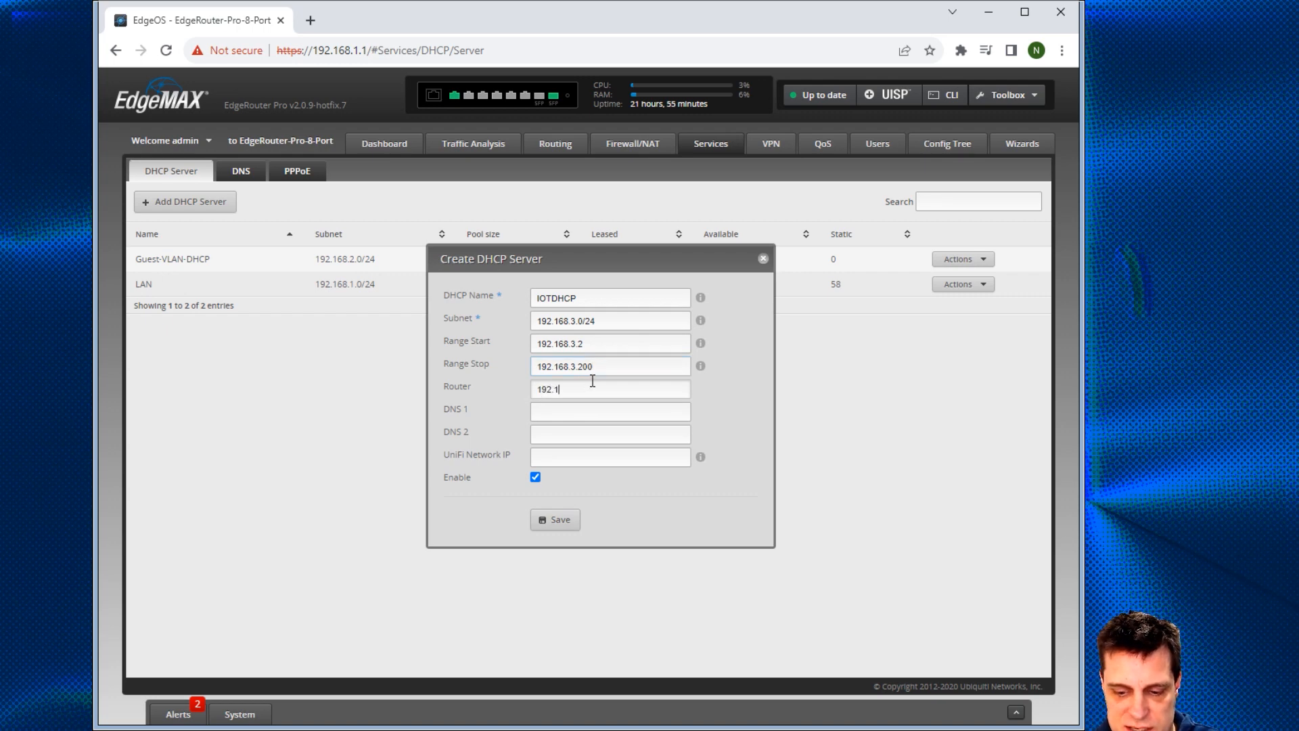
type("68.11")
left_click_drag(625, 390, 518, 406)
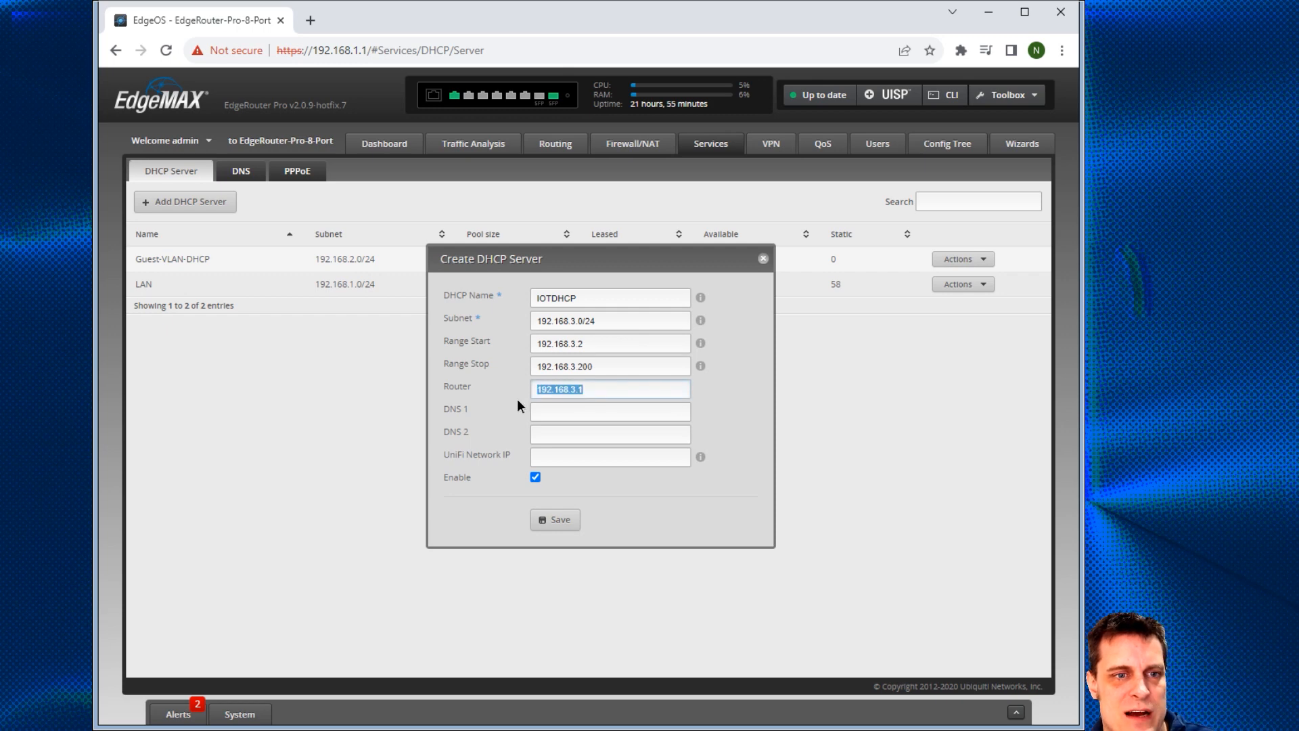
left_click(571, 413)
left_click_drag(607, 391, 477, 392)
key("ctrl+c")
left_click(534, 410)
key("ctrl+v")
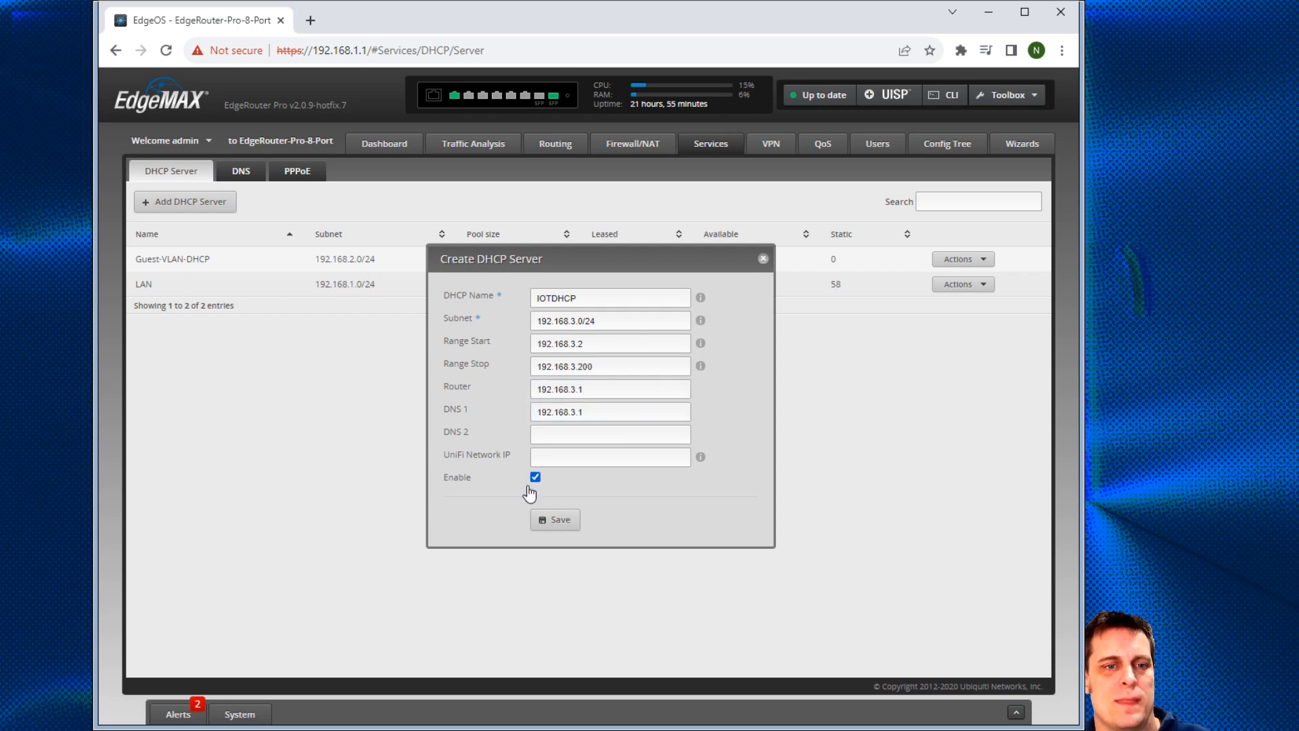
left_click(557, 523)
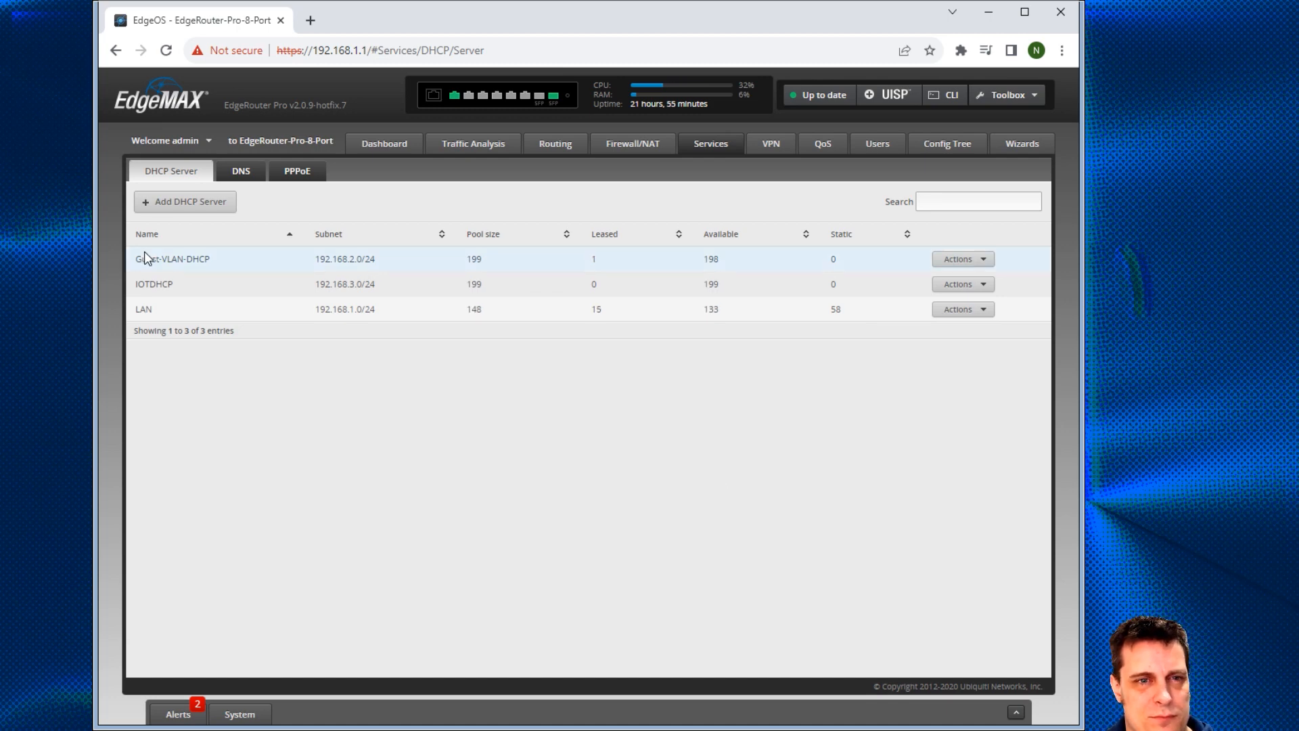
left_click_drag(141, 284, 654, 284)
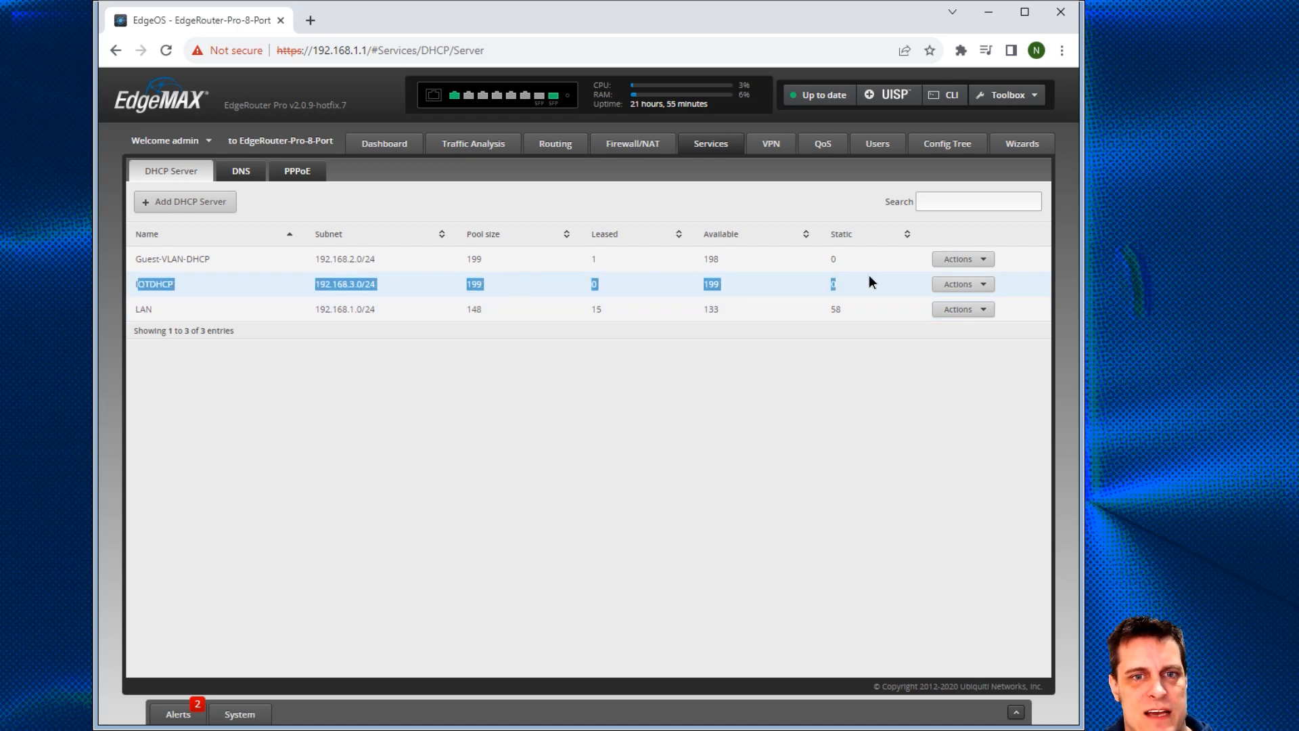
Step: Review the details of the IOTDHCP server, including its subnet, address range, router, DNS and status
left_click(956, 284)
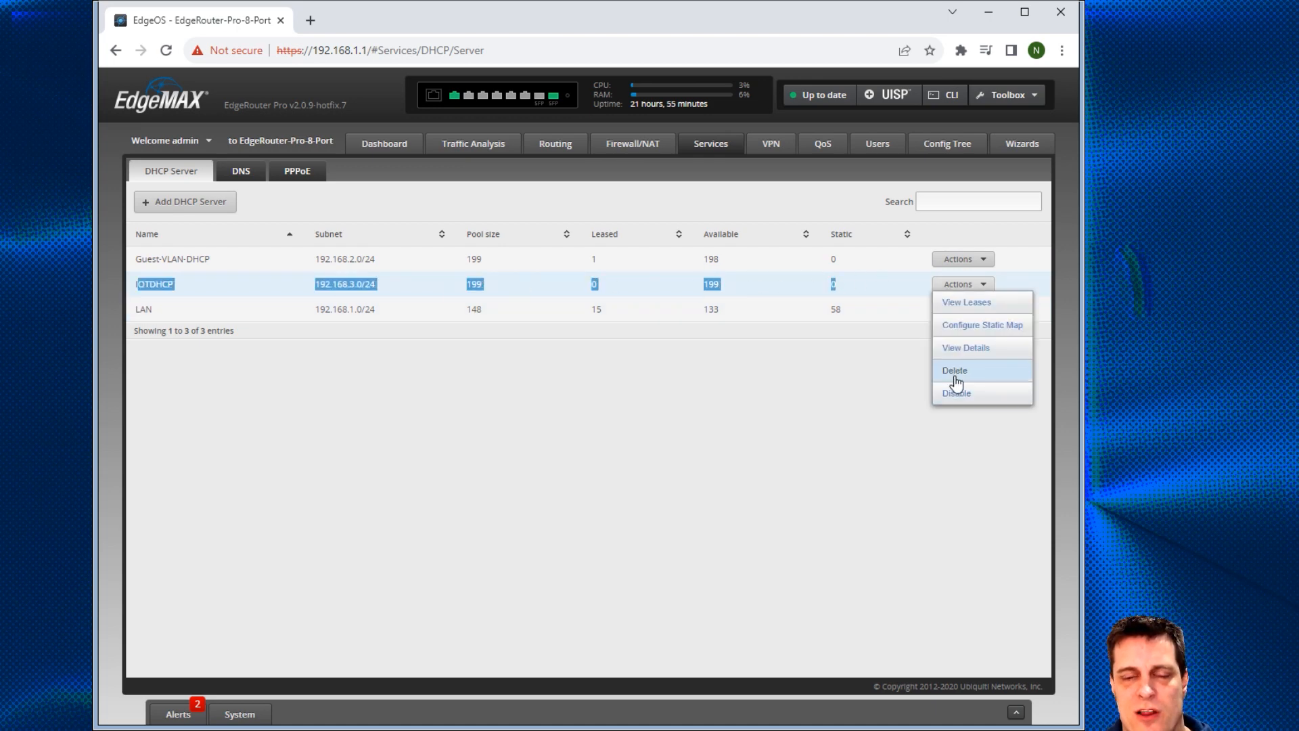
left_click(950, 347)
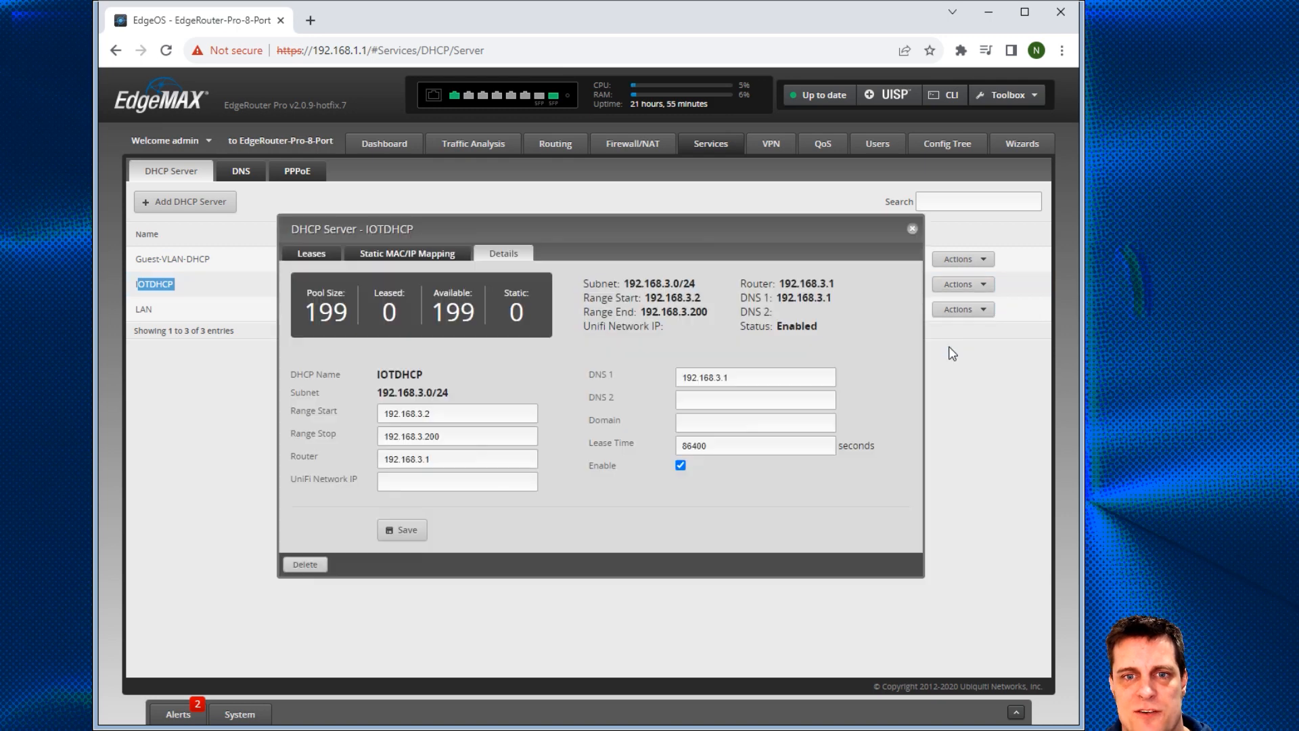
left_click(833, 322)
left_click_drag(741, 283, 817, 329)
left_click(823, 333)
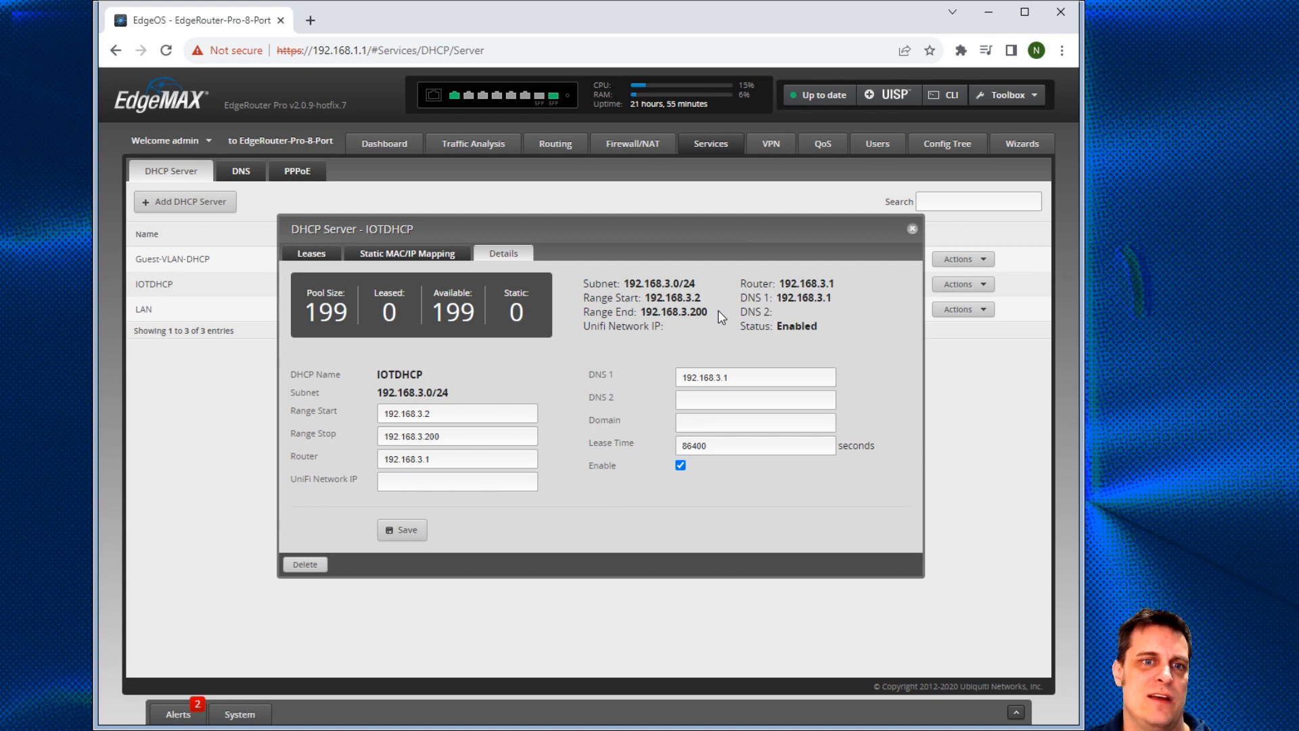
left_click(913, 230)
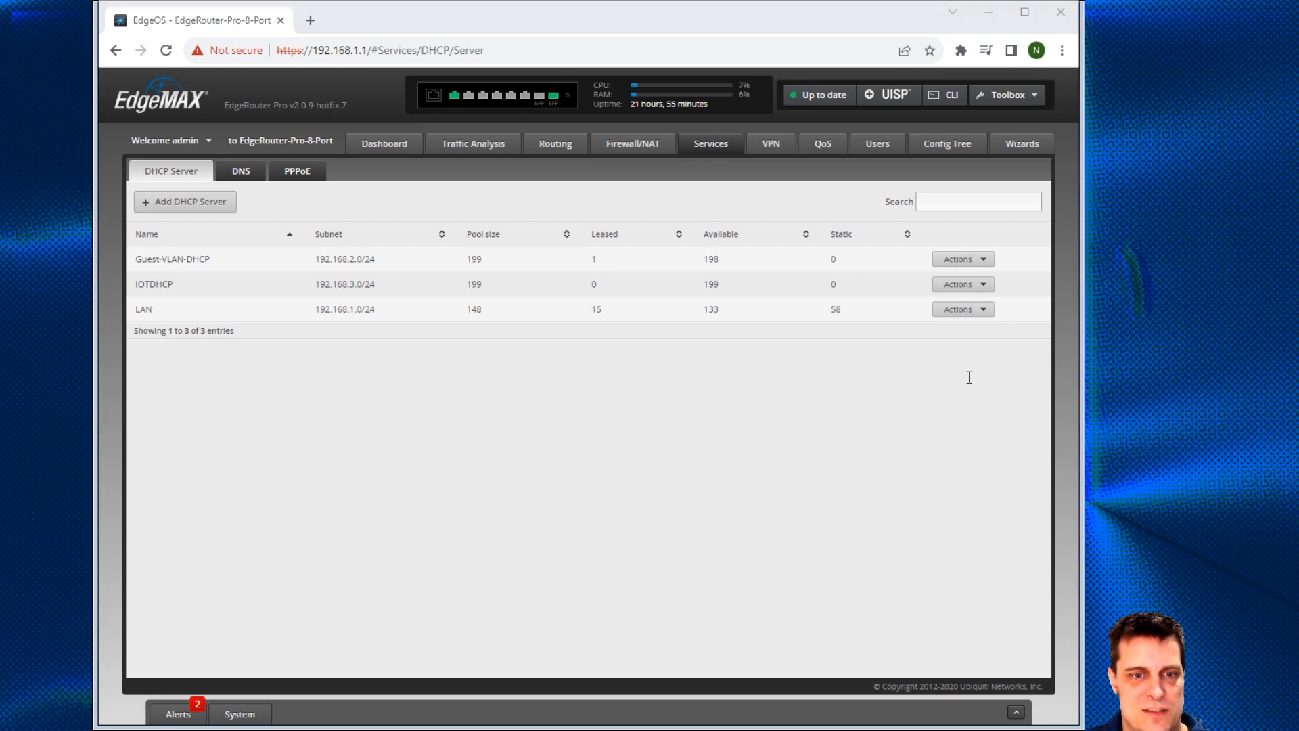
left_click(233, 411)
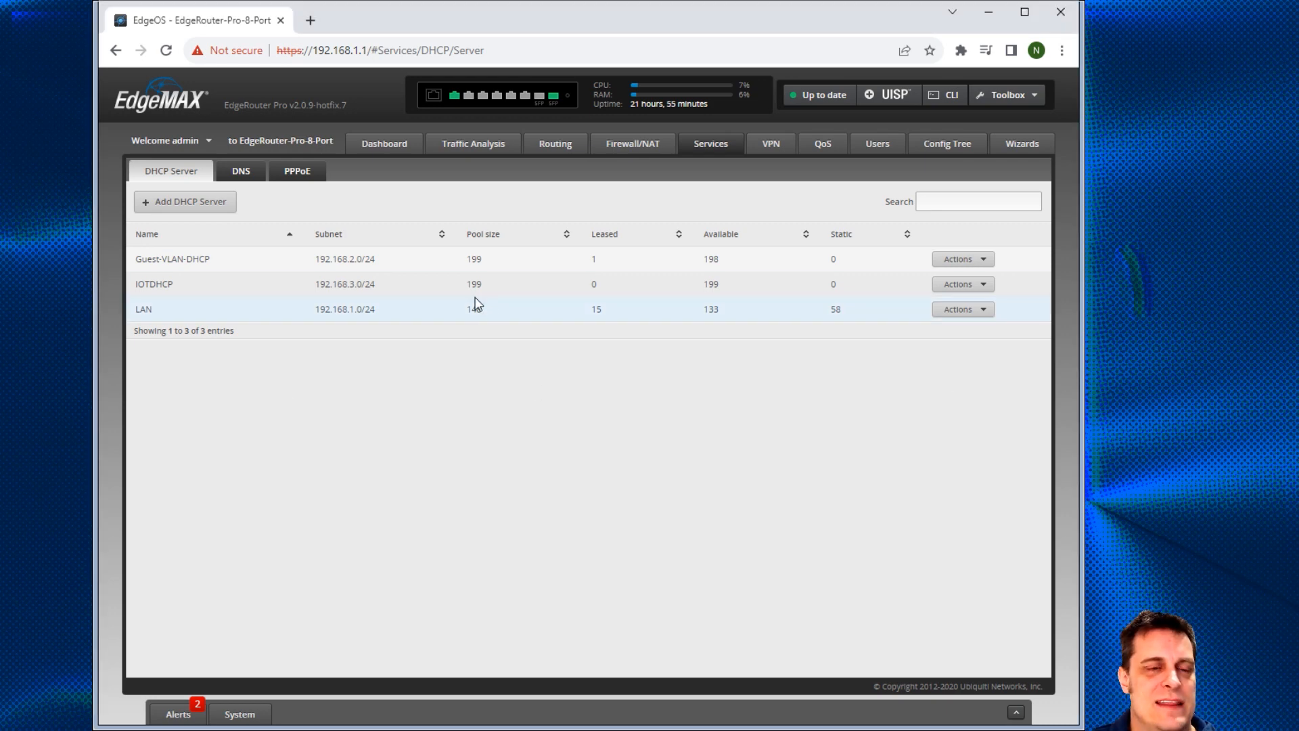
Step: Add eth7.30 as a LAN interface in the firewall's port forwarding settings and apply the change
left_click(627, 155)
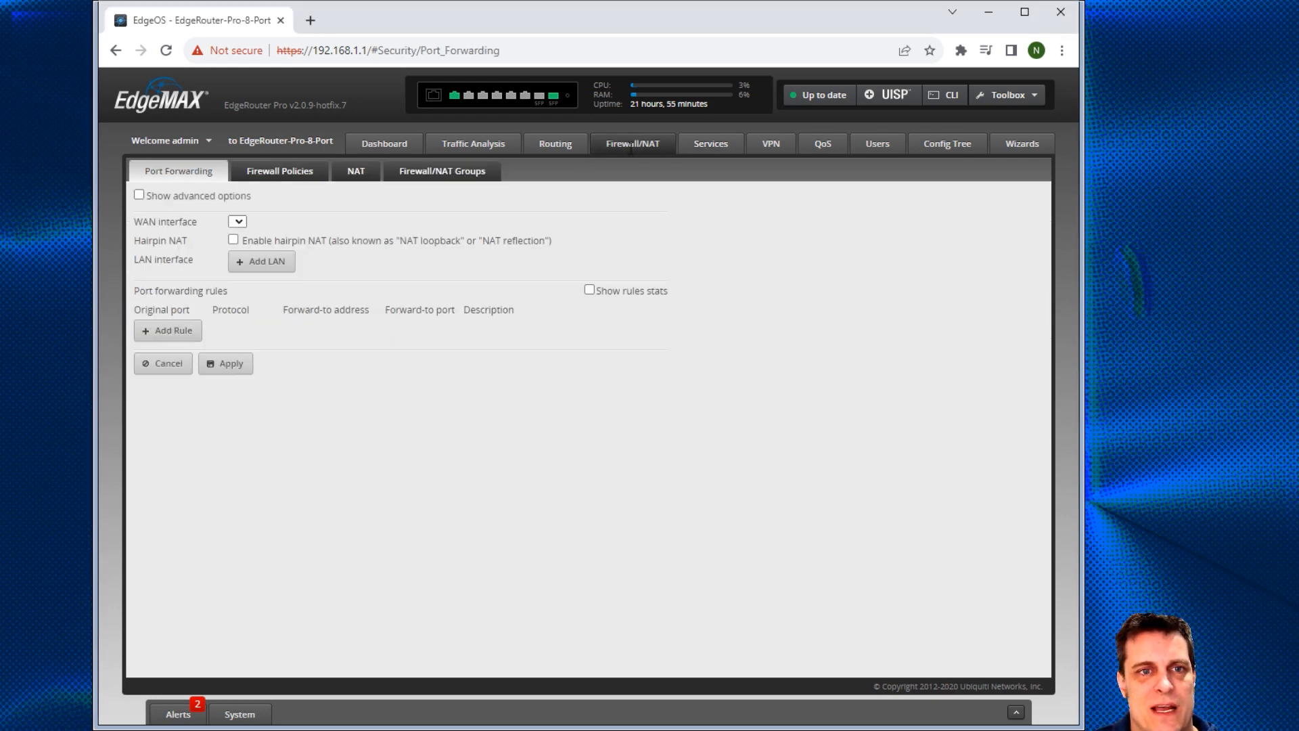
left_click(540, 144)
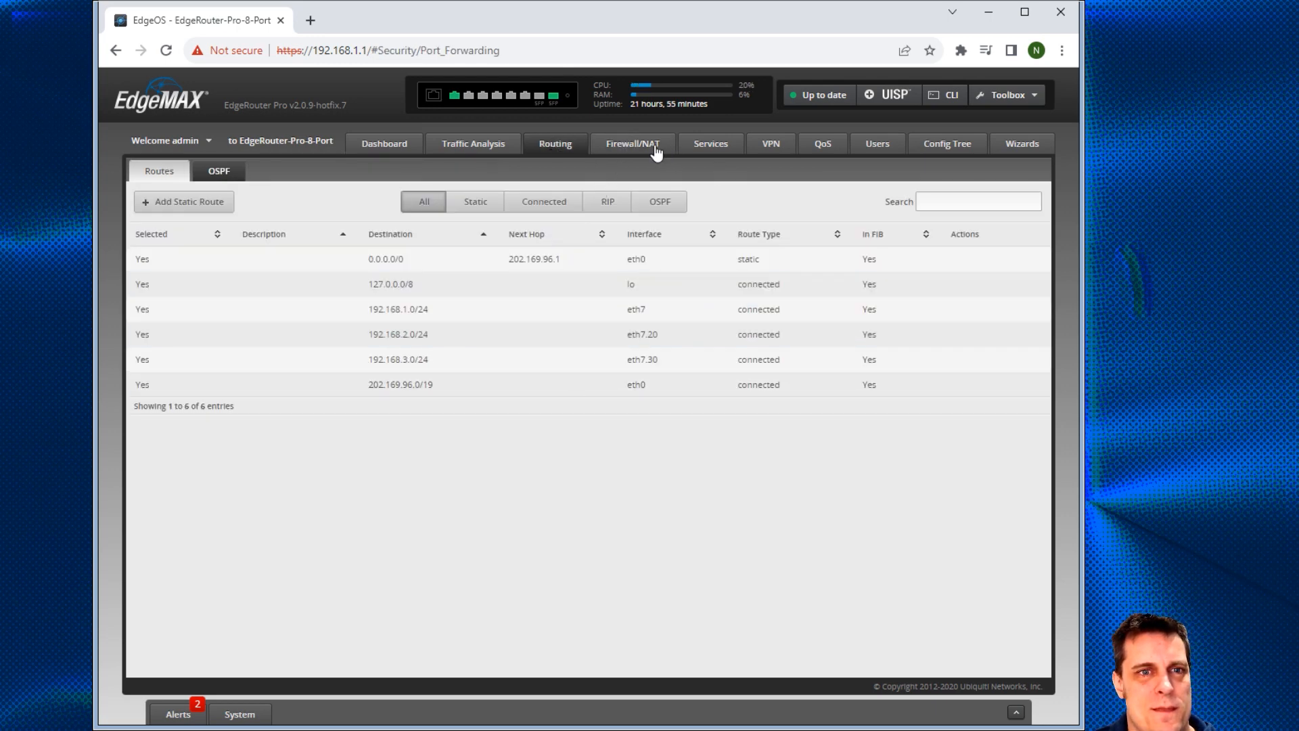
left_click(656, 150)
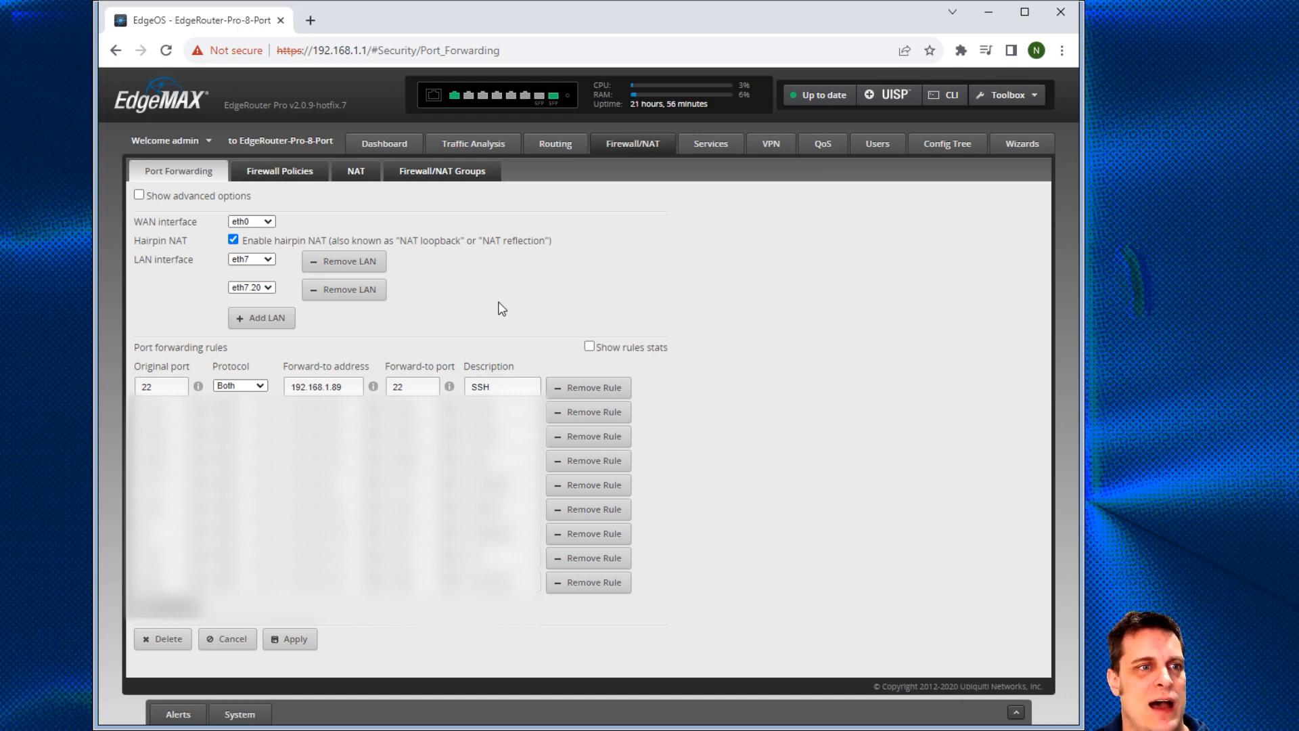
left_click(260, 317)
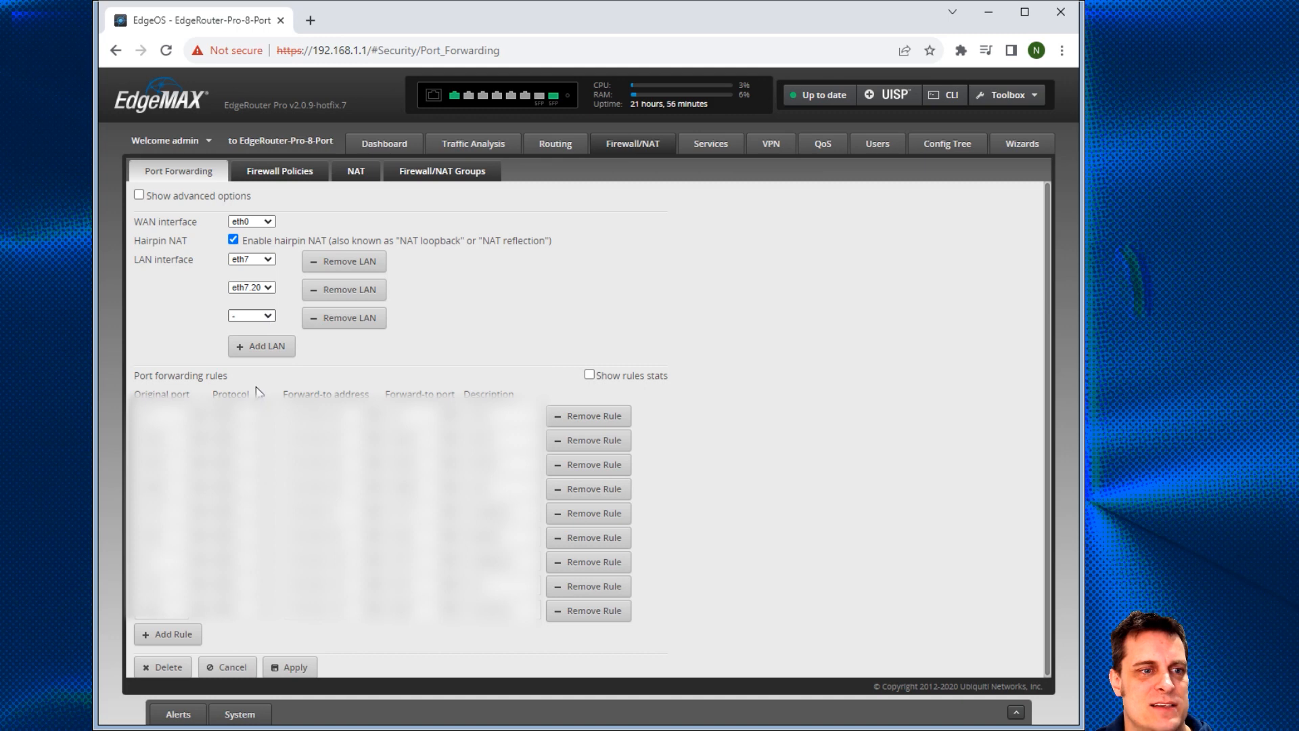
left_click(250, 433)
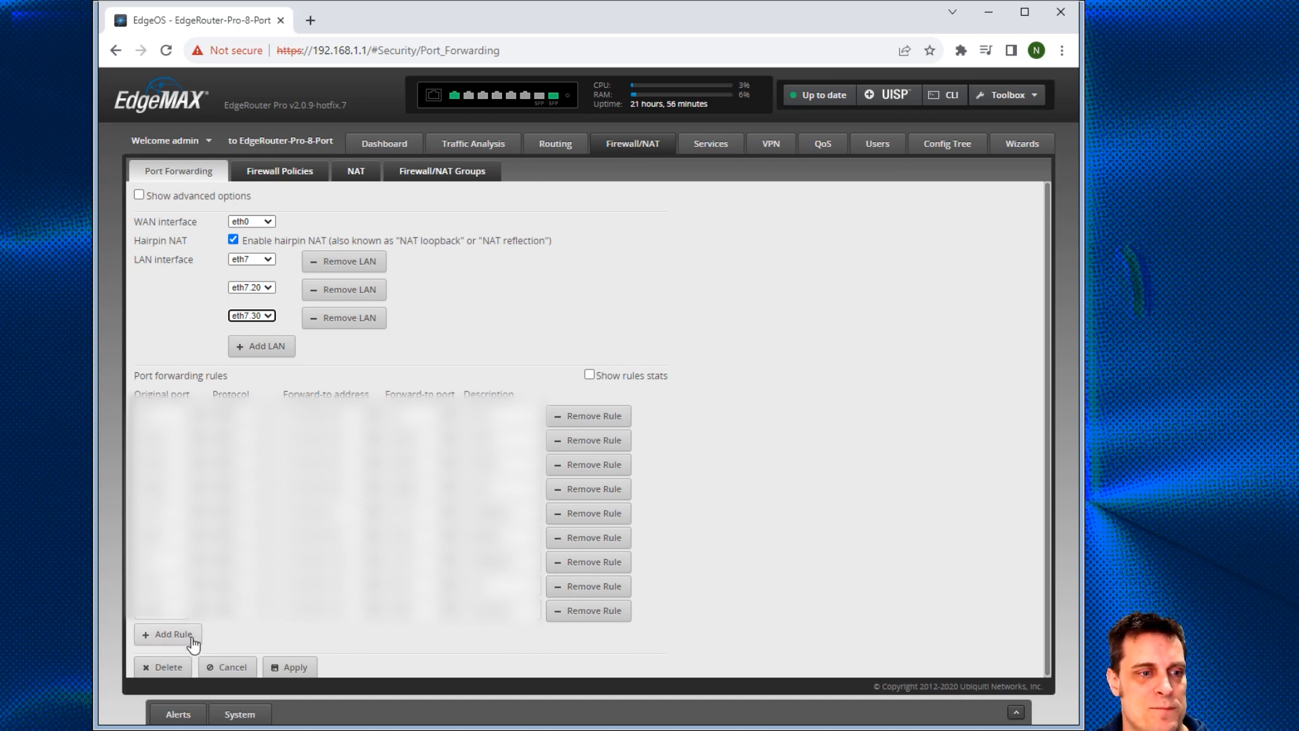
left_click(291, 667)
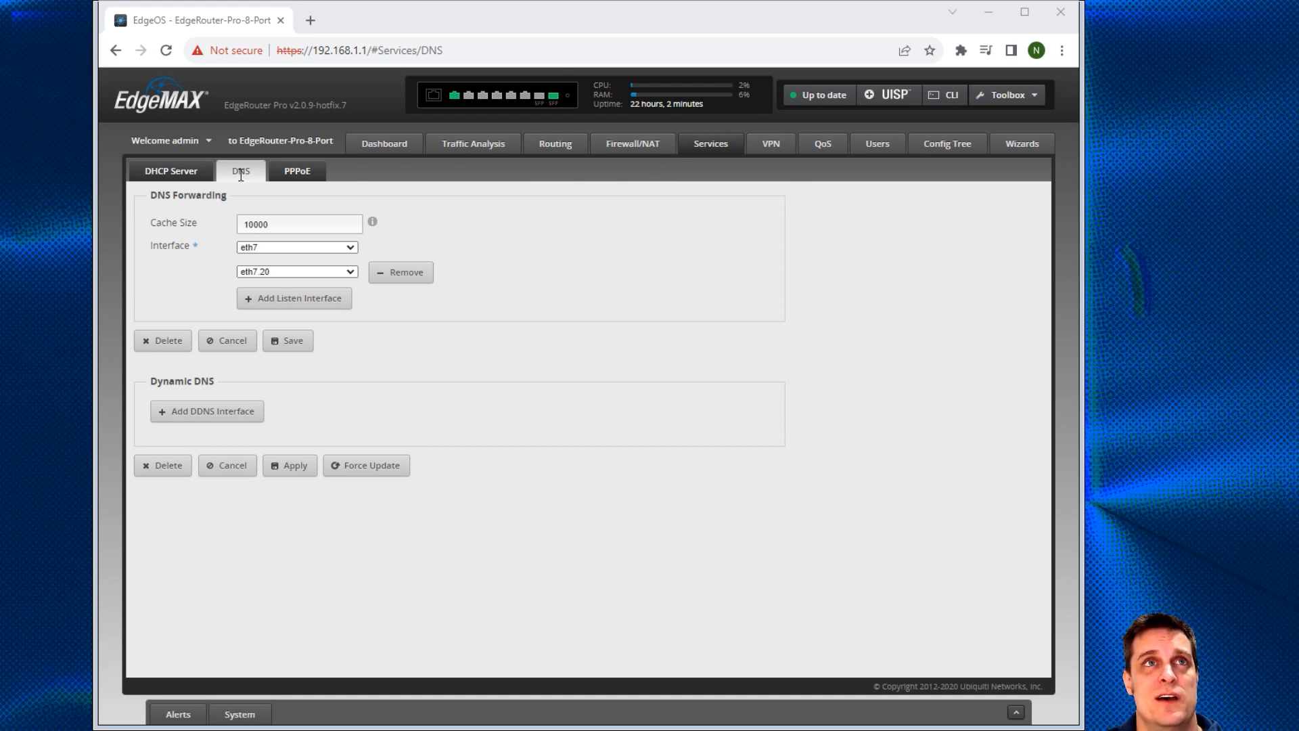
Step: Add eth7.30 as a listen interface for DNS forwarding and save the setting
left_click(287, 300)
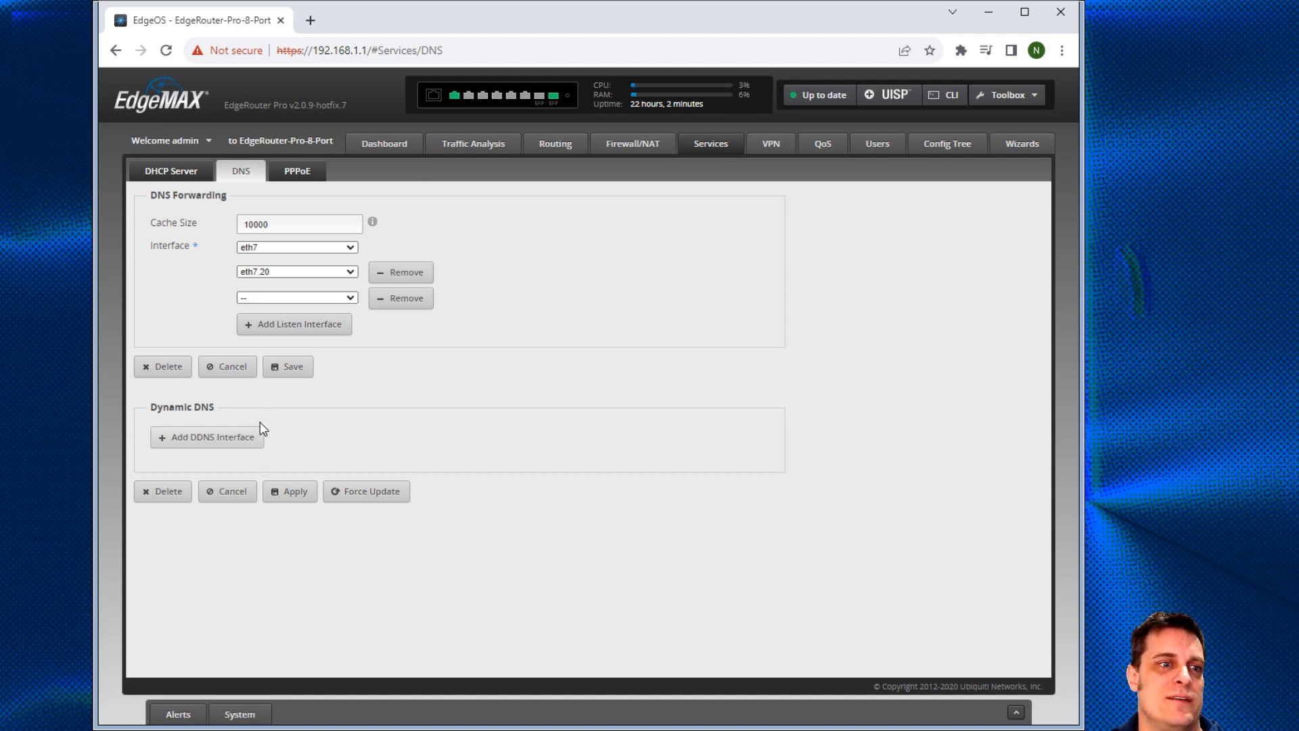
left_click(282, 424)
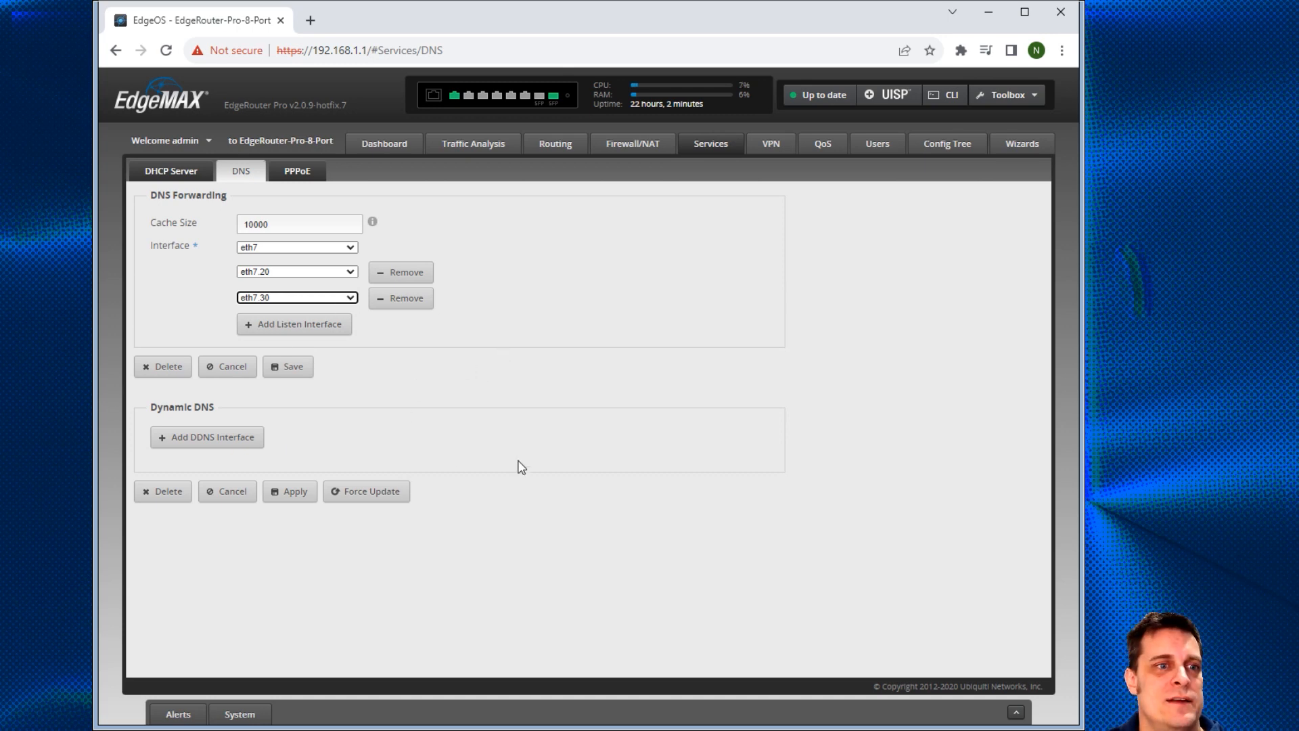
left_click(291, 366)
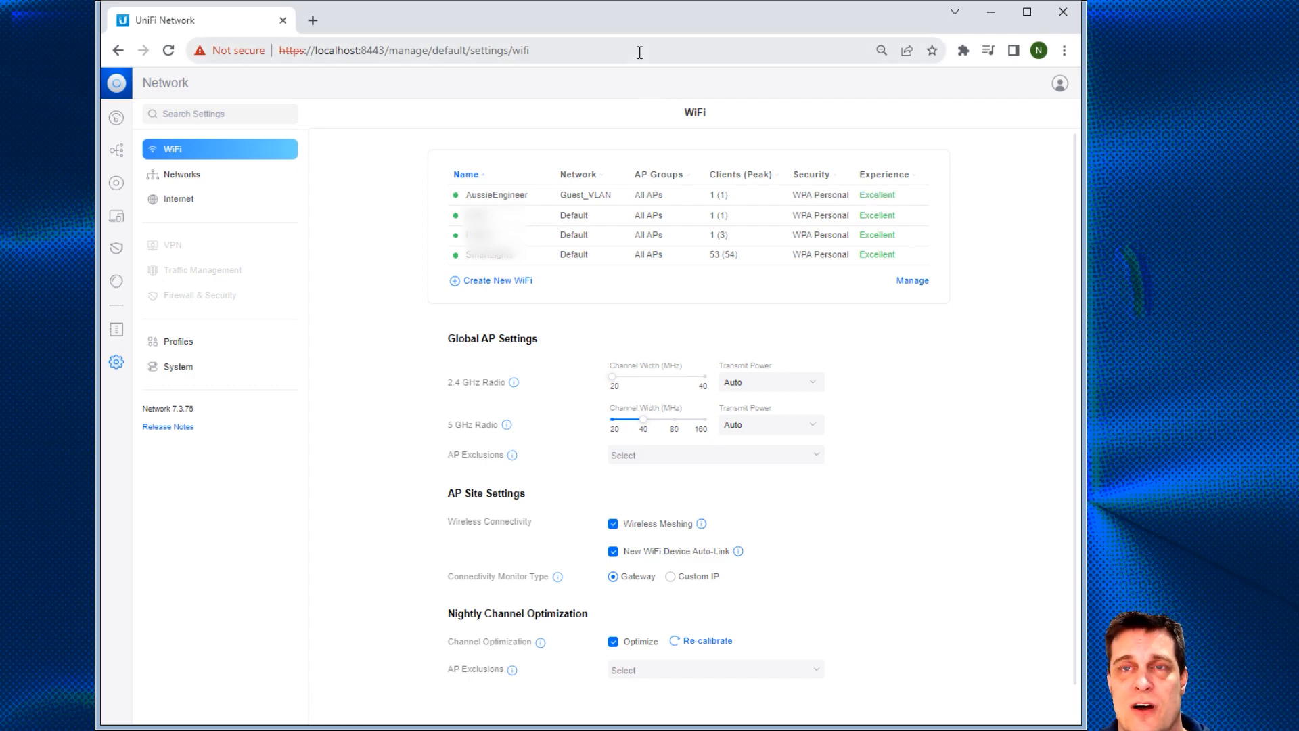
Step: In UniFi Network, create a new network named IOTVLAN with the third-party gateway as router and VLAN ID 30
left_click(495, 197)
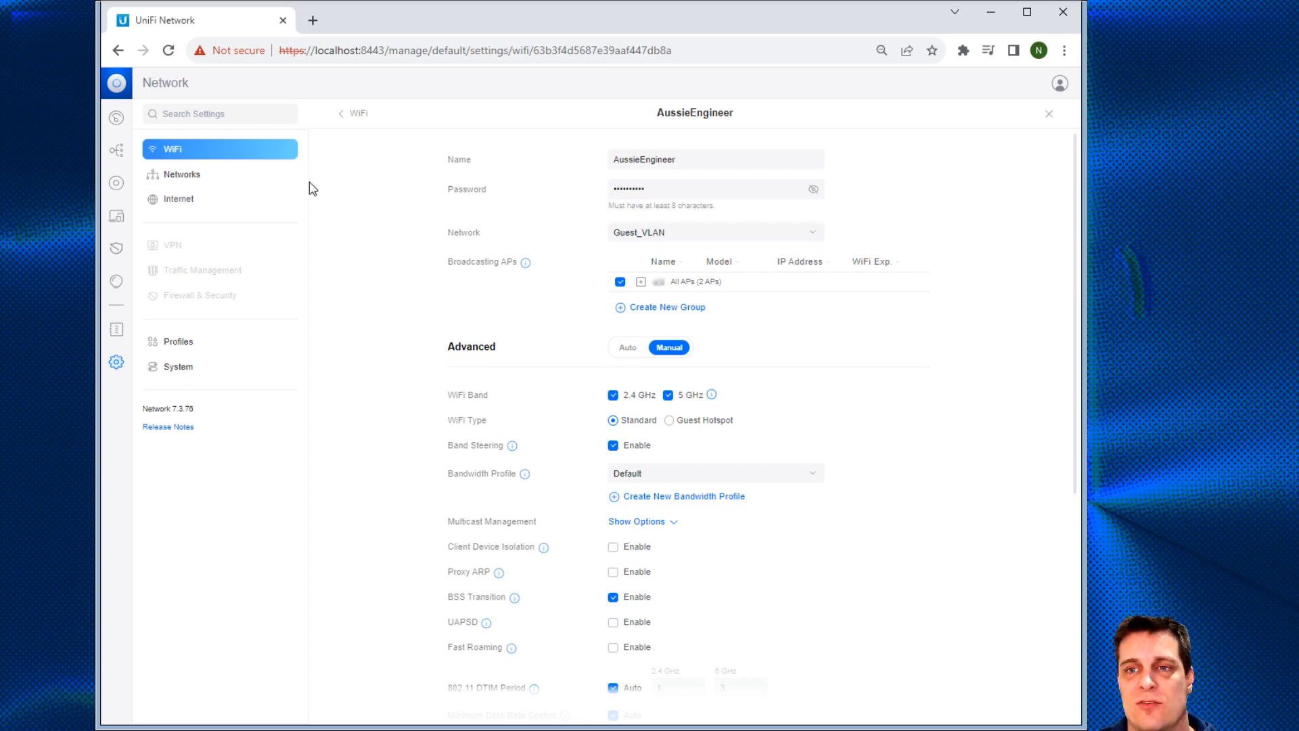
left_click(190, 175)
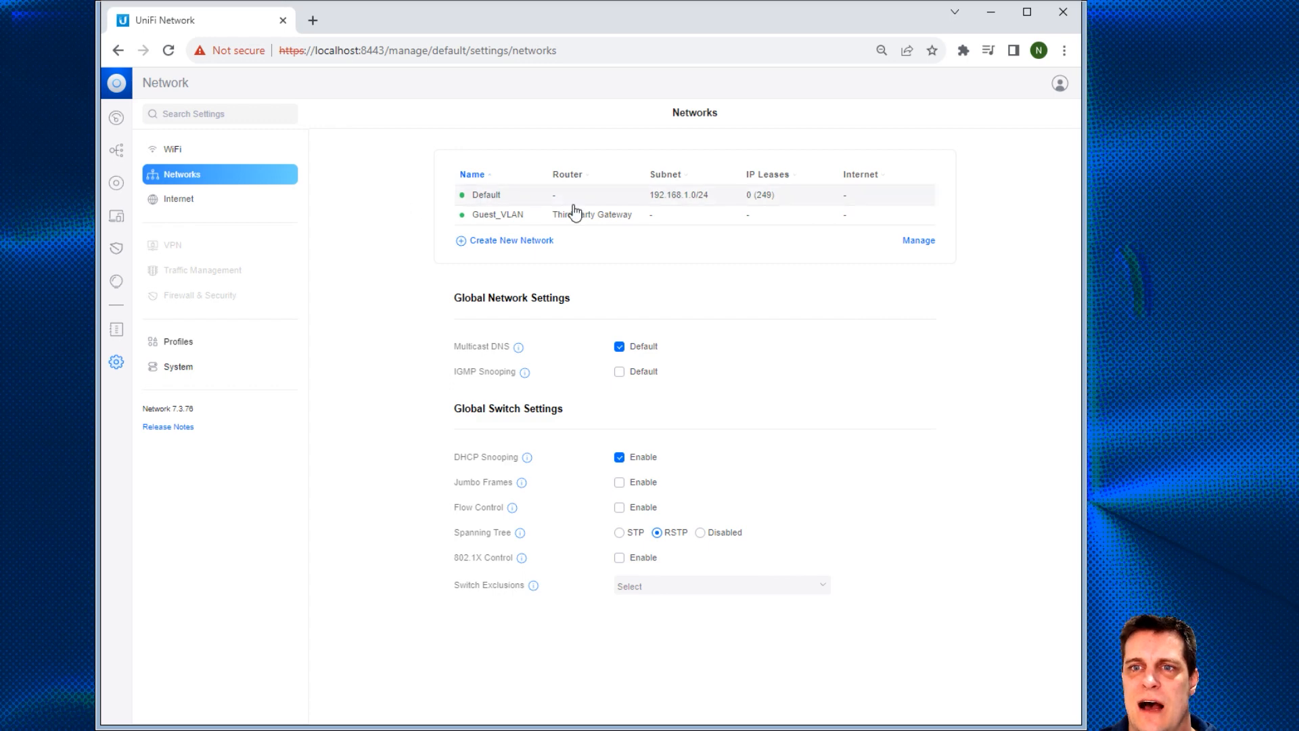
left_click(495, 249)
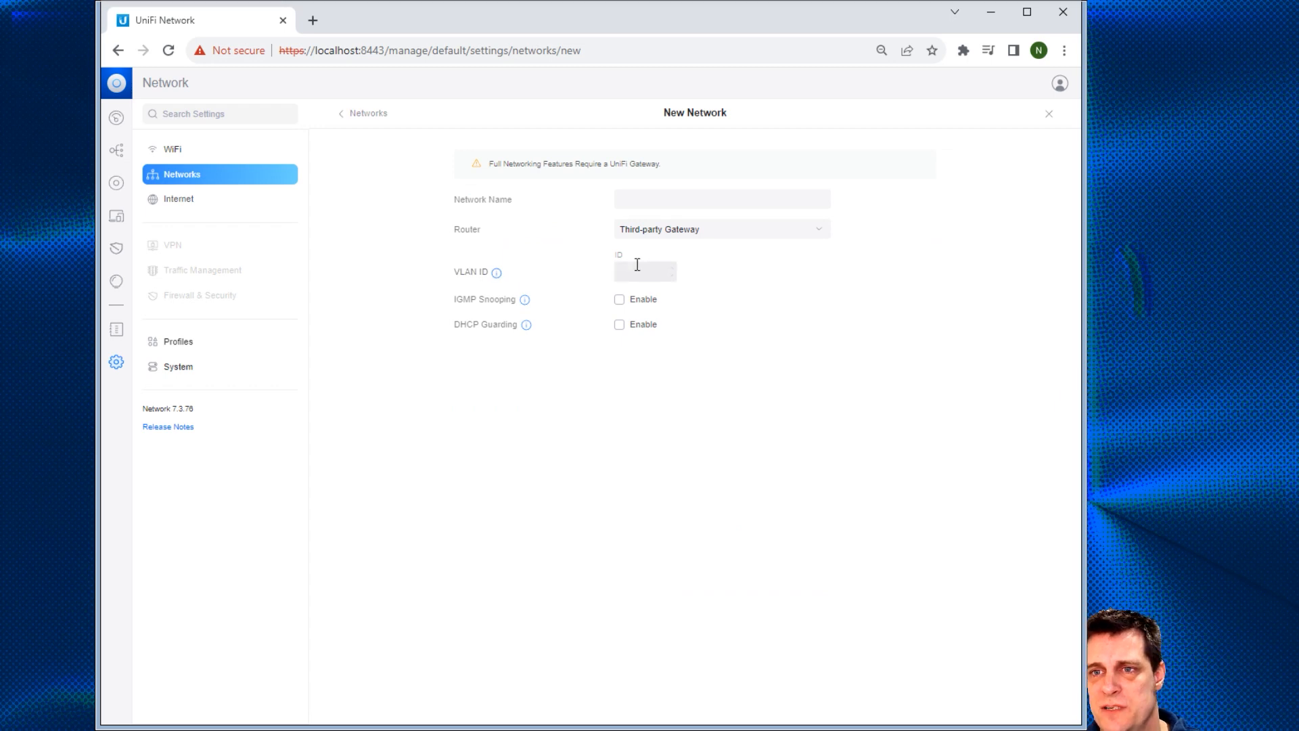
left_click(640, 201)
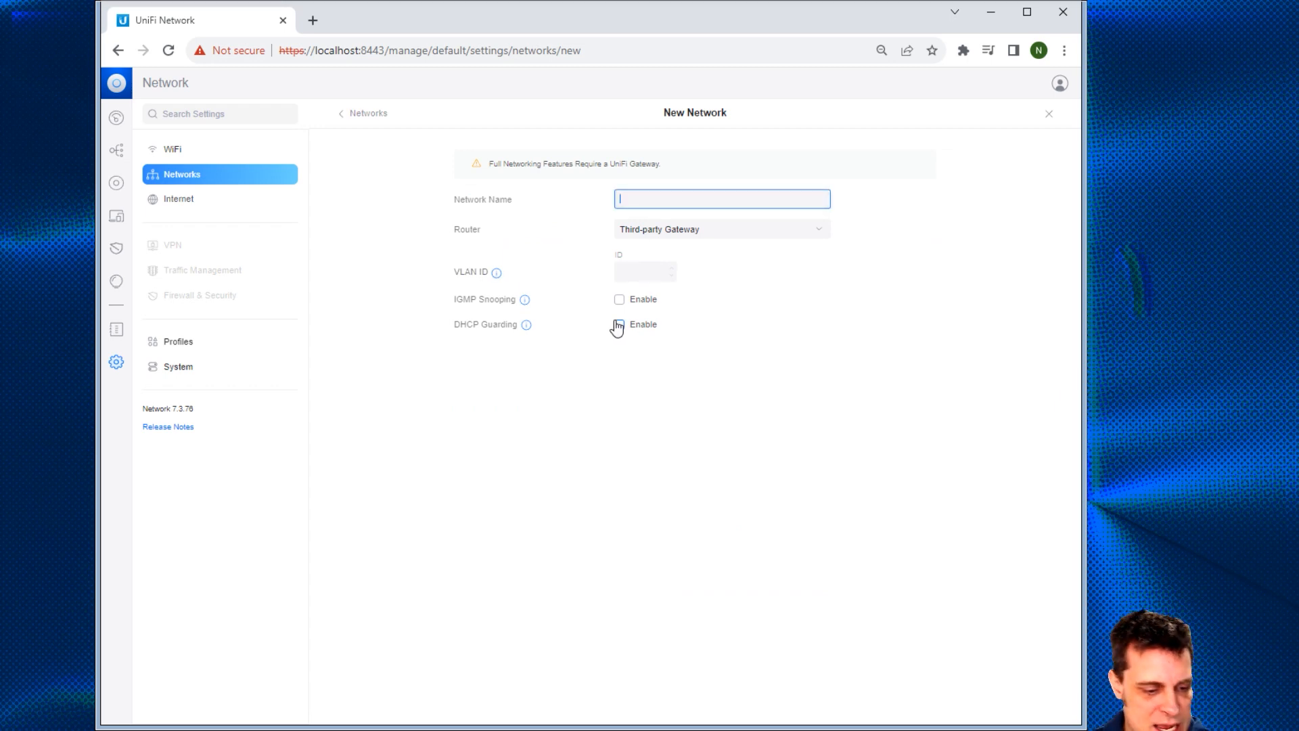
type("IOTVLAN")
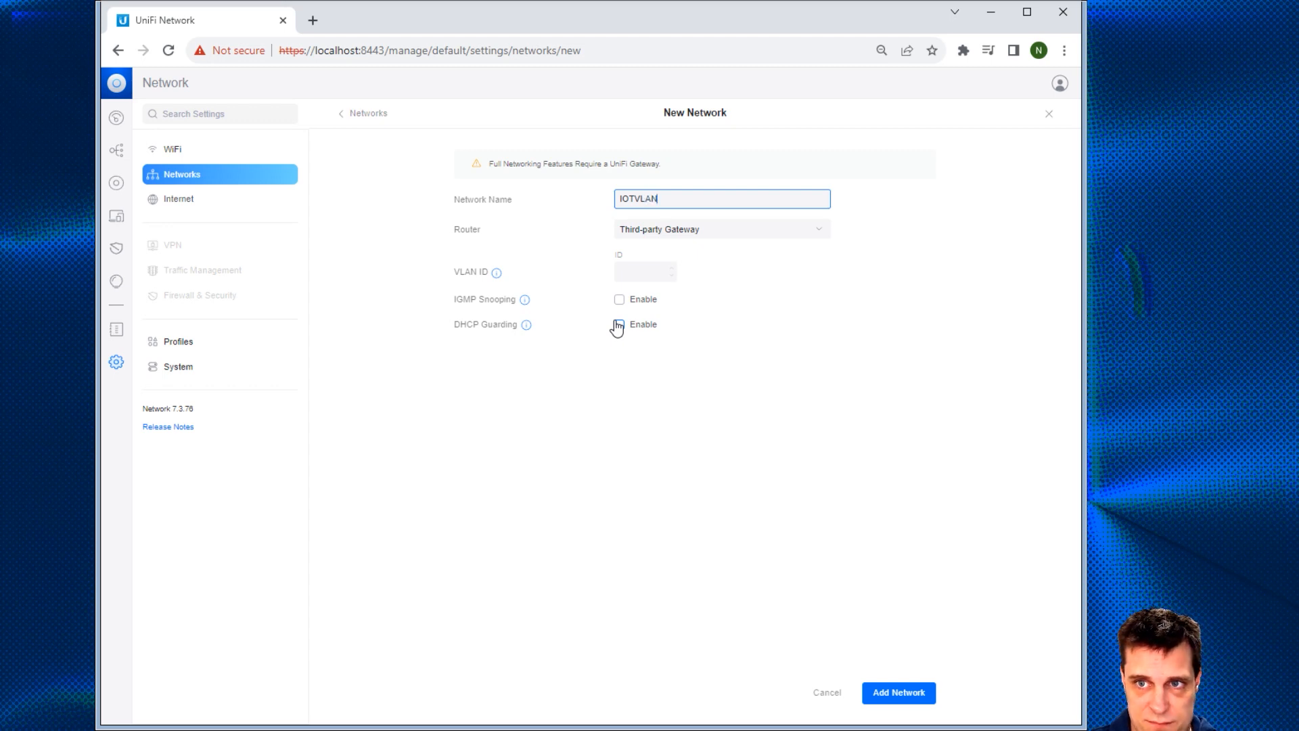
left_click(643, 272)
type("30")
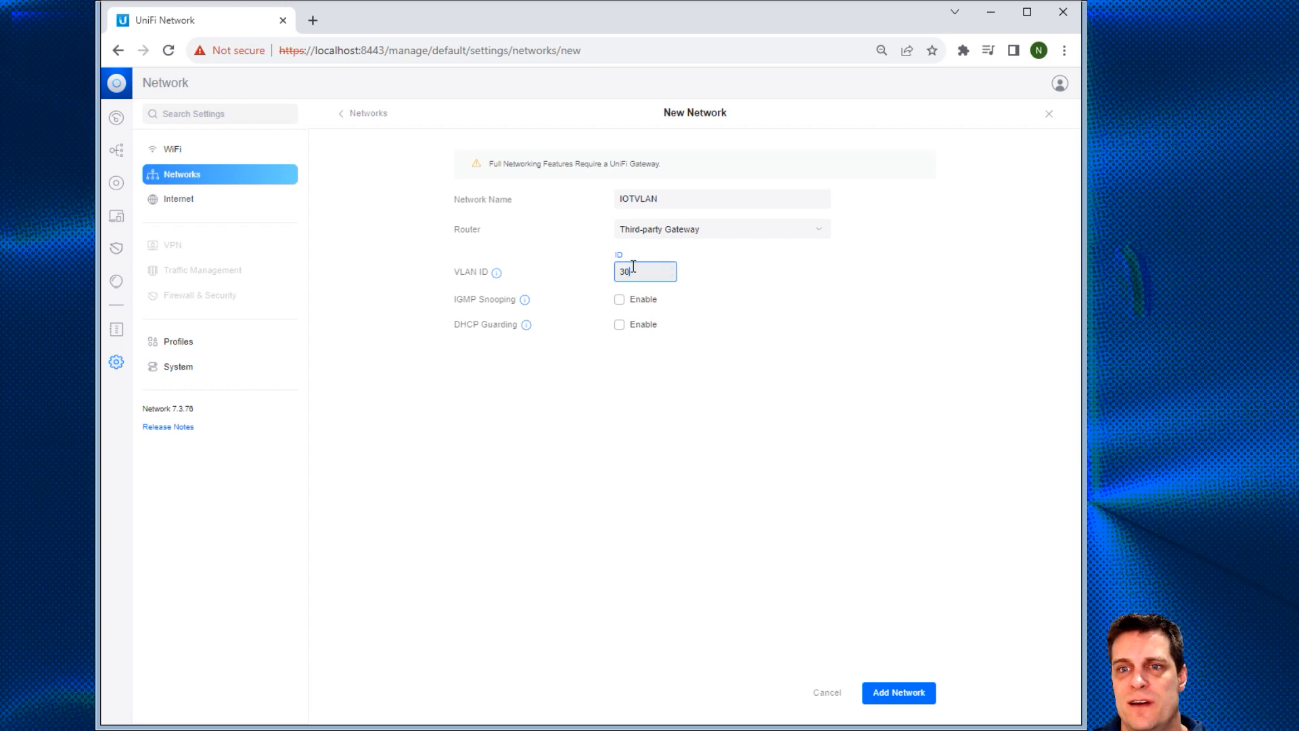
left_click(908, 693)
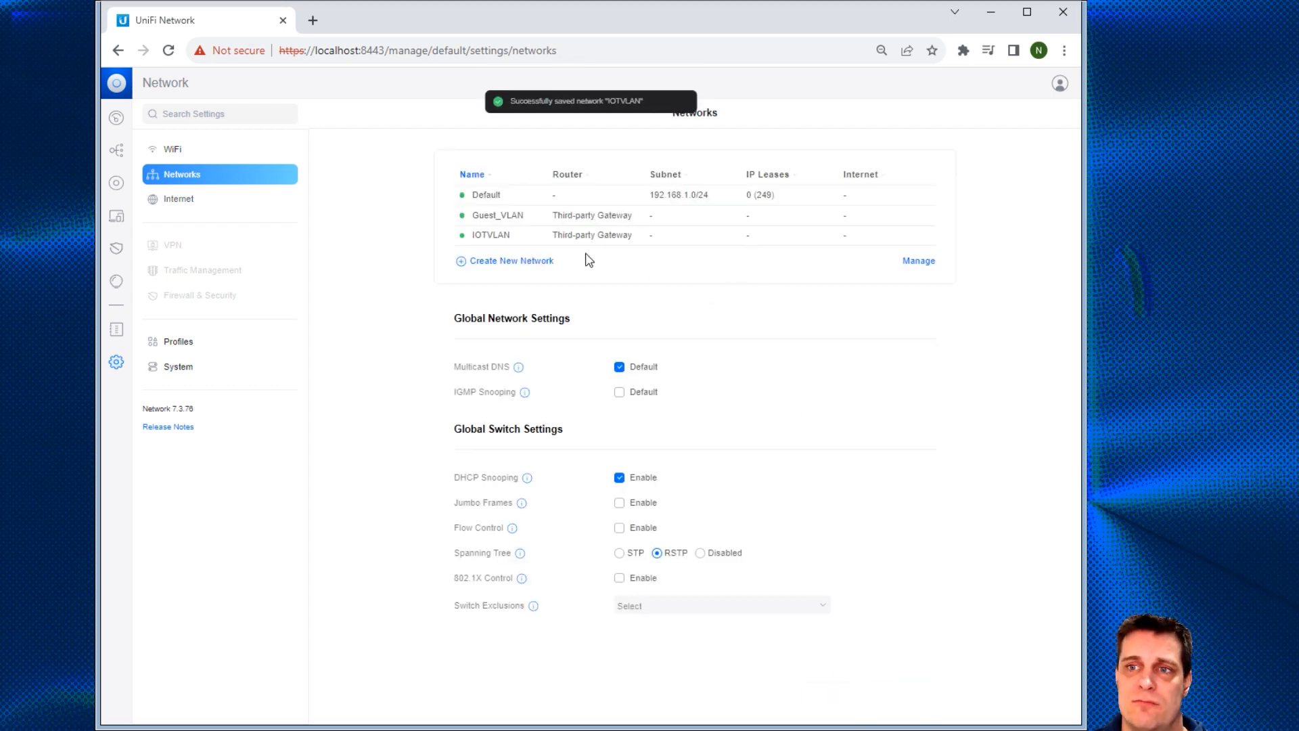
Step: Assign the WiFi listed directly below AussieEngineer to the IOTVLAN network and apply the change
left_click(173, 150)
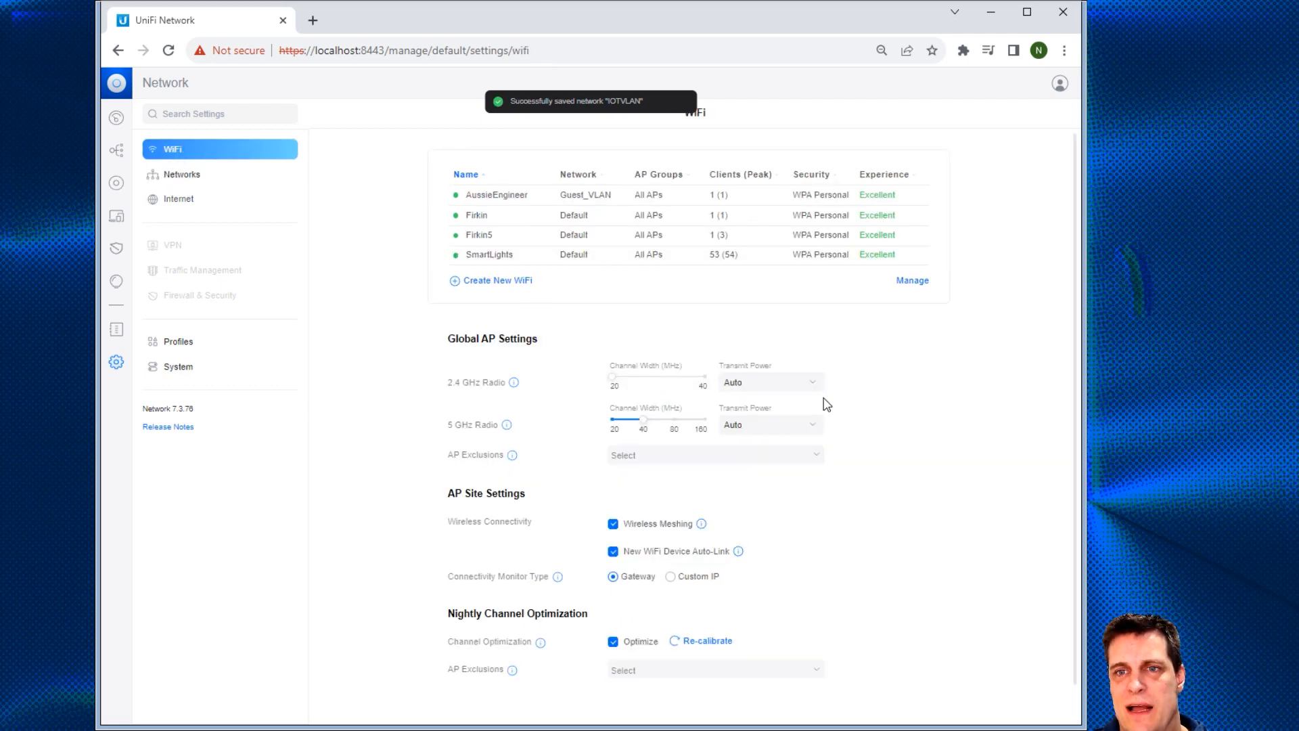
left_click(507, 228)
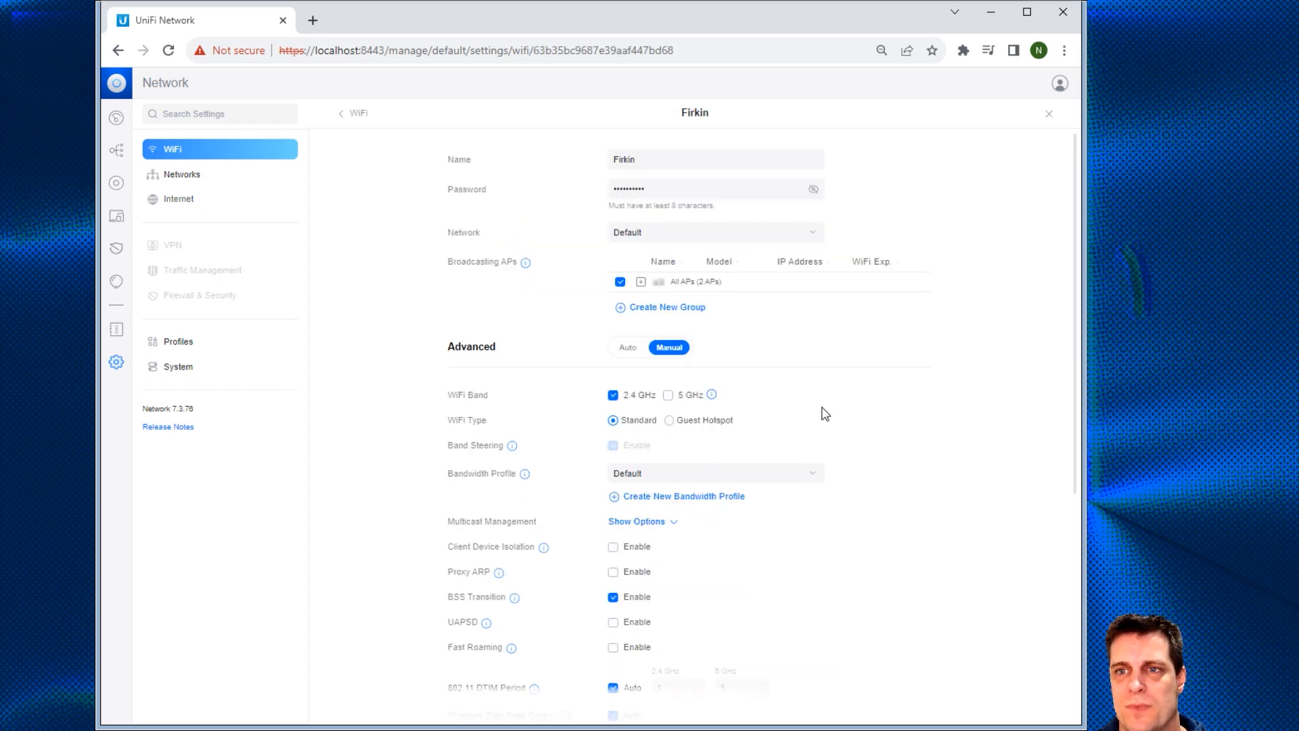
left_click(662, 245)
left_click(644, 293)
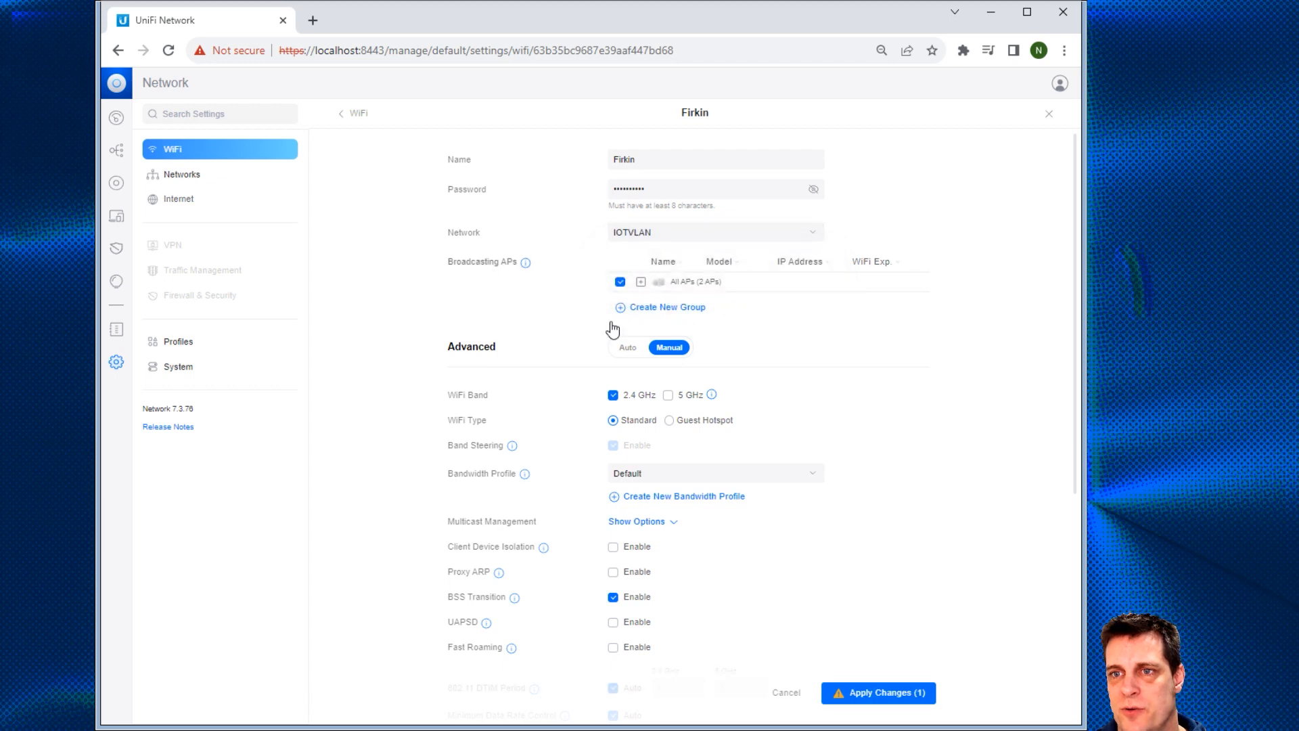
left_click(854, 692)
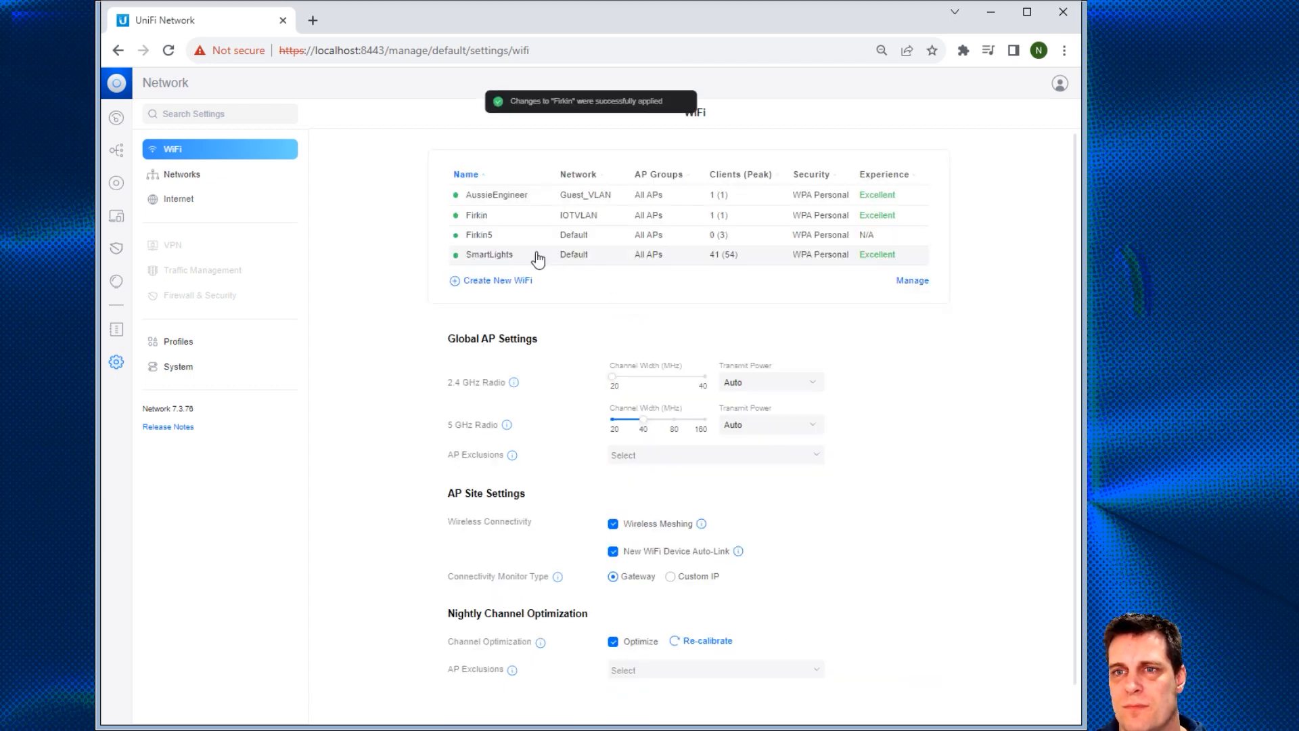
Step: Assign the WiFi listed directly above SmartLights to the IOTVLAN network and apply the change
left_click(504, 242)
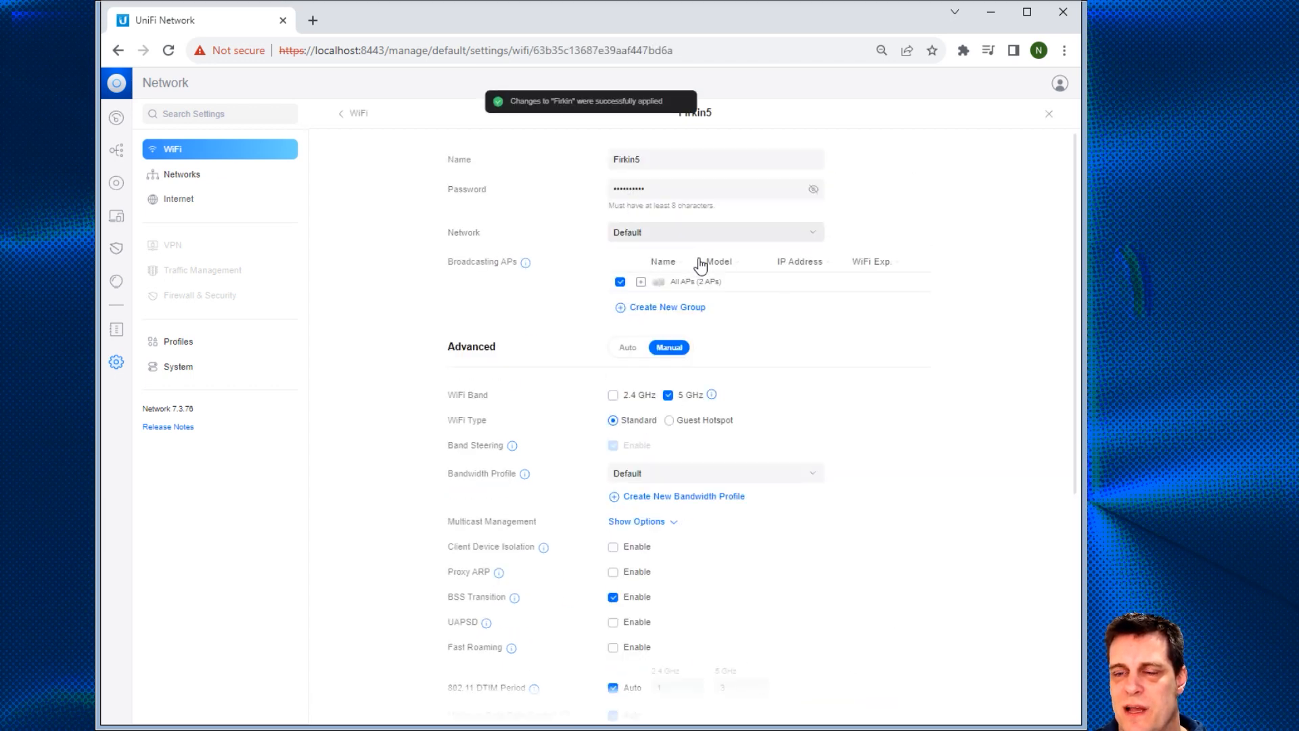
left_click(684, 235)
left_click(640, 295)
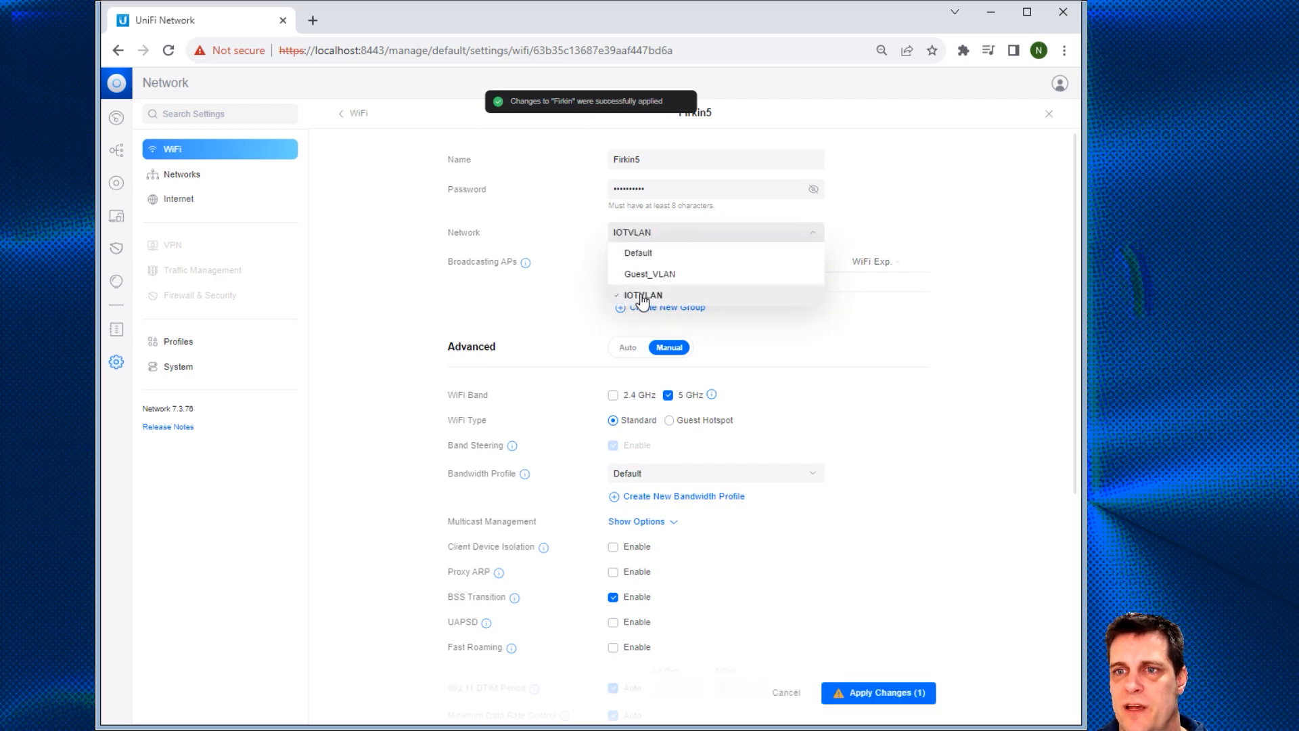
left_click(870, 693)
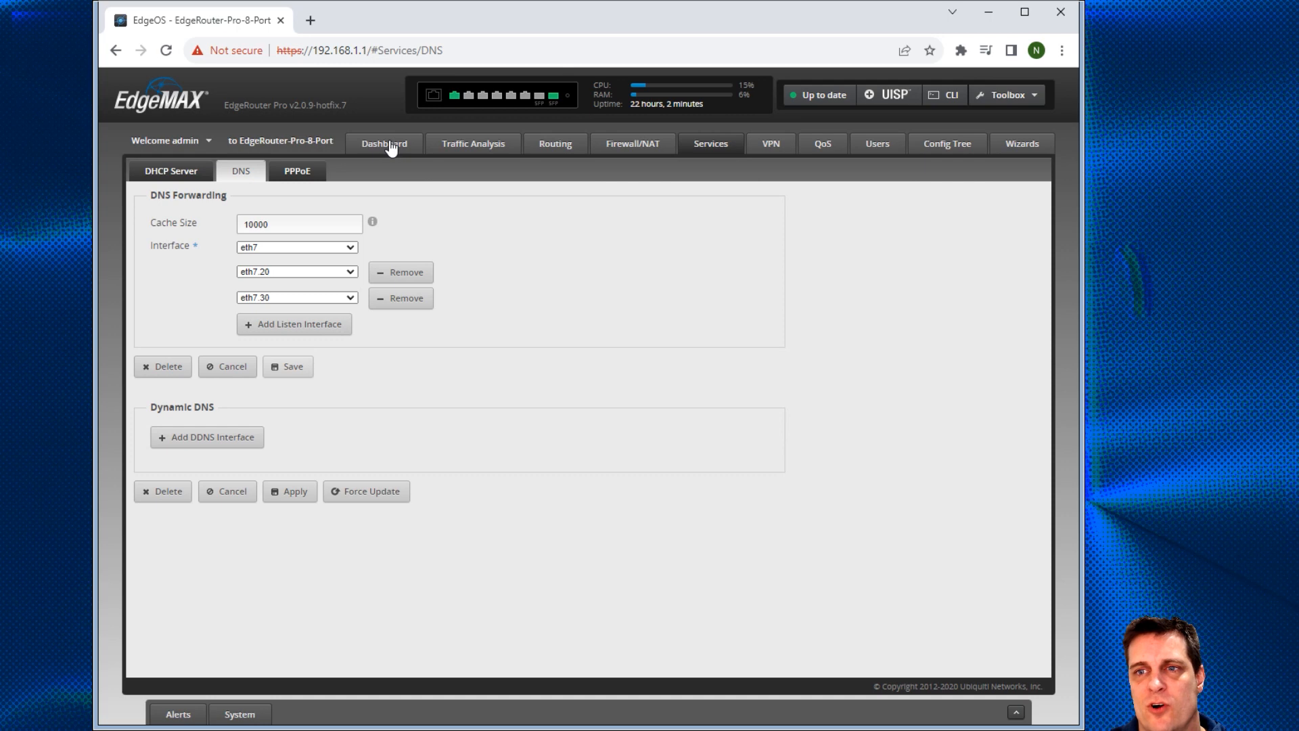
Step: Switch to EdgeOS and check the IOT interface's traffic on the dashboard and the leases of the IOTDHCP server
left_click(385, 144)
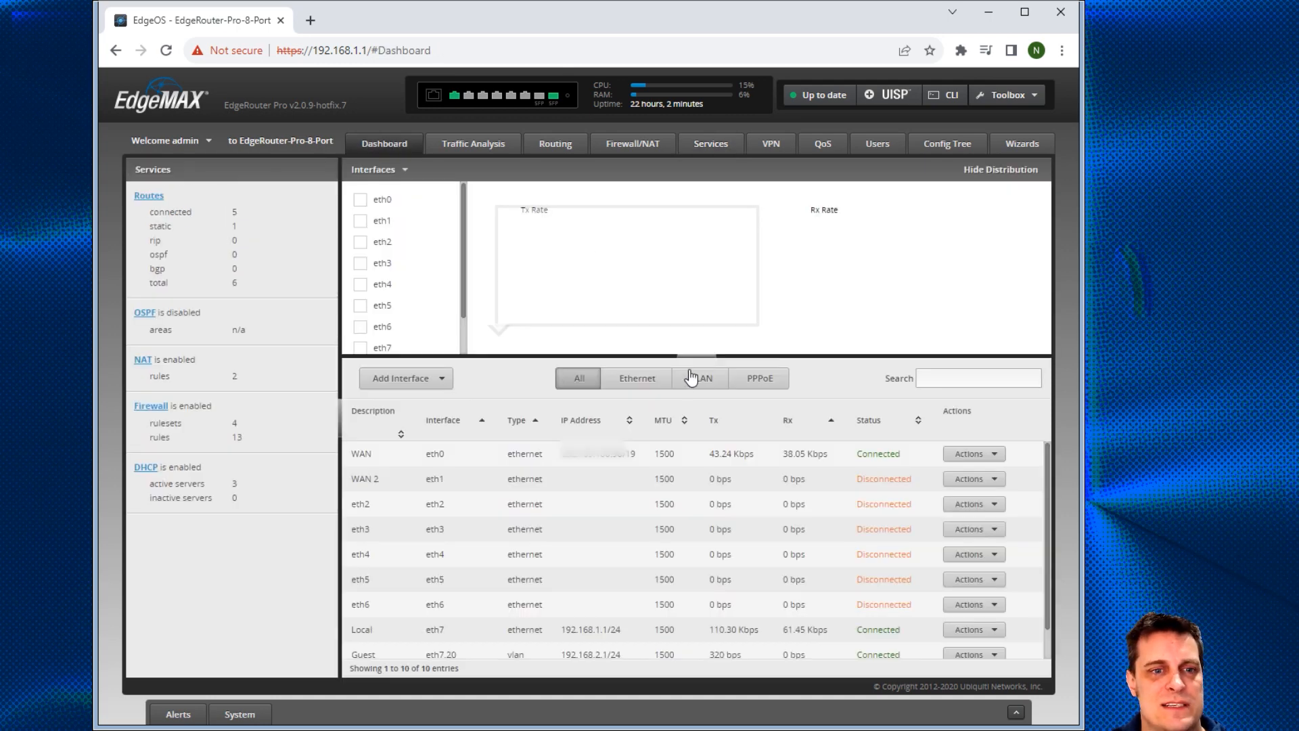
scroll(851, 533, "down", 1)
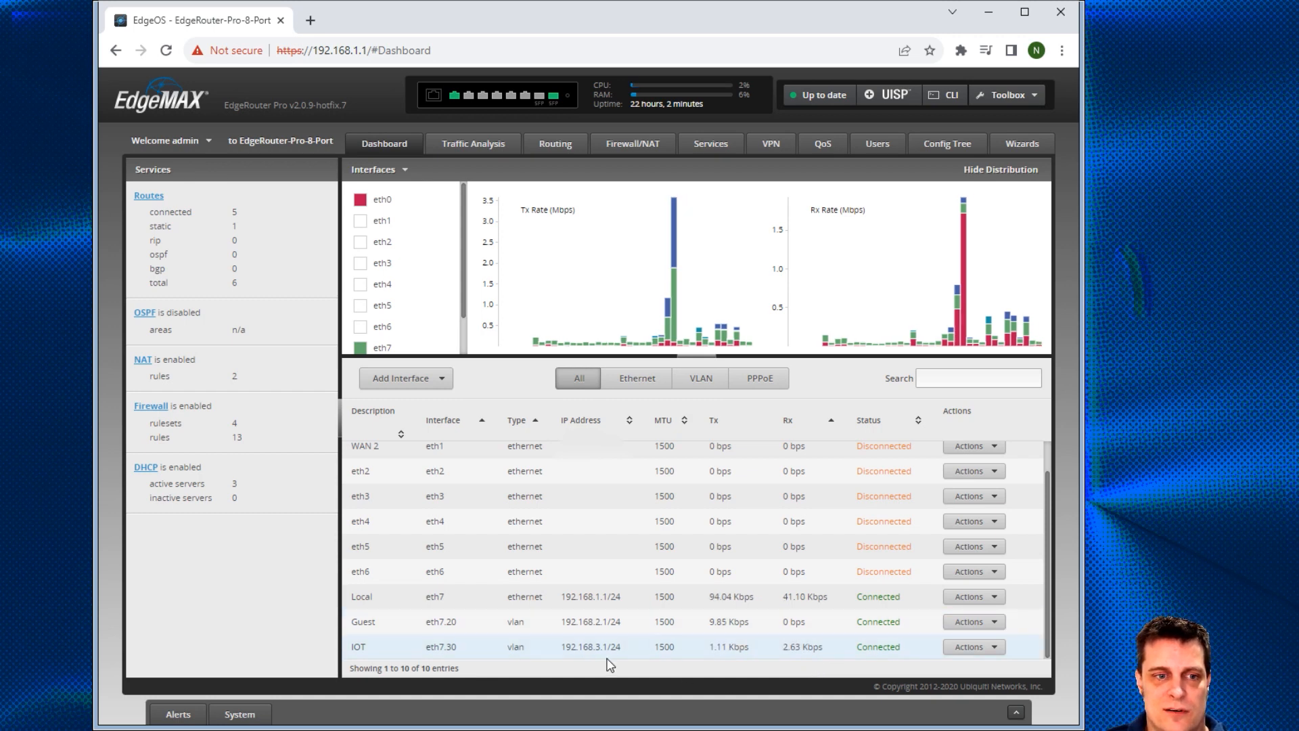
mouse_move(945, 348)
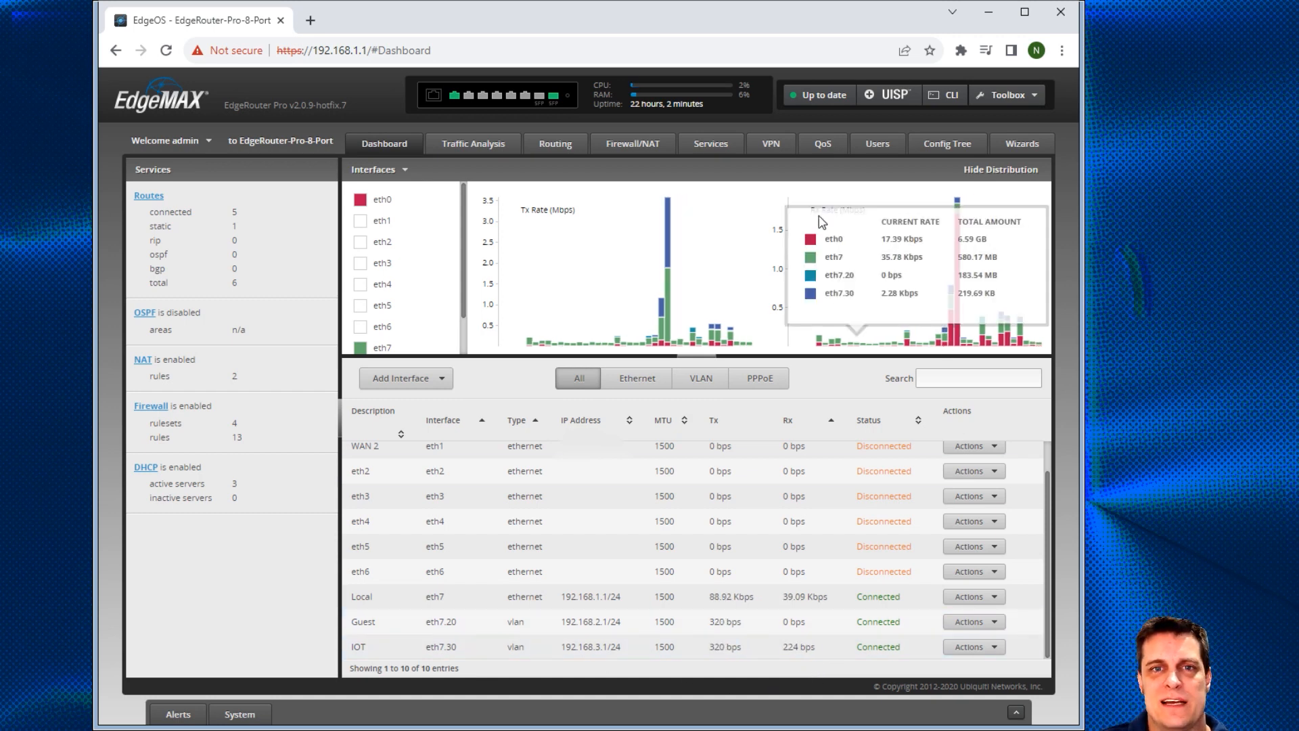
left_click(708, 150)
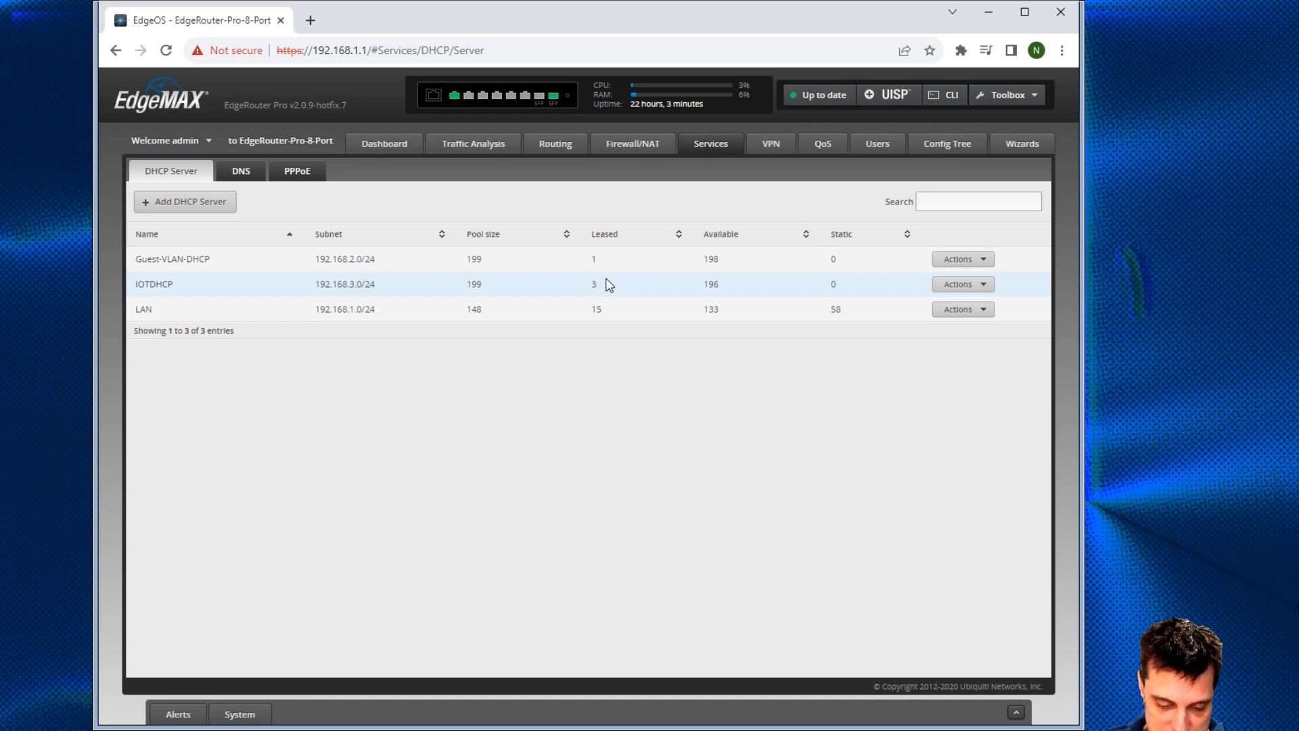
left_click(385, 144)
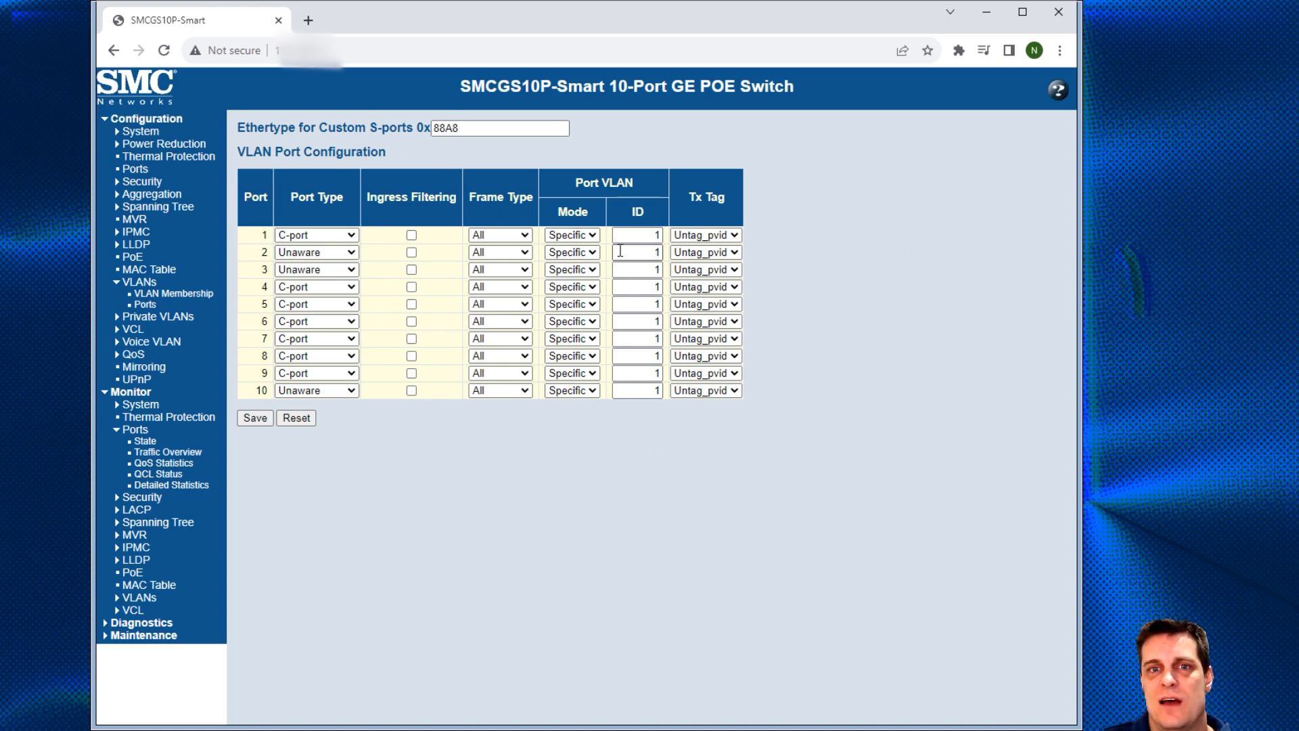
Step: In the SMC switch's web interface, examine port 1's VLAN ID and the port 2 row of the VLAN port configuration
double_click(657, 234)
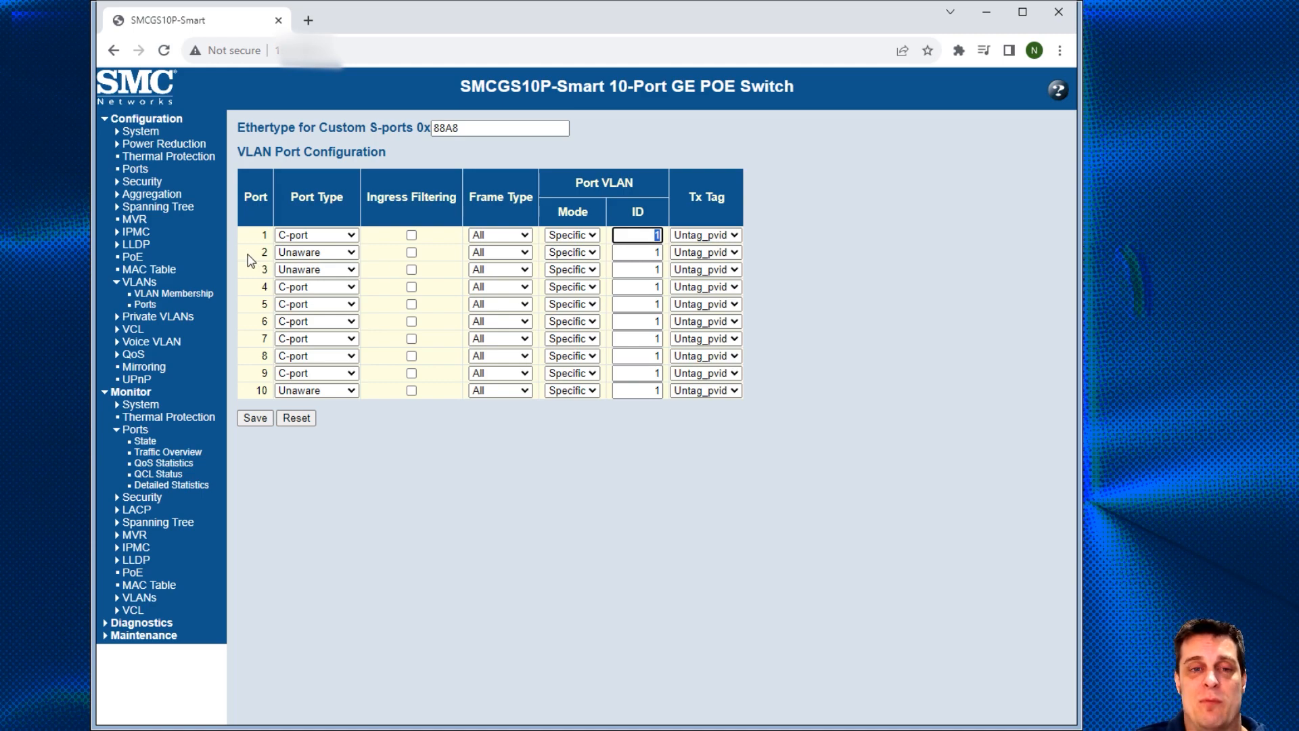
left_click_drag(250, 261, 416, 283)
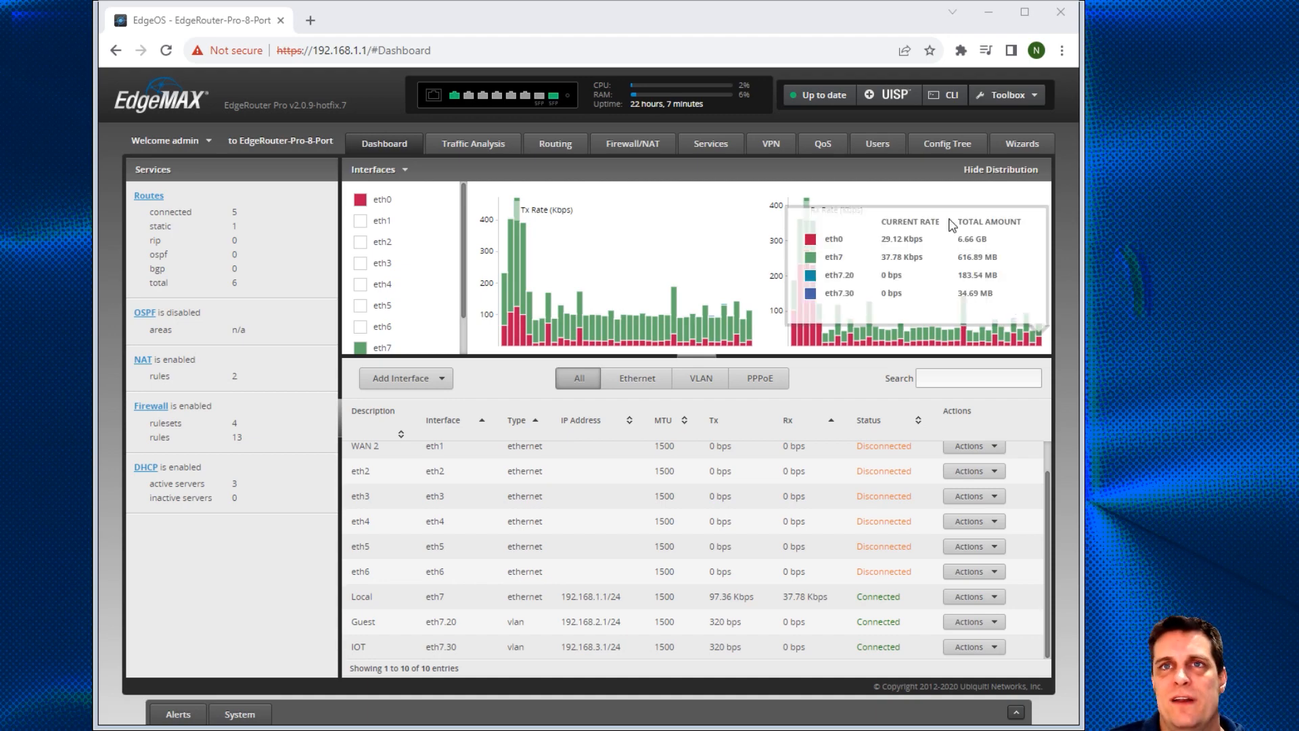
Step: Examine the EdgeRouter's firewall policies, focusing on the interfaces and default actions of the GUEST_IN and GUEST_LOCAL rulesets
left_click(648, 143)
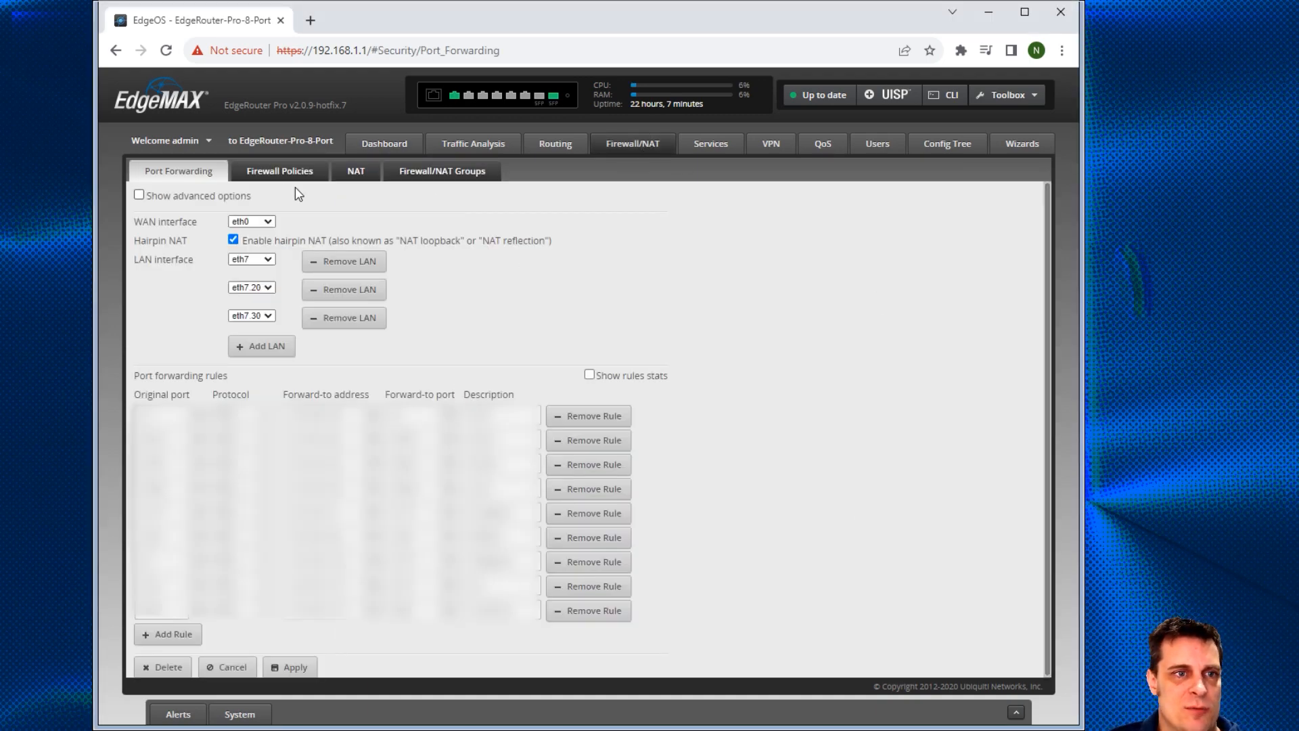
left_click(278, 170)
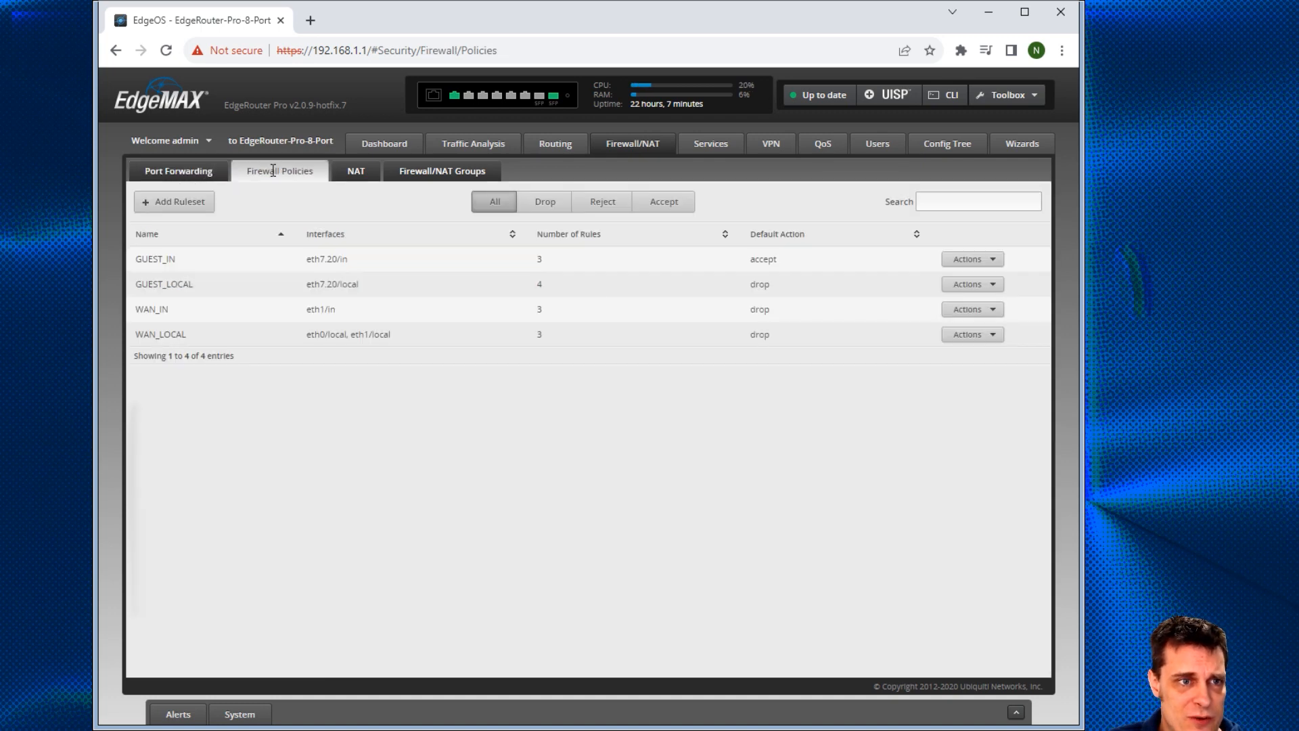
left_click_drag(802, 290, 124, 254)
left_click(575, 533)
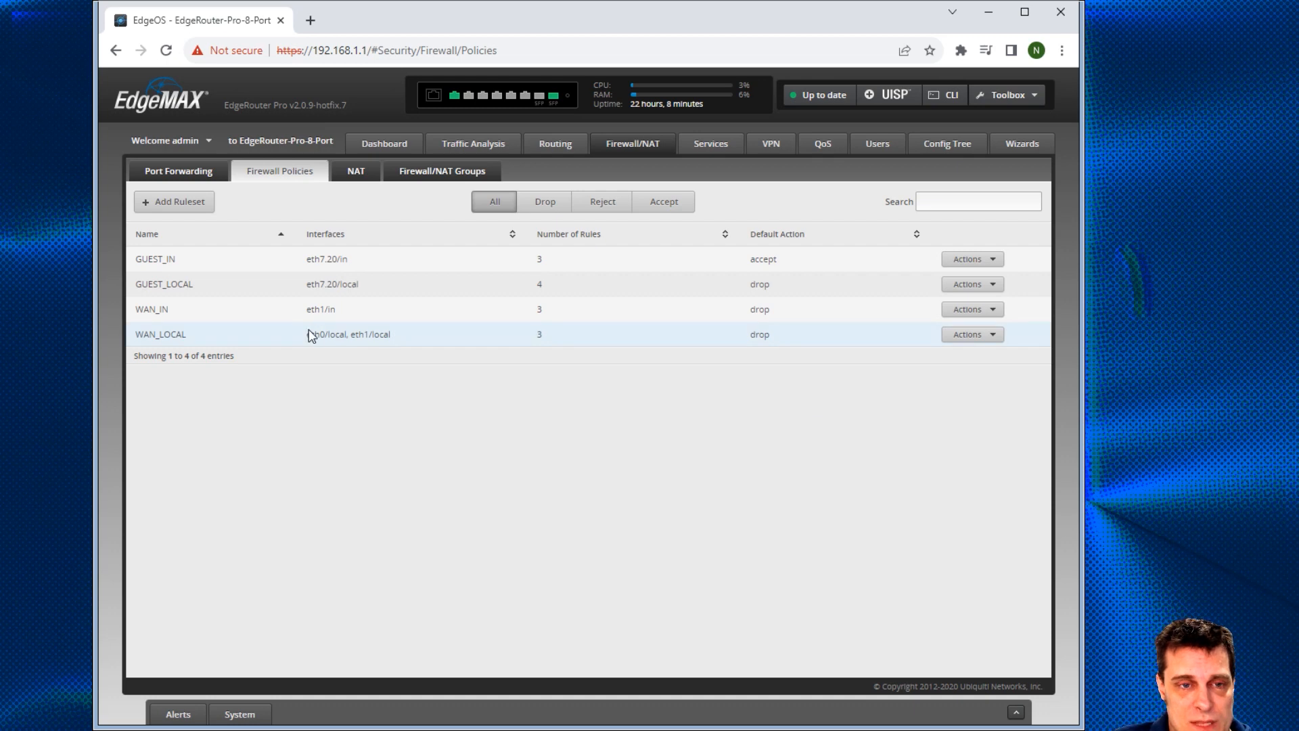
left_click_drag(832, 290, 135, 283)
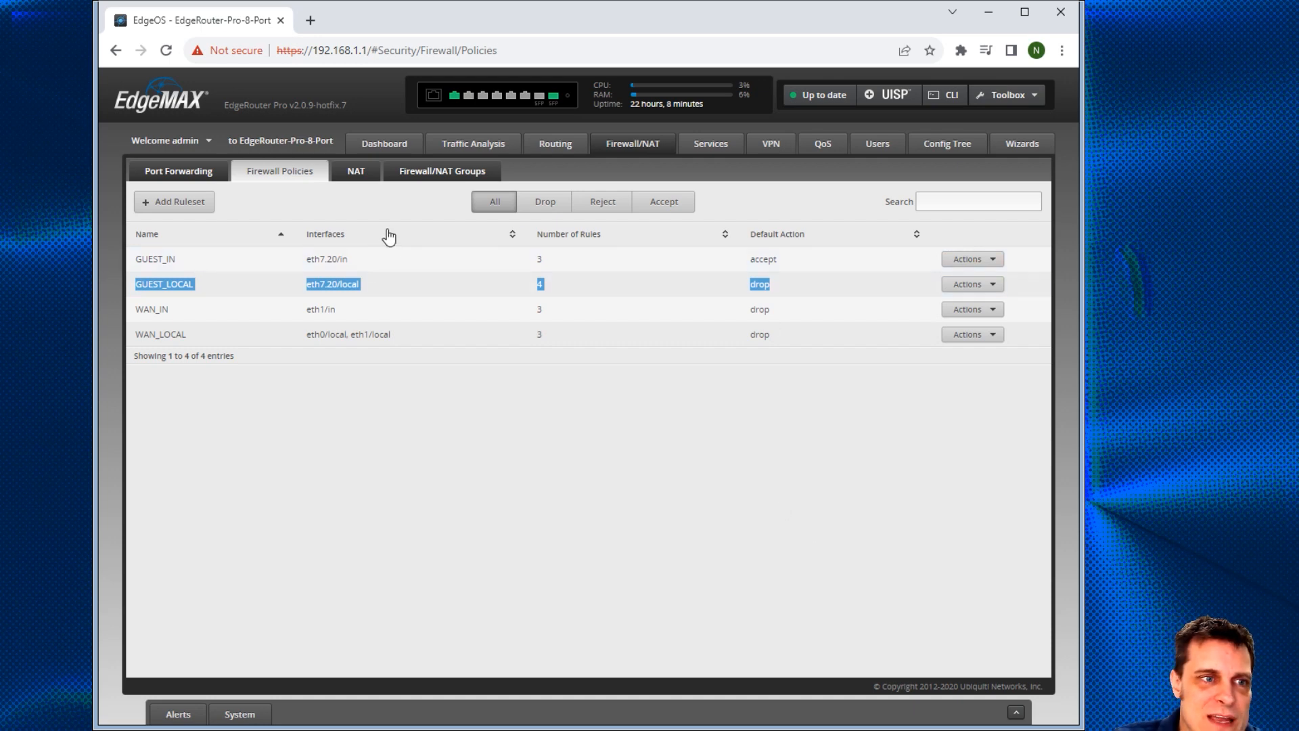
left_click(380, 259)
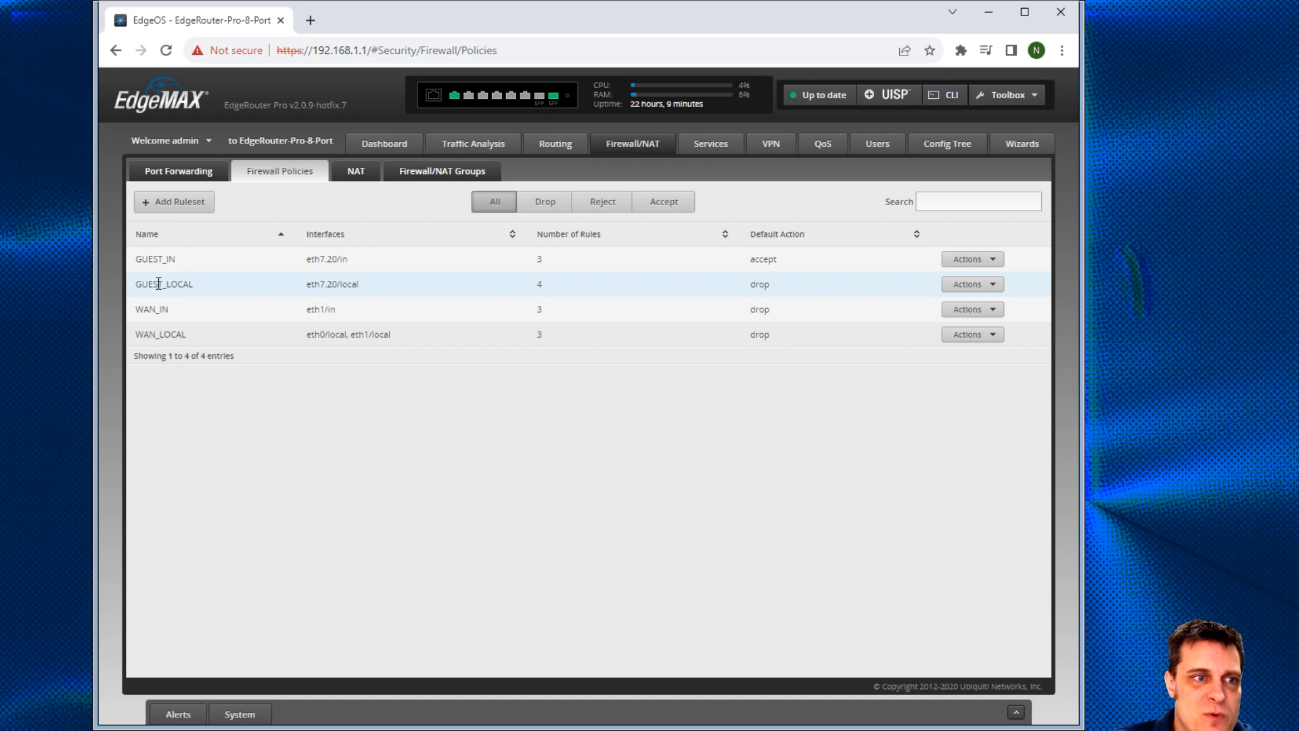
left_click_drag(134, 287, 648, 280)
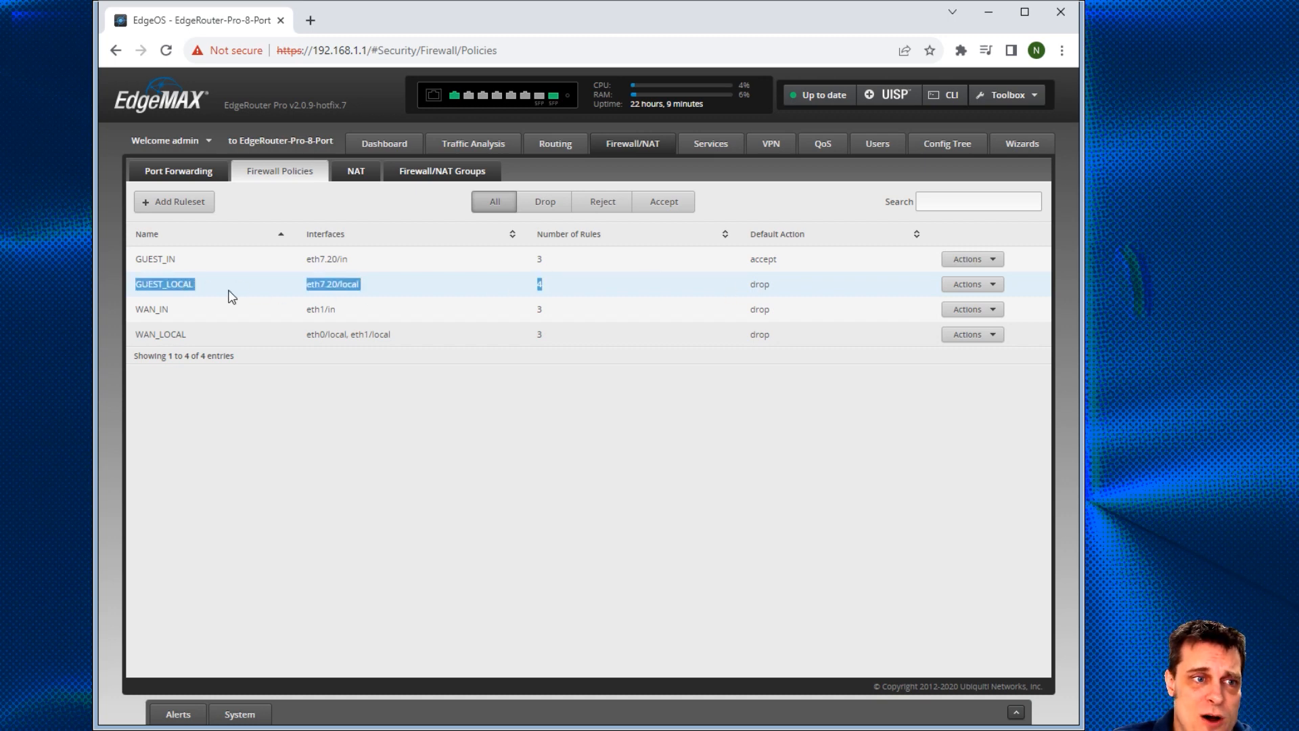
left_click(250, 308)
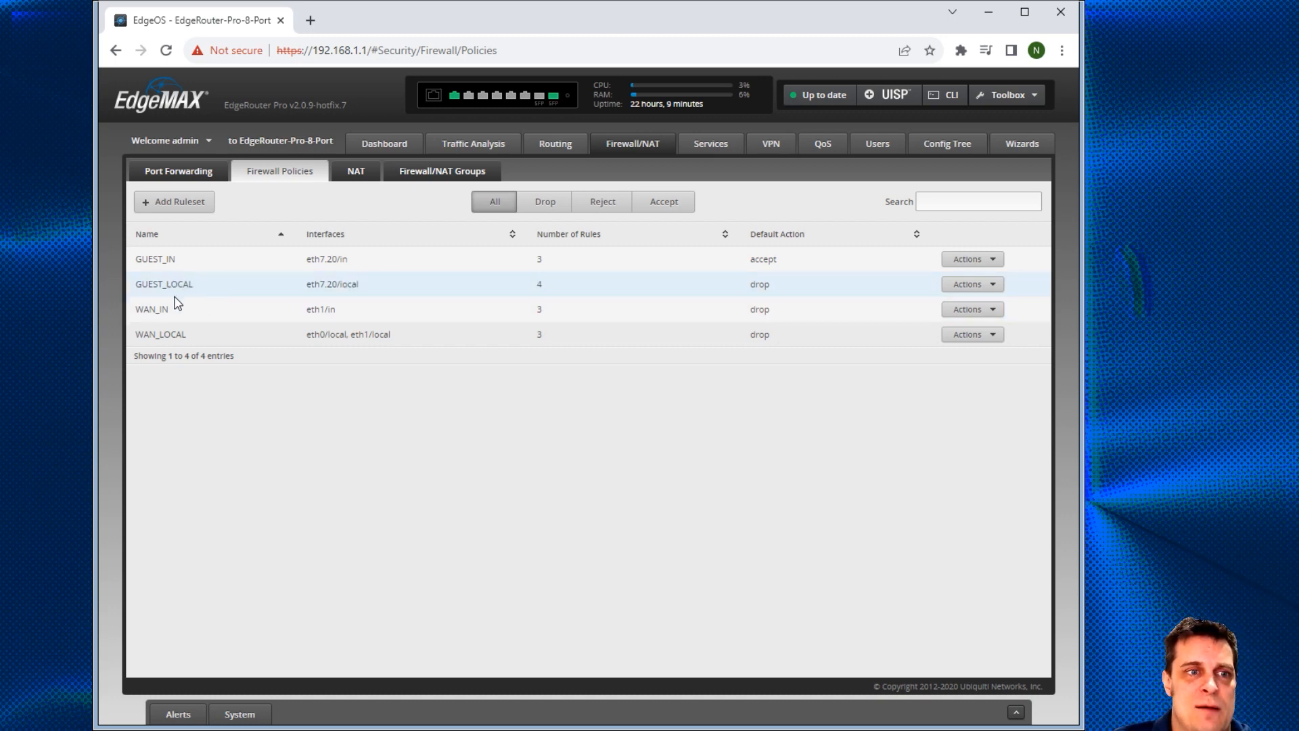
Step: Review the GUEST_LOCAL ruleset's rules, assigned interface with its direction, and default action, and close it without changes
left_click(985, 285)
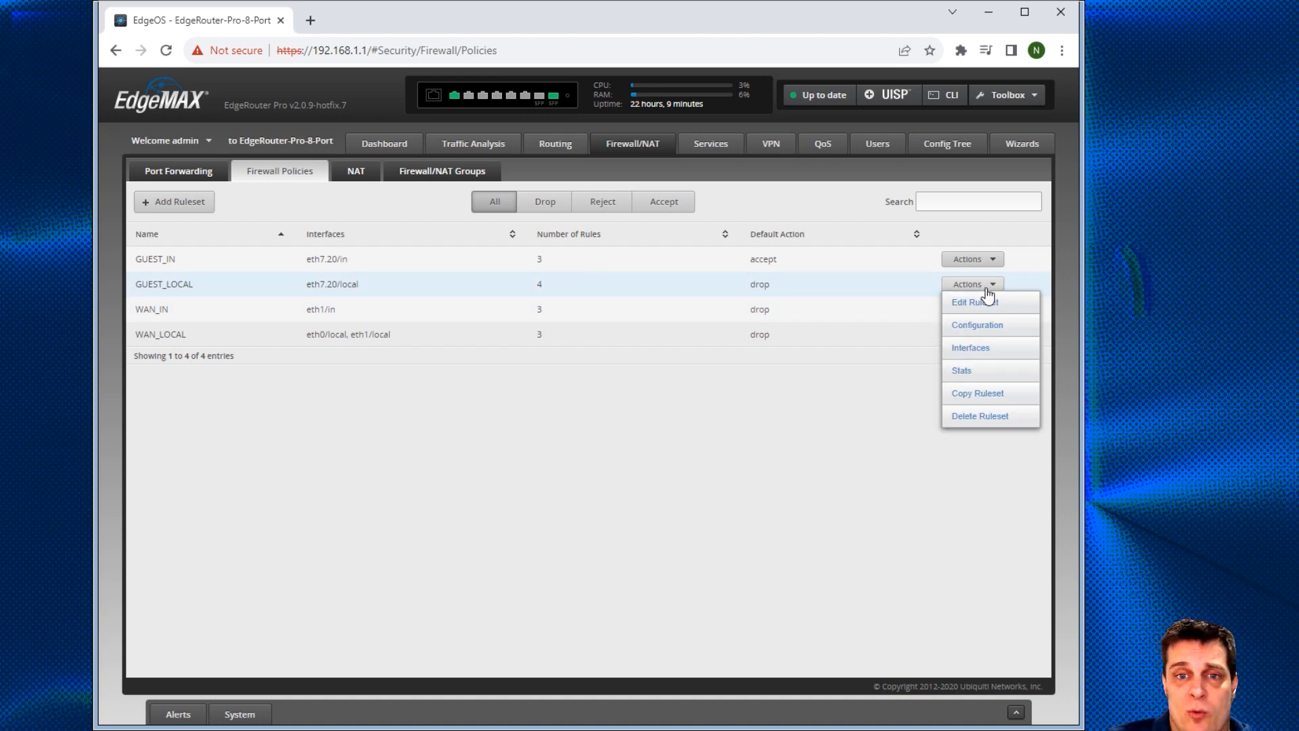
left_click(997, 303)
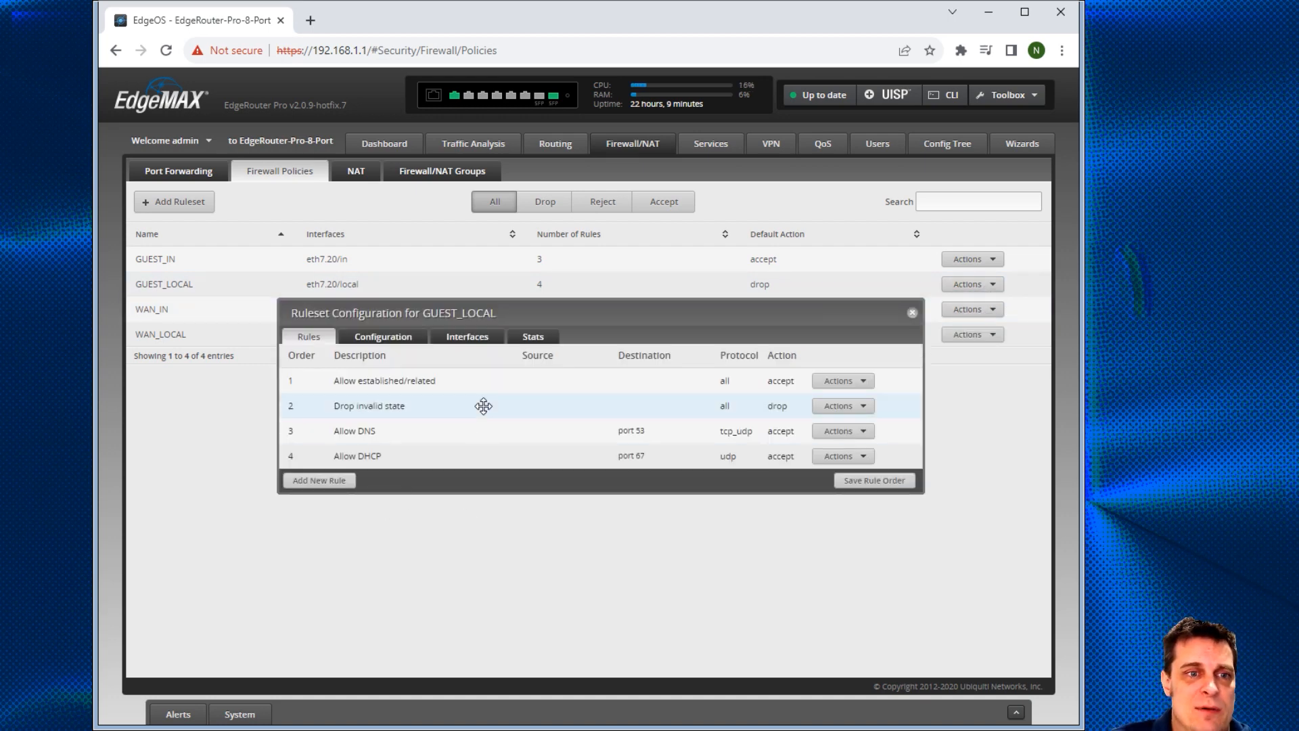
left_click(477, 336)
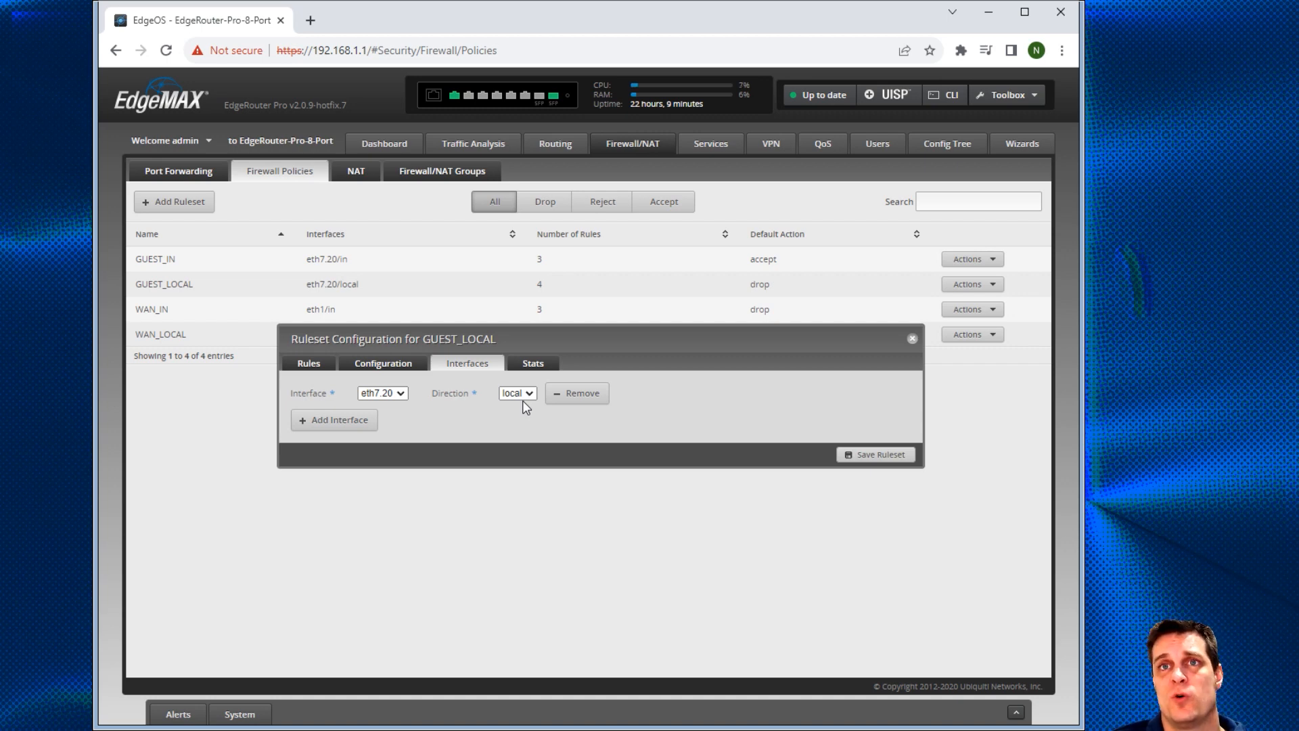
left_click(315, 367)
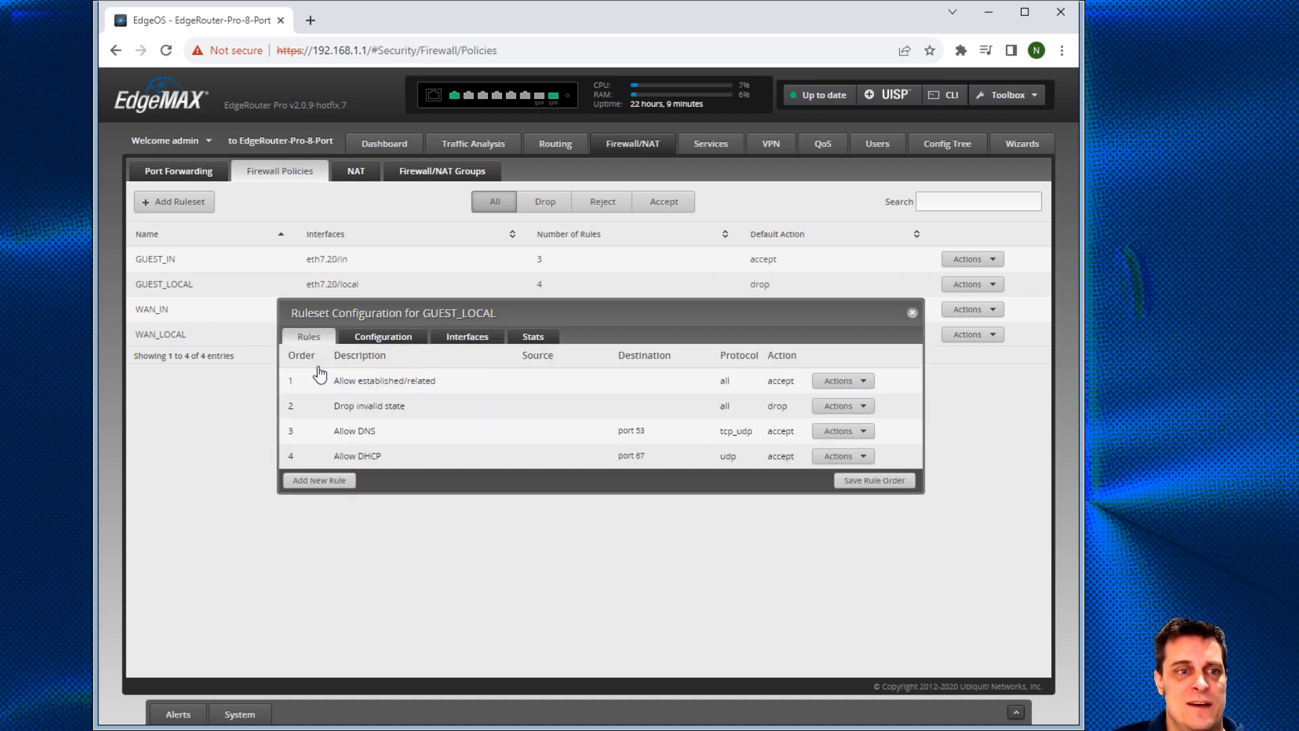
left_click(389, 338)
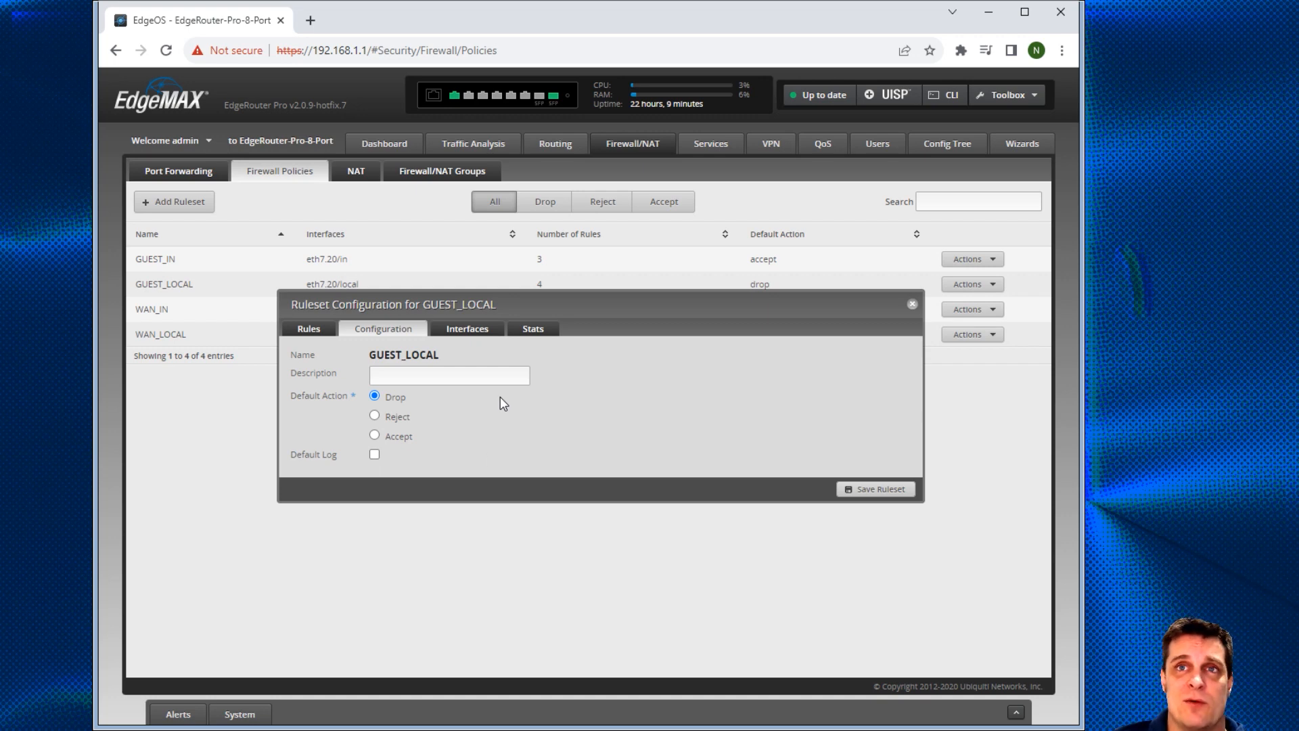
left_click(308, 330)
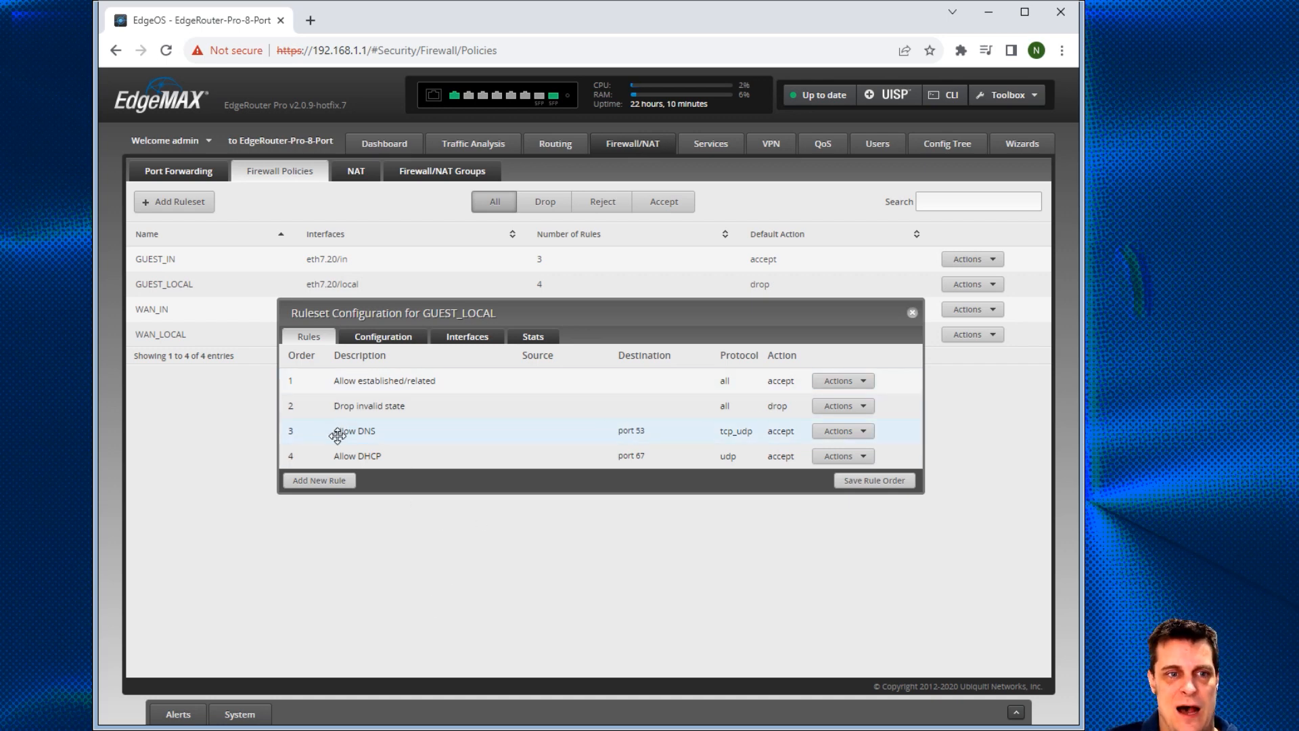
left_click(377, 337)
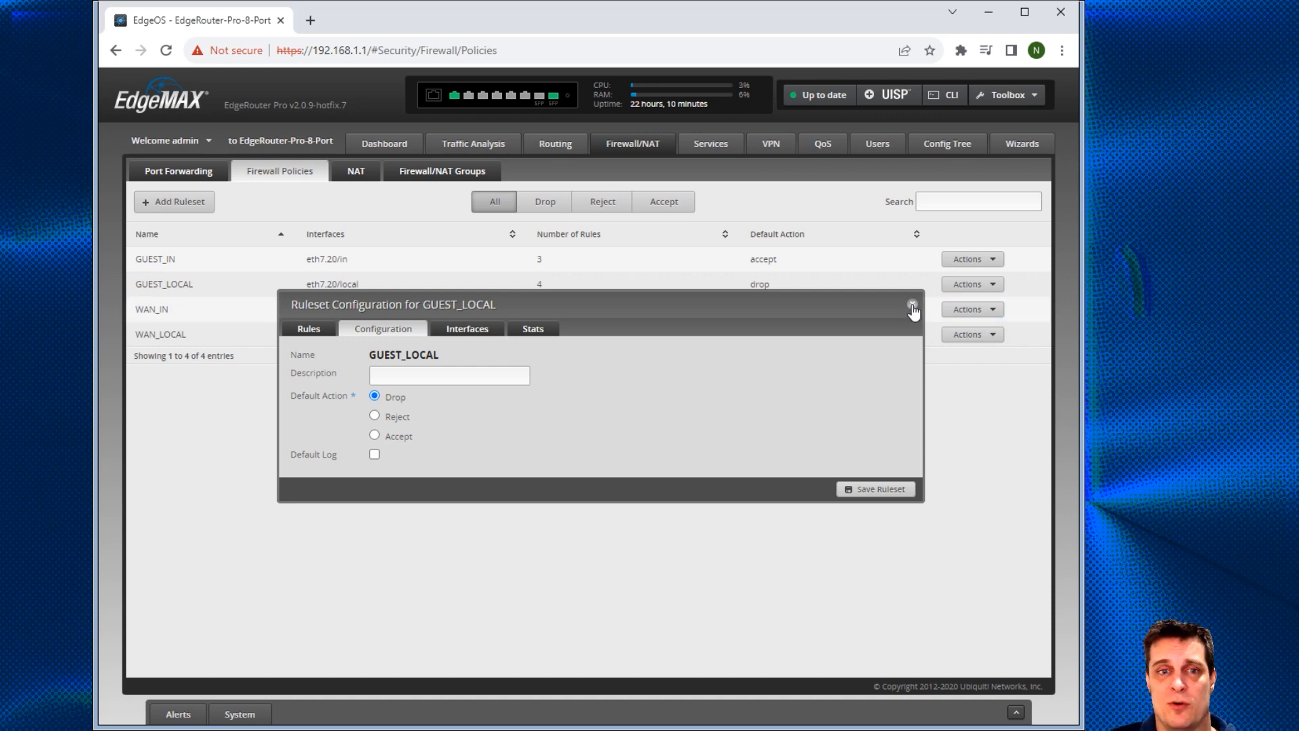
left_click(912, 305)
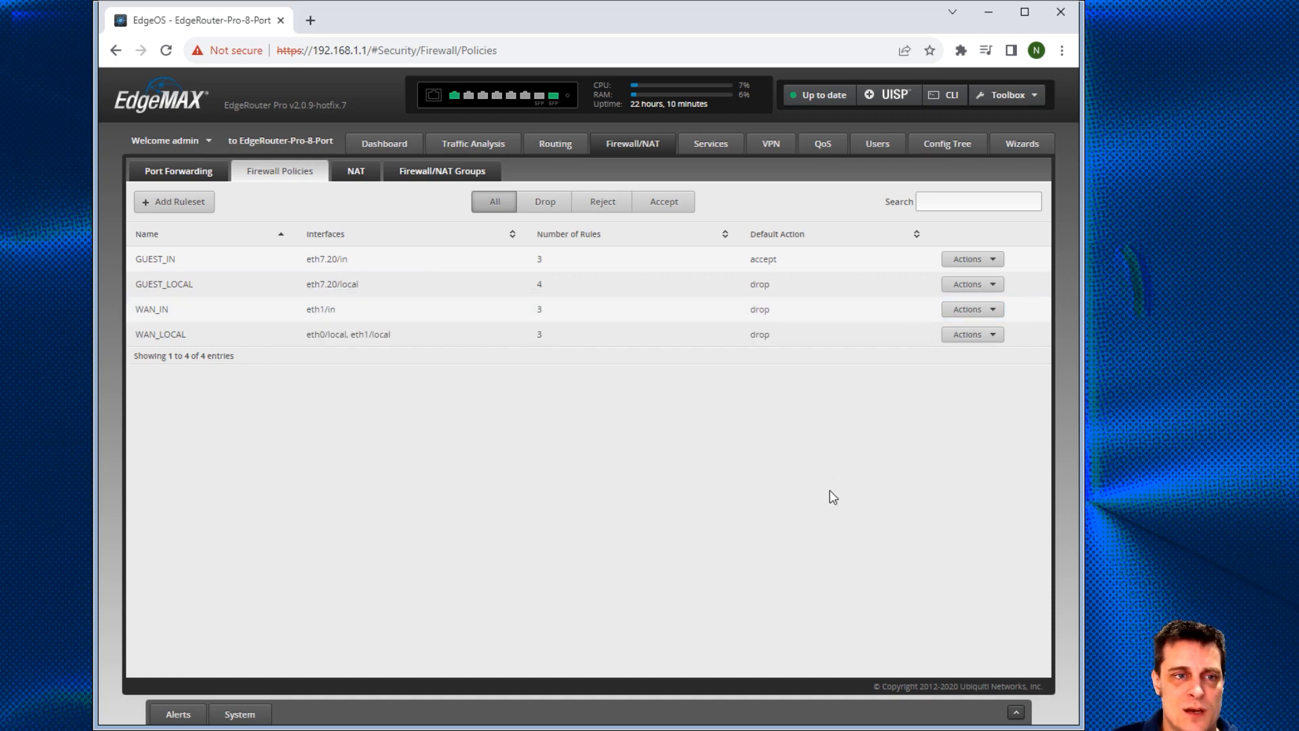
Step: Review the GUEST_IN ruleset's rules, assigned interface with its direction, and default action
left_click(974, 259)
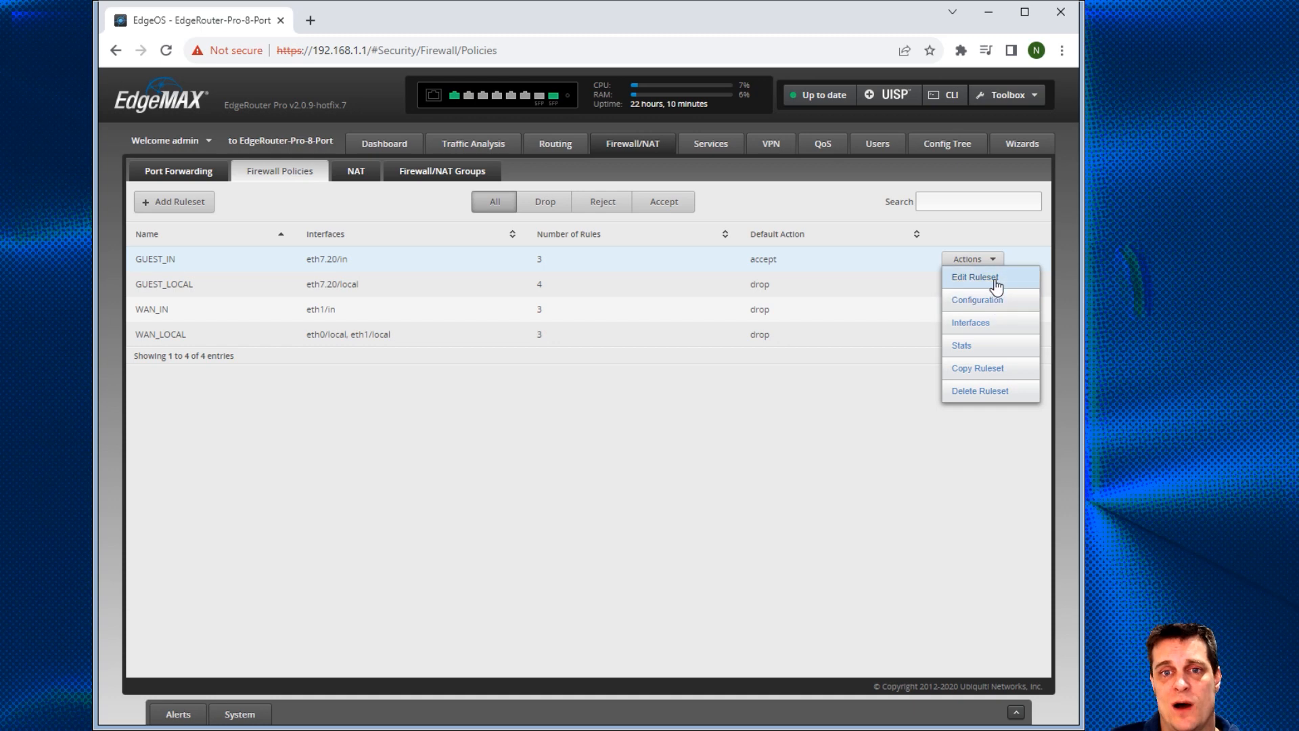
left_click(988, 279)
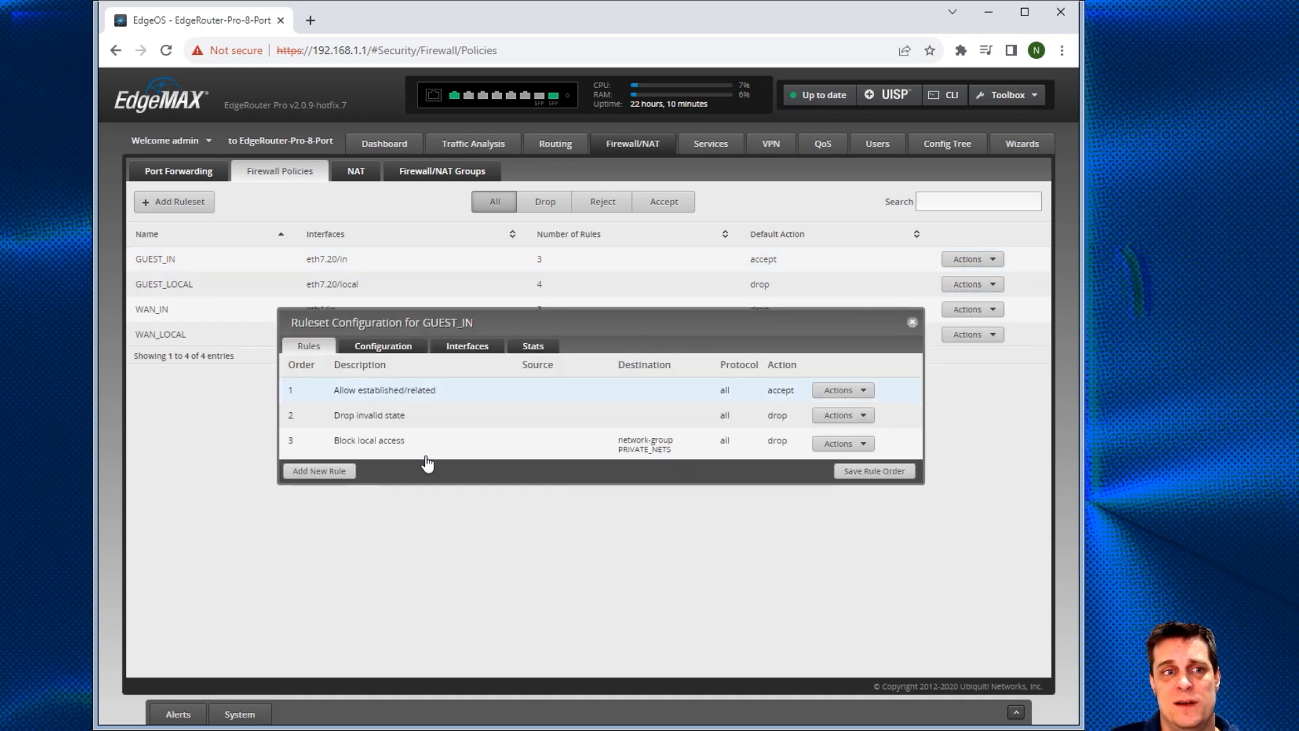
left_click(469, 347)
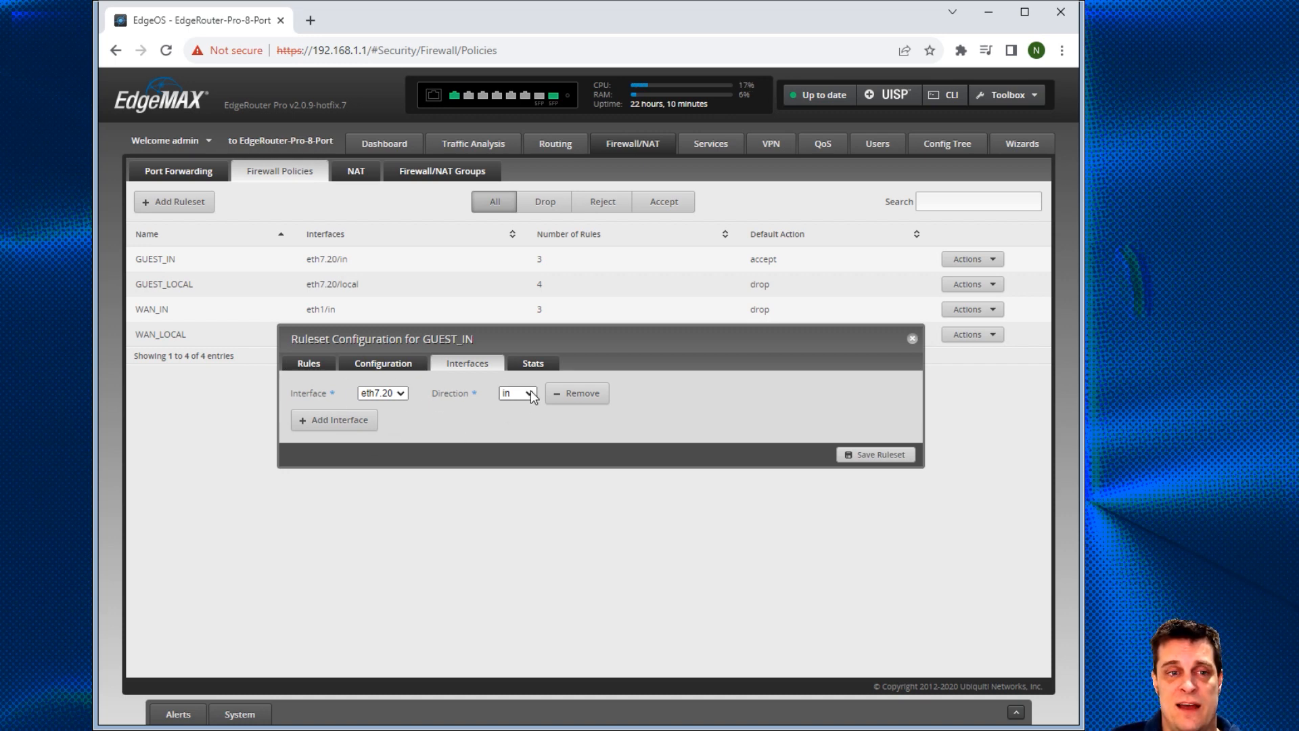
left_click(365, 365)
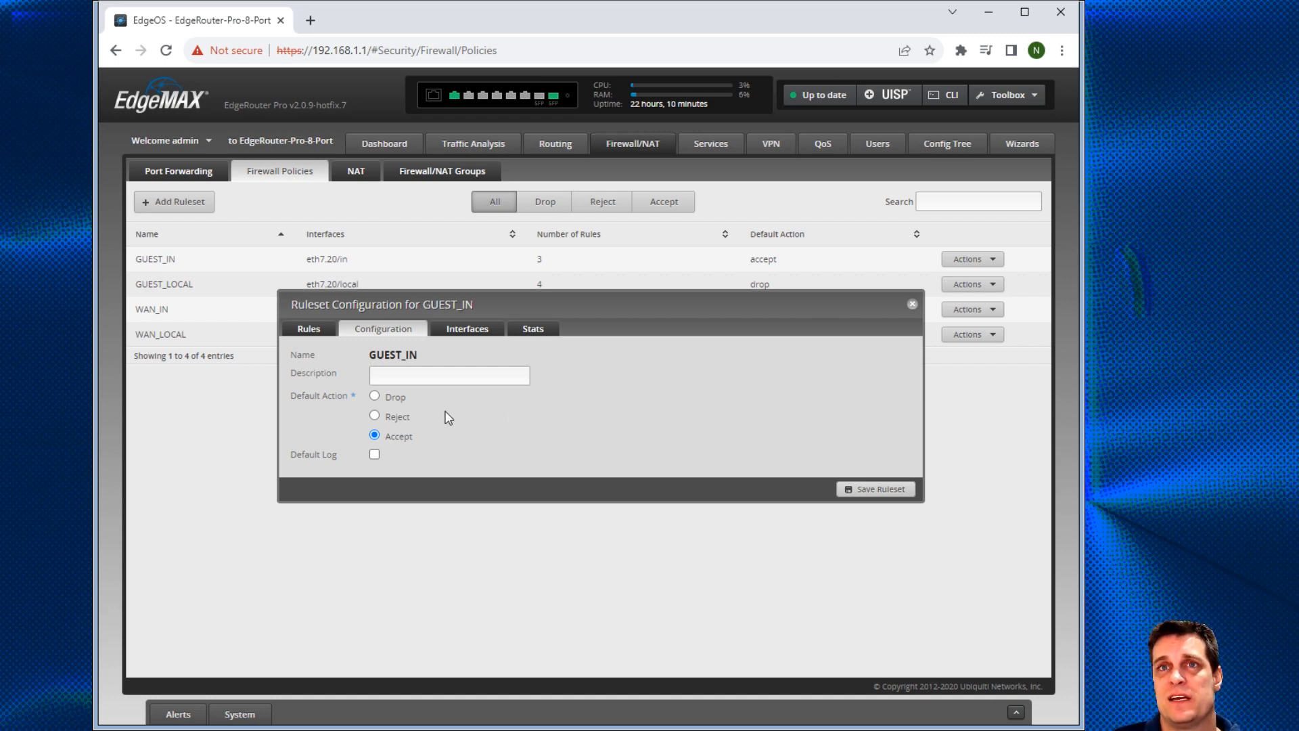
left_click(298, 330)
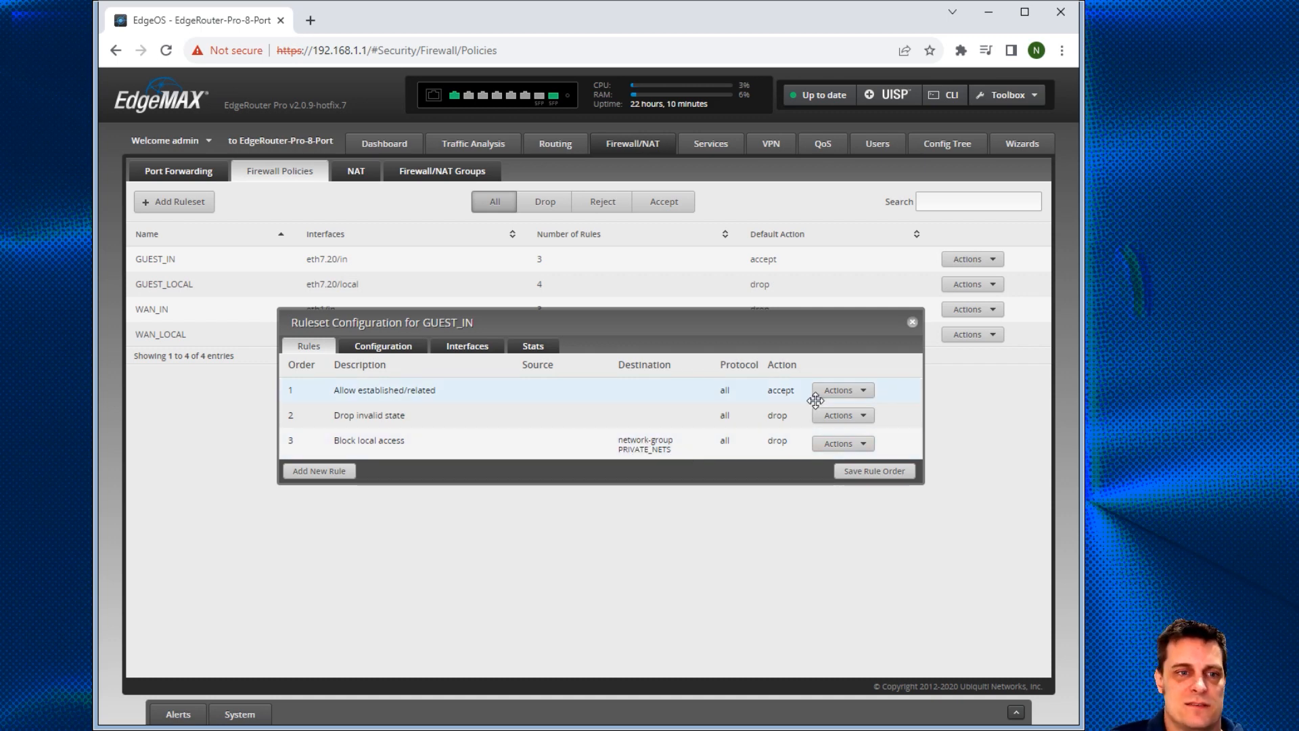
Step: Inspect the basic, advanced, source and destination settings of GUEST_IN's "Block local access" rule, and close the rule and ruleset without saving
left_click(839, 444)
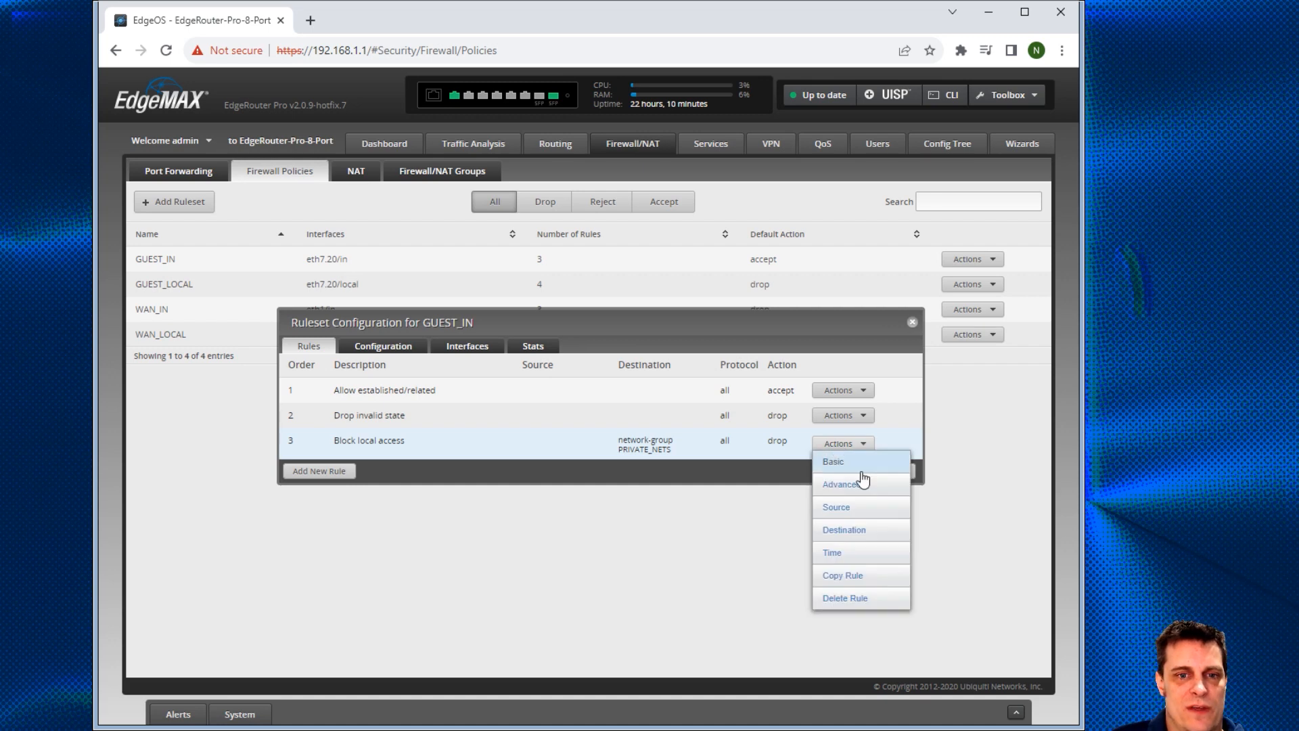
left_click(845, 535)
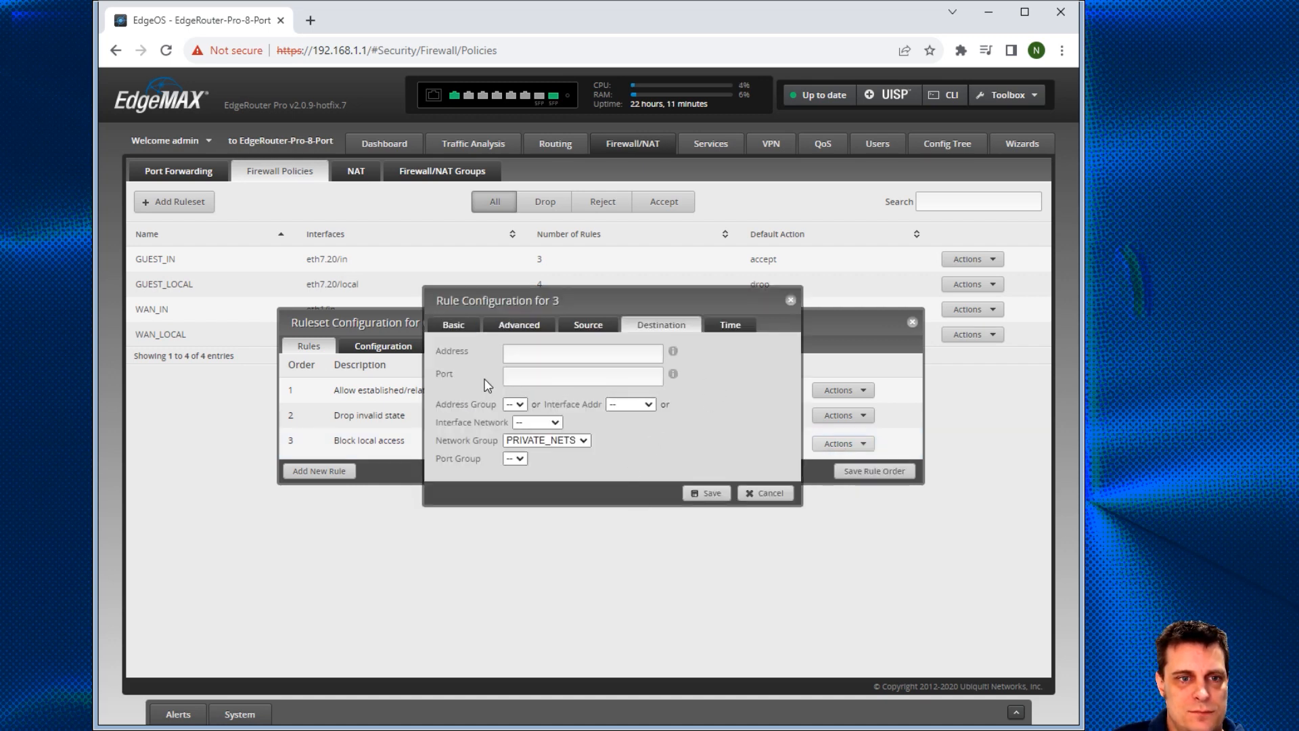
left_click(444, 328)
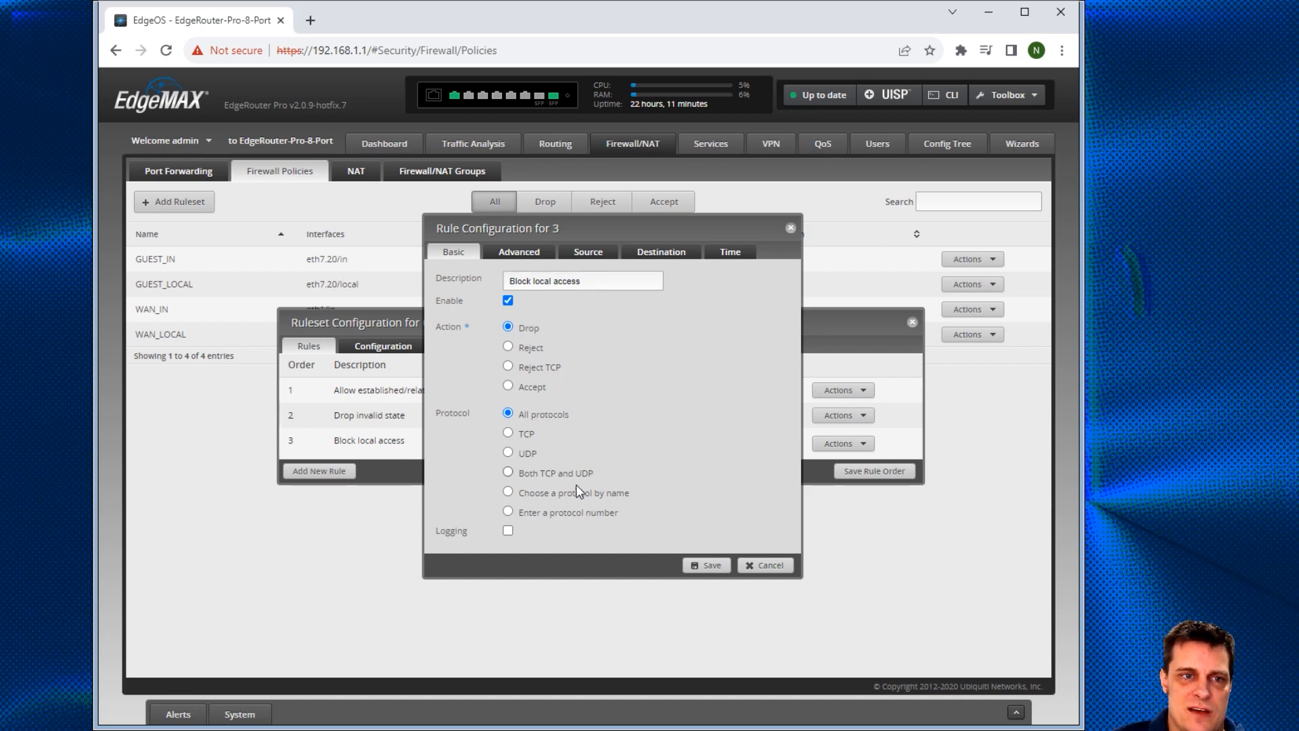
left_click(522, 254)
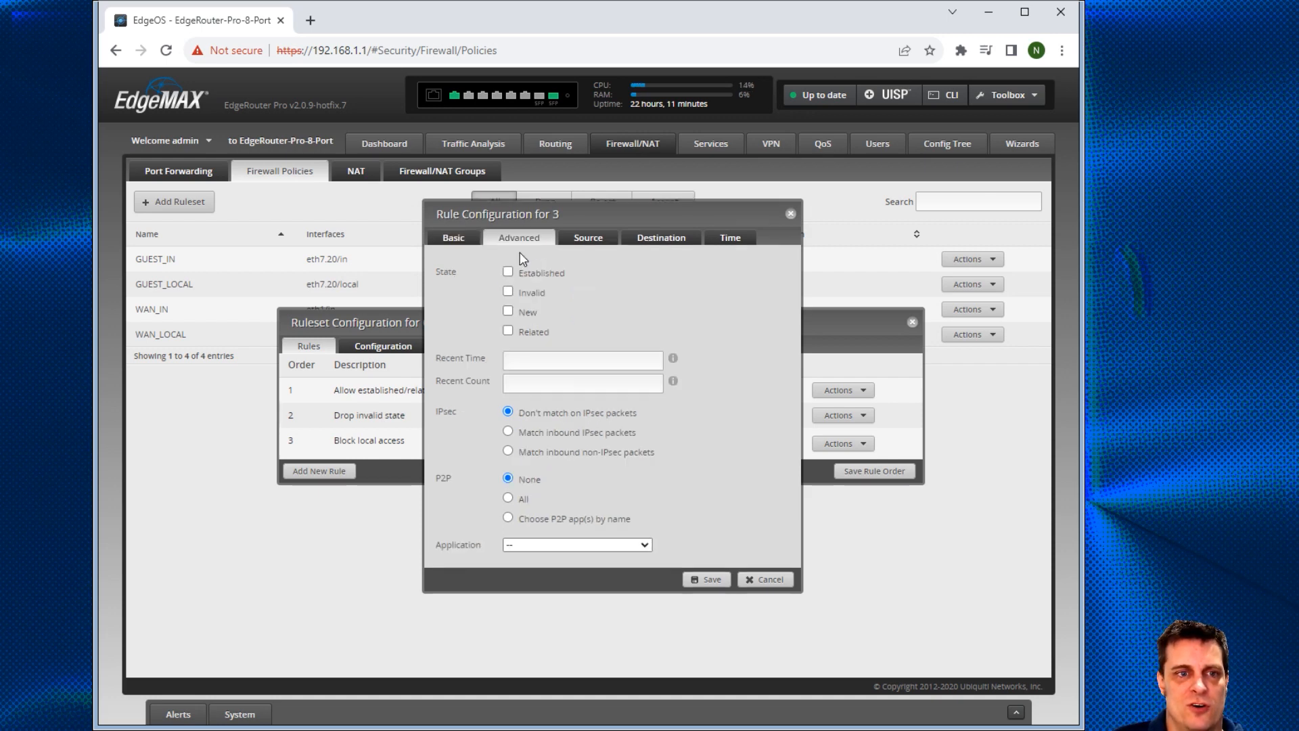
left_click(589, 240)
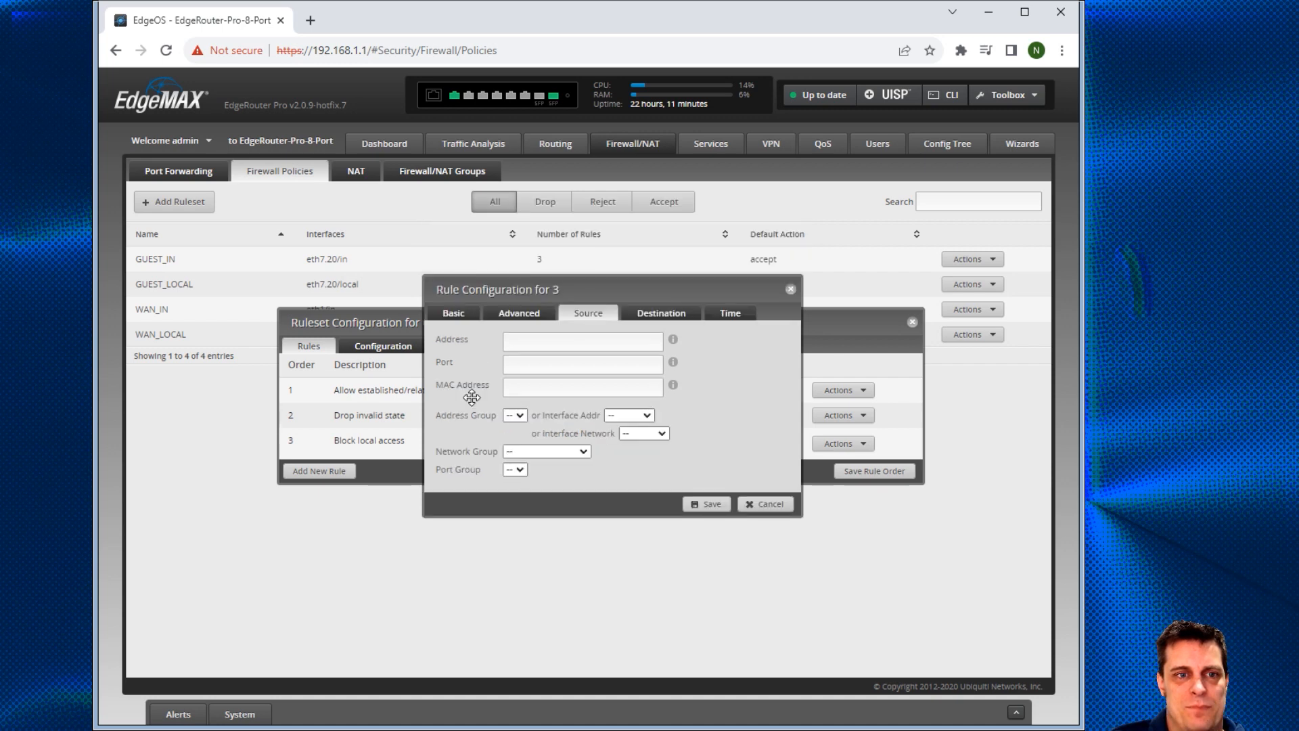
left_click(639, 316)
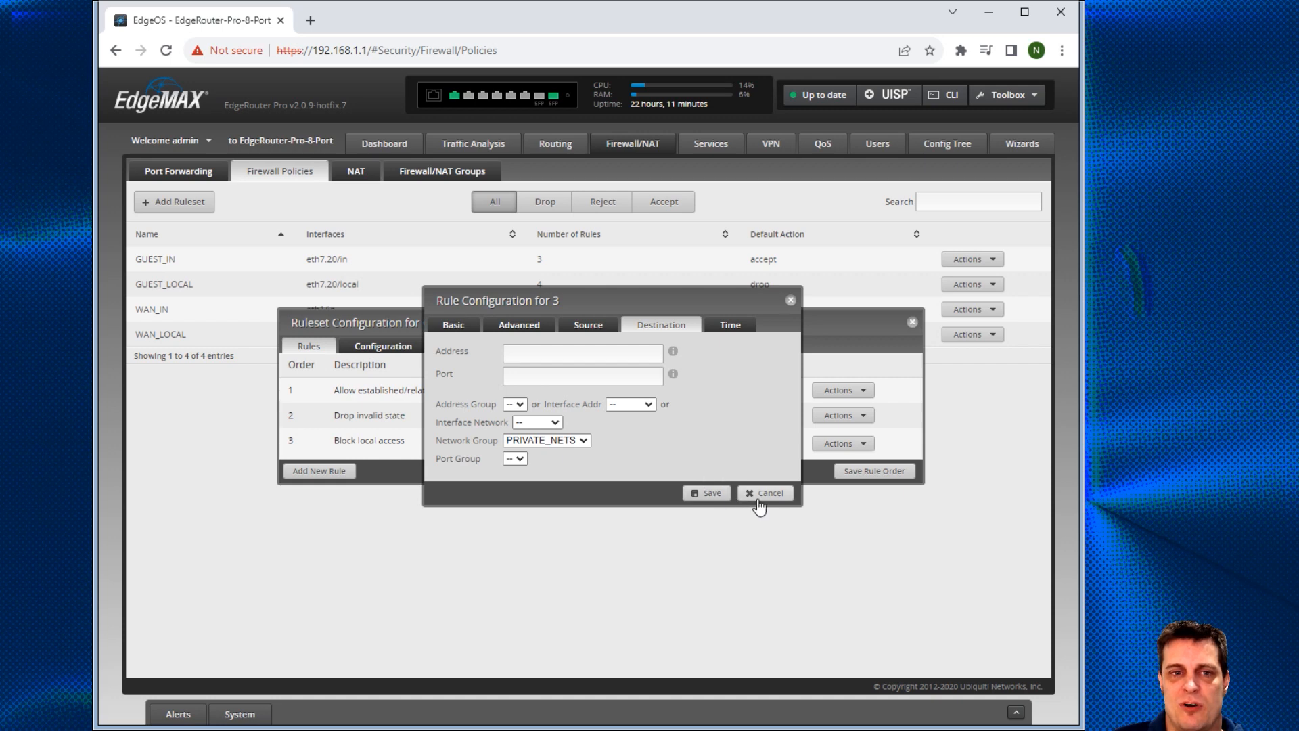
left_click(765, 493)
left_click(912, 323)
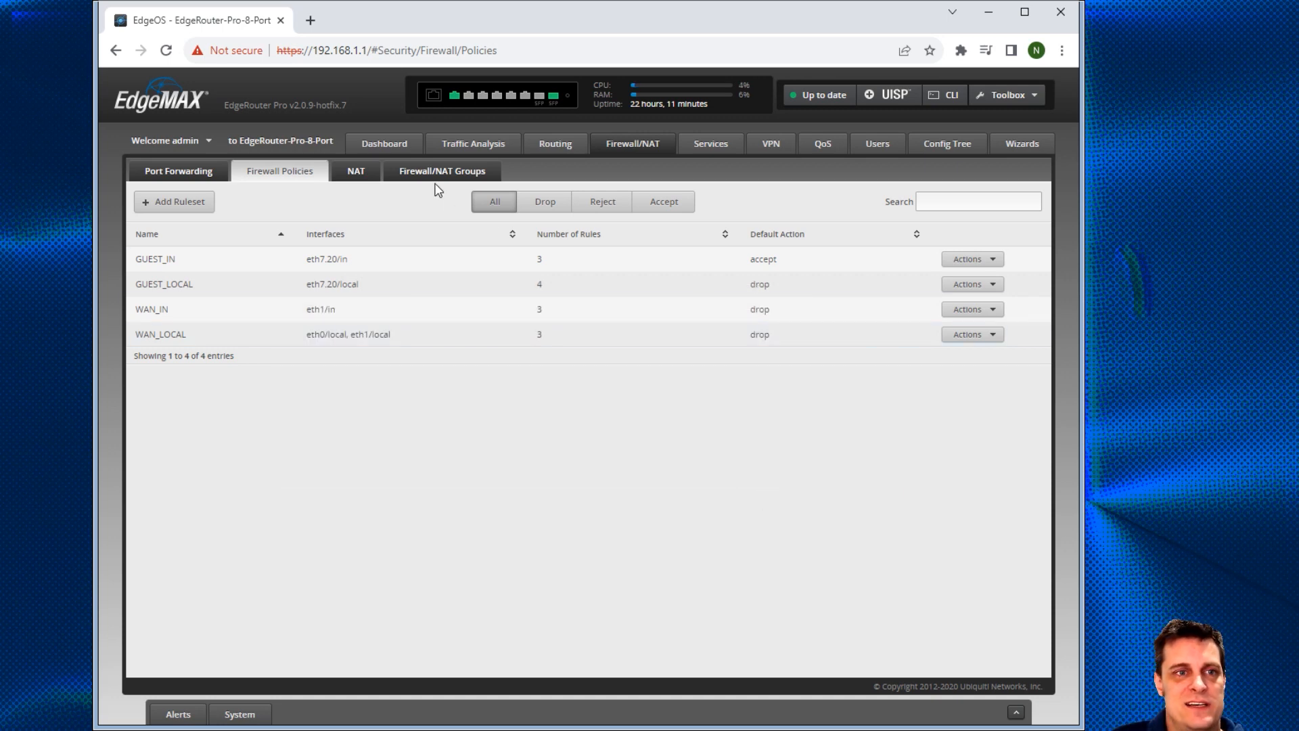
Step: Inspect the network ranges in the PRIVATE_NETS firewall group and close it without saving
left_click(422, 173)
mouse_move(154, 182)
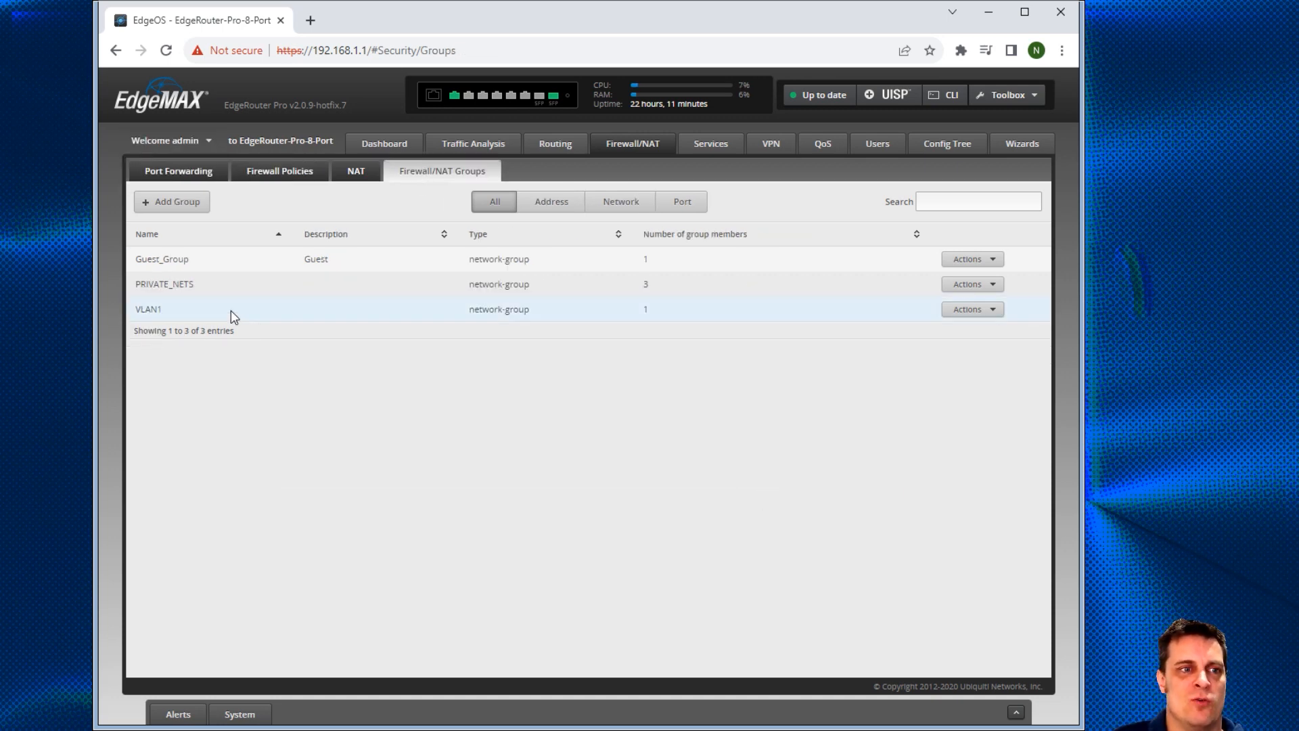
left_click(997, 286)
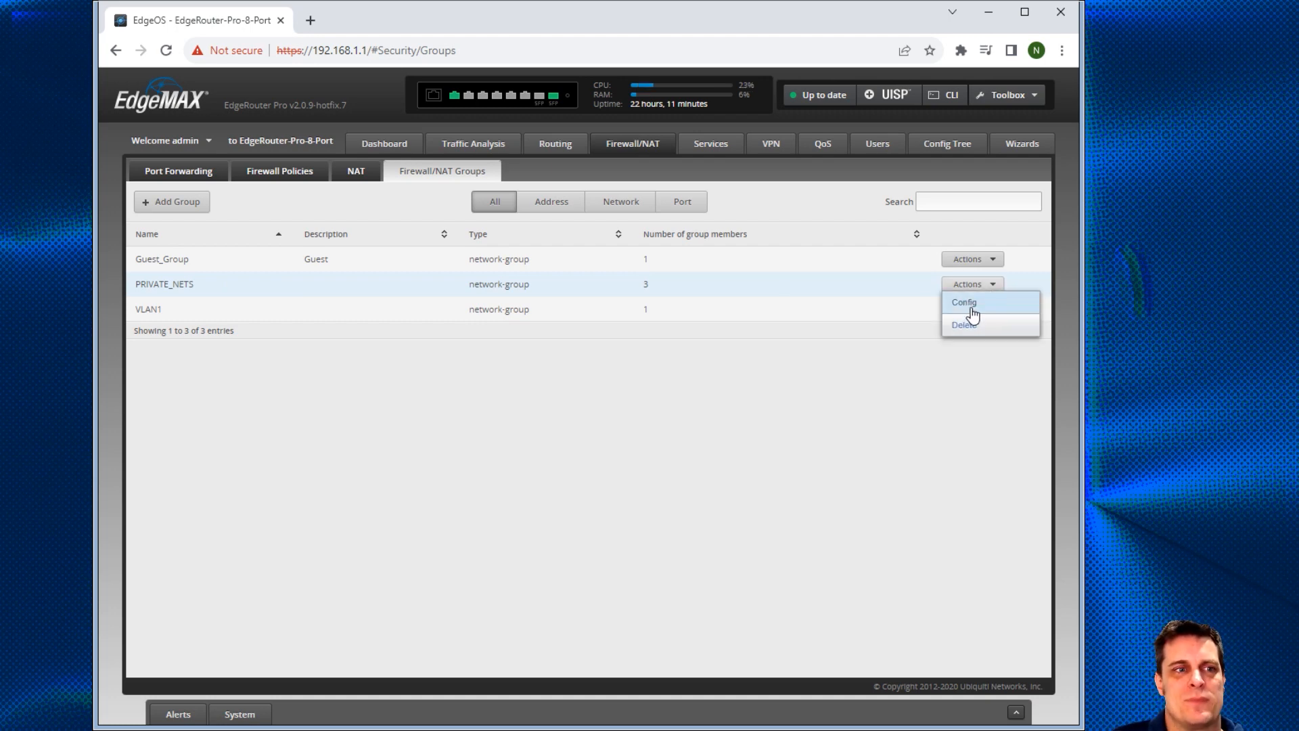
left_click(972, 306)
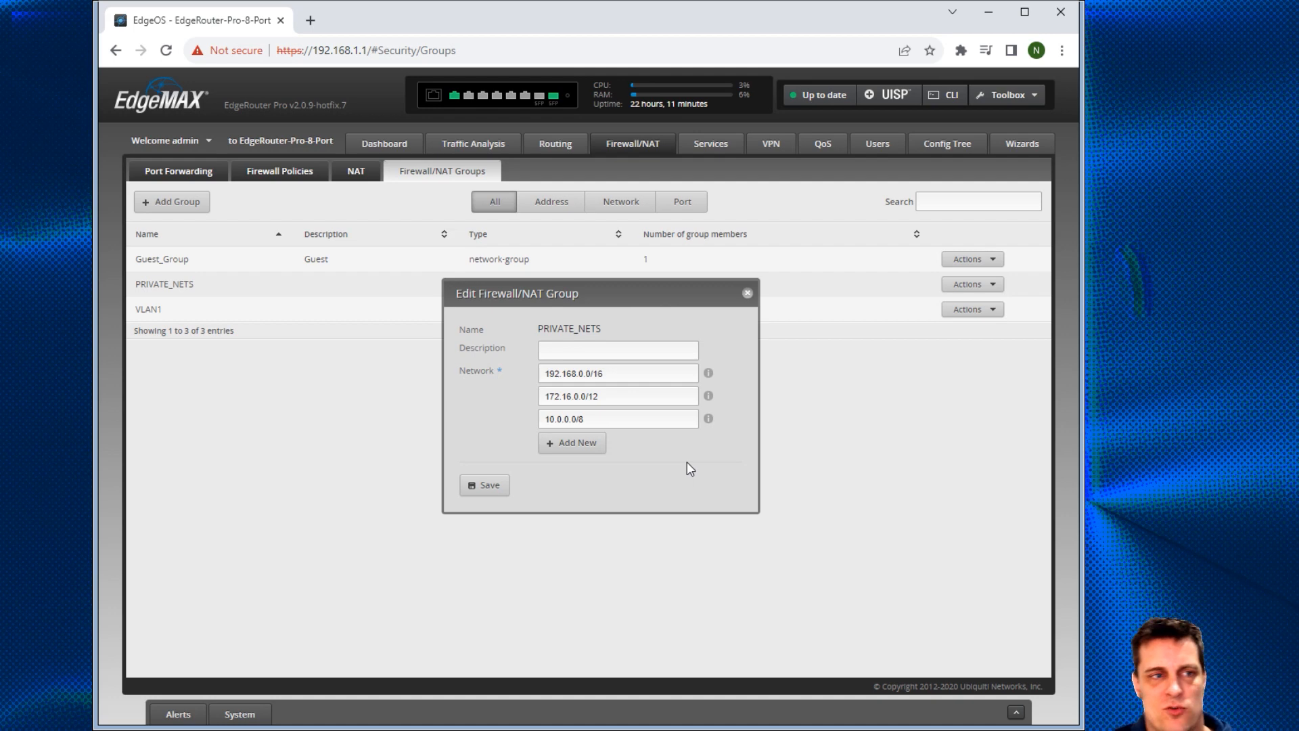
left_click(646, 352)
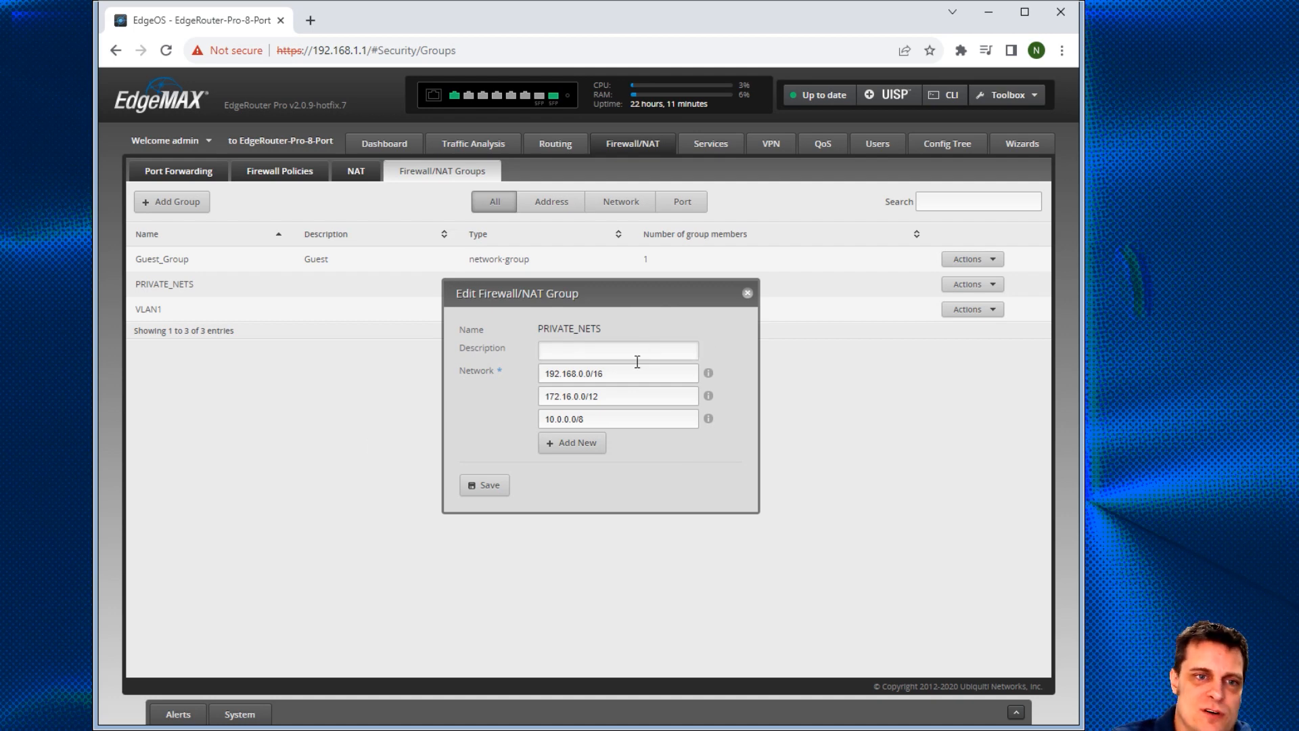
left_click_drag(633, 373, 477, 414)
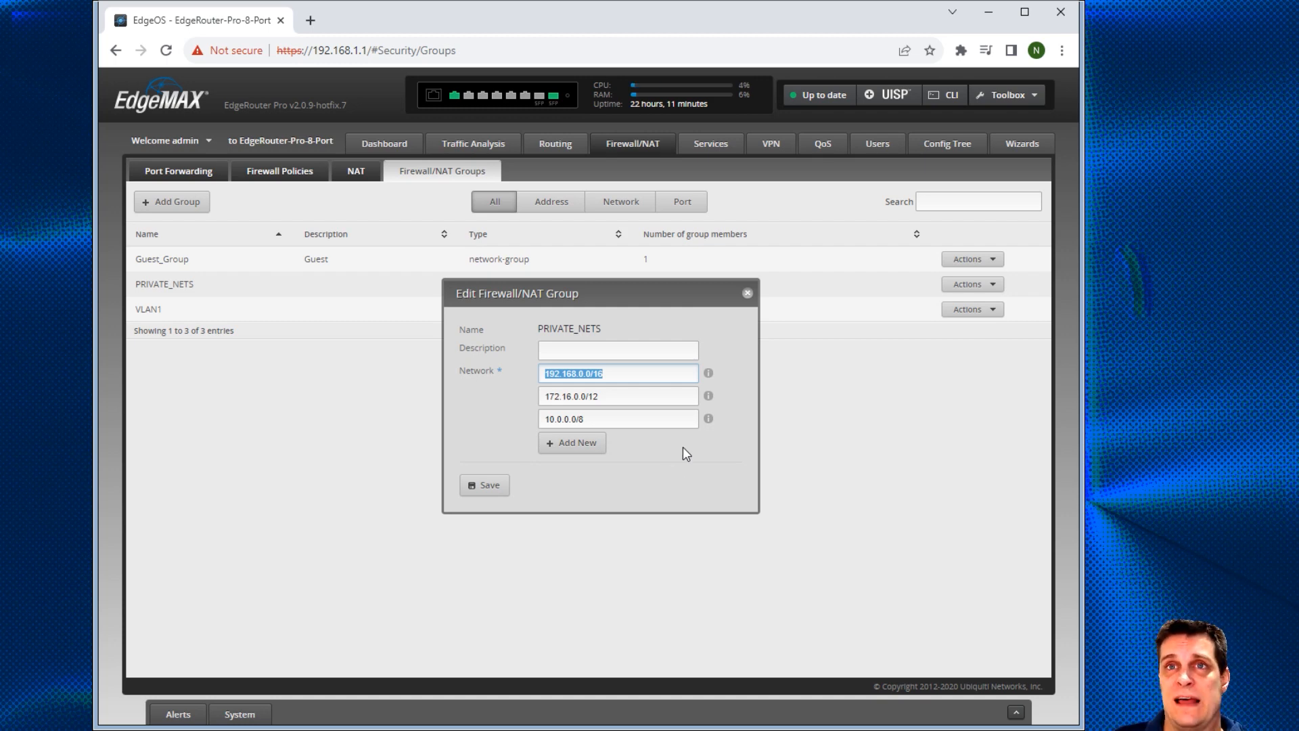
left_click(683, 447)
left_click(748, 295)
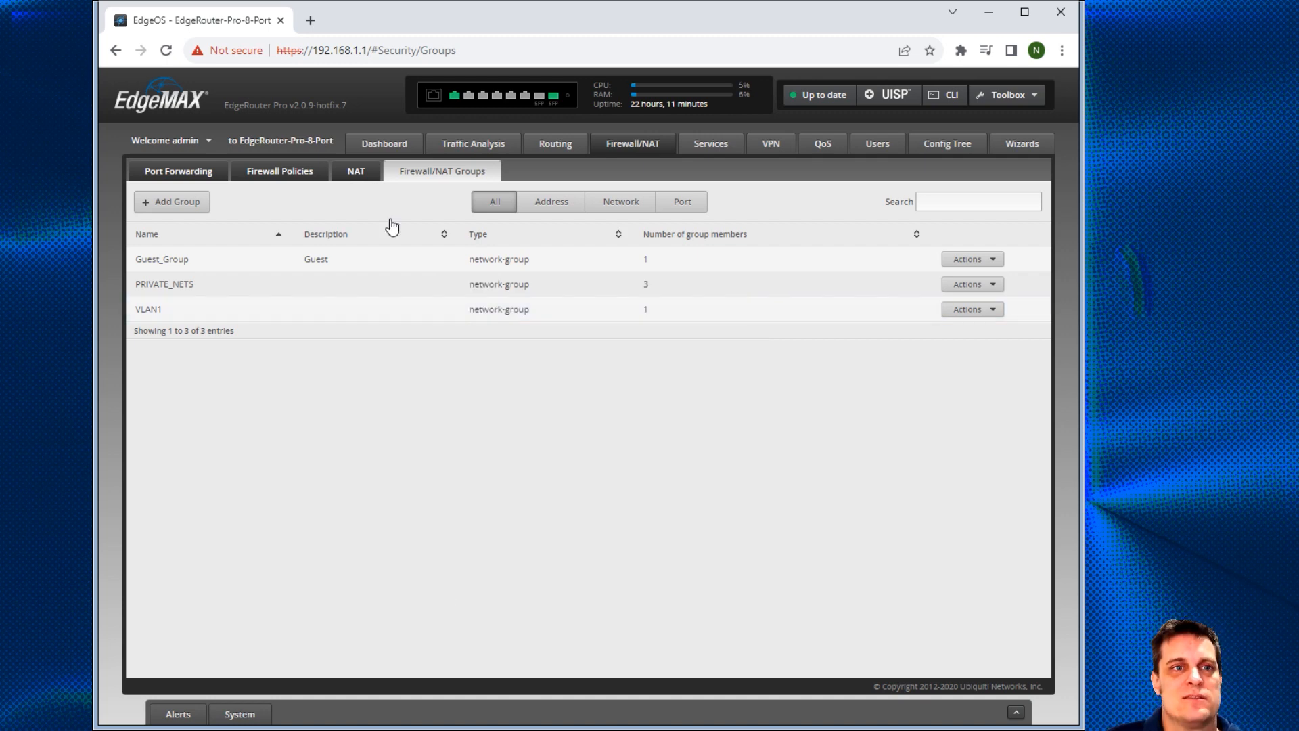
Step: Review the rule list of the GUEST_IN firewall ruleset and close it without changes
left_click(284, 178)
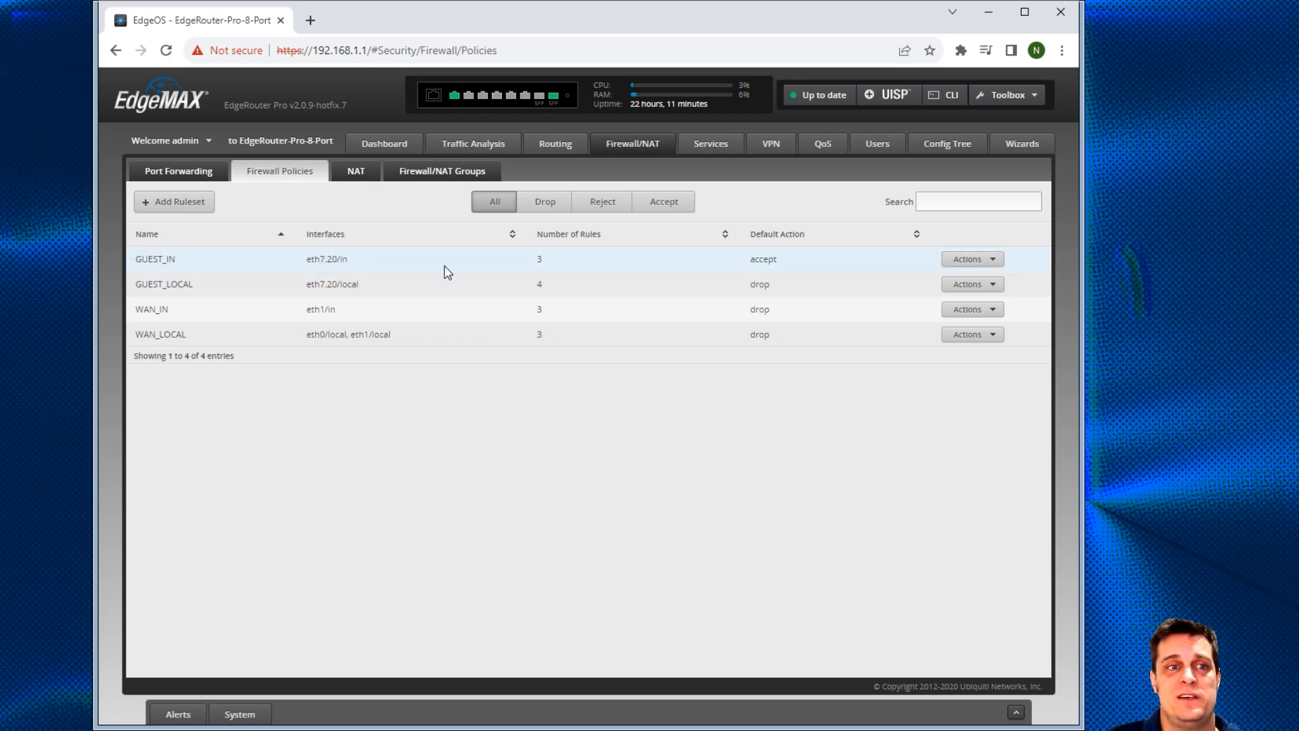
left_click(992, 261)
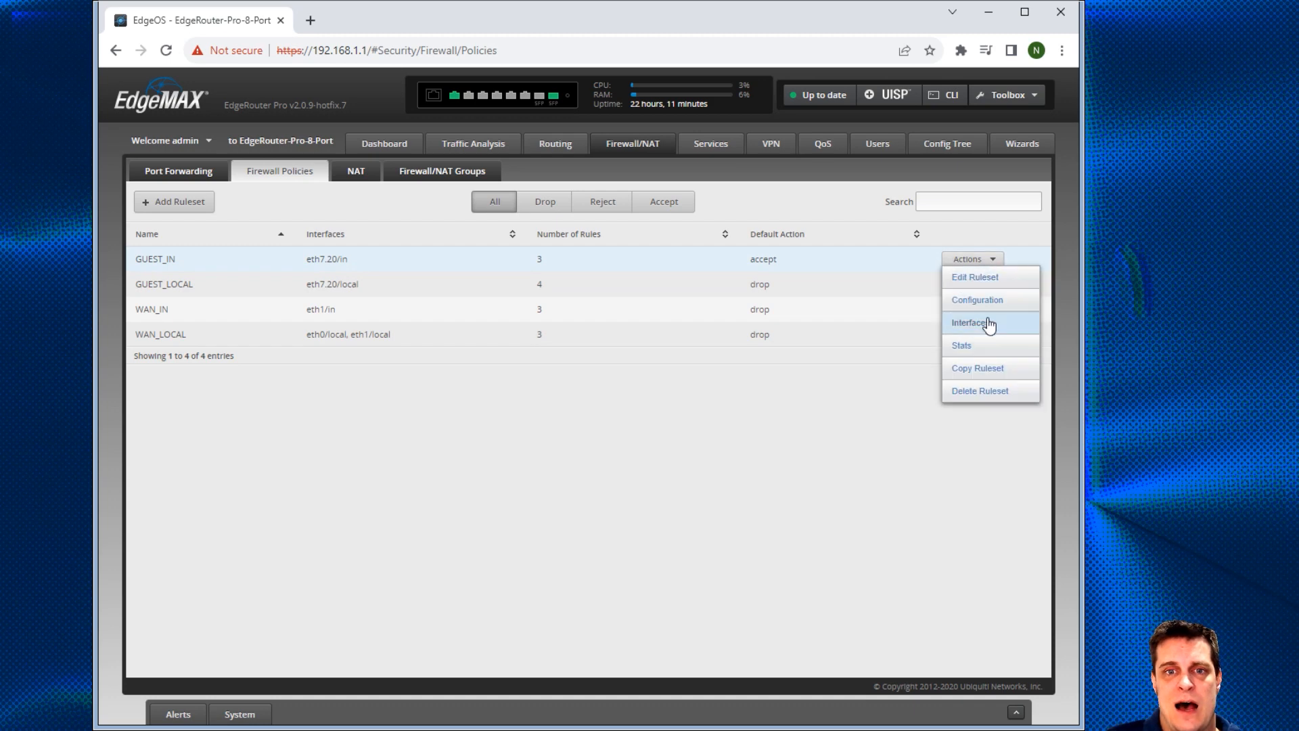
left_click(982, 274)
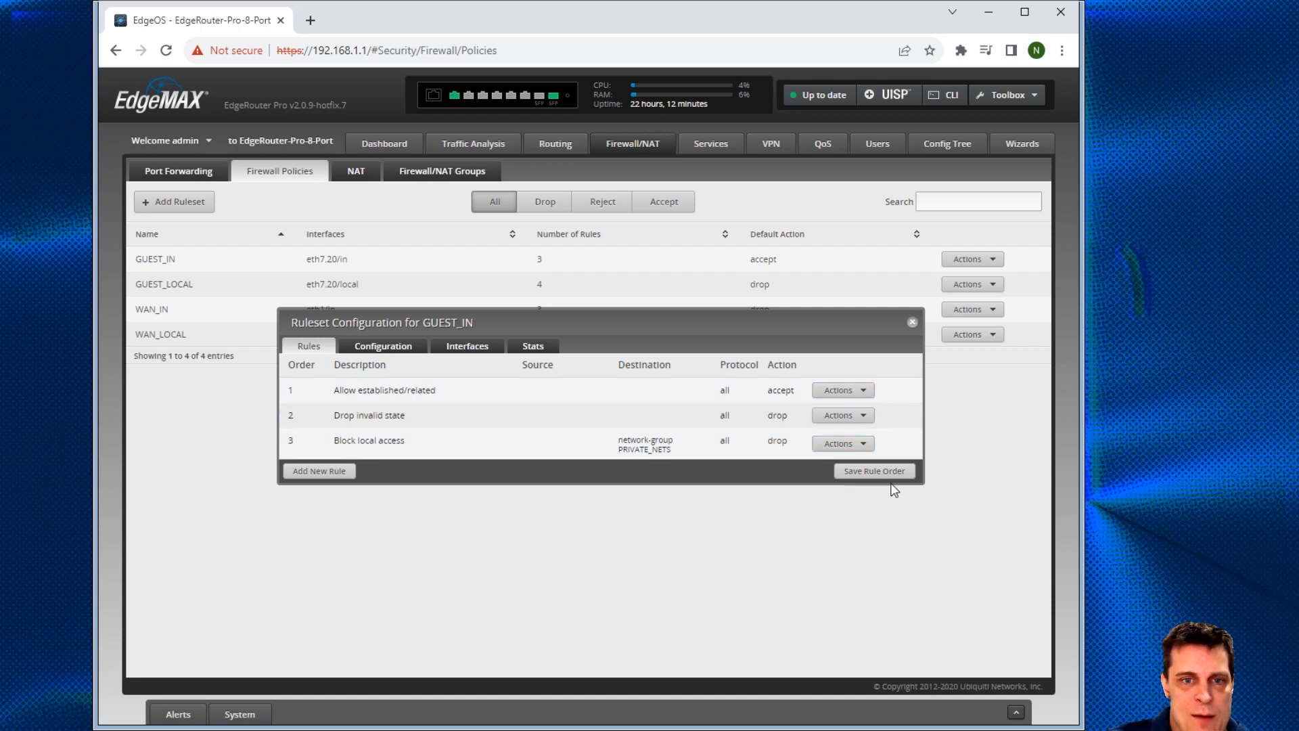
left_click(913, 324)
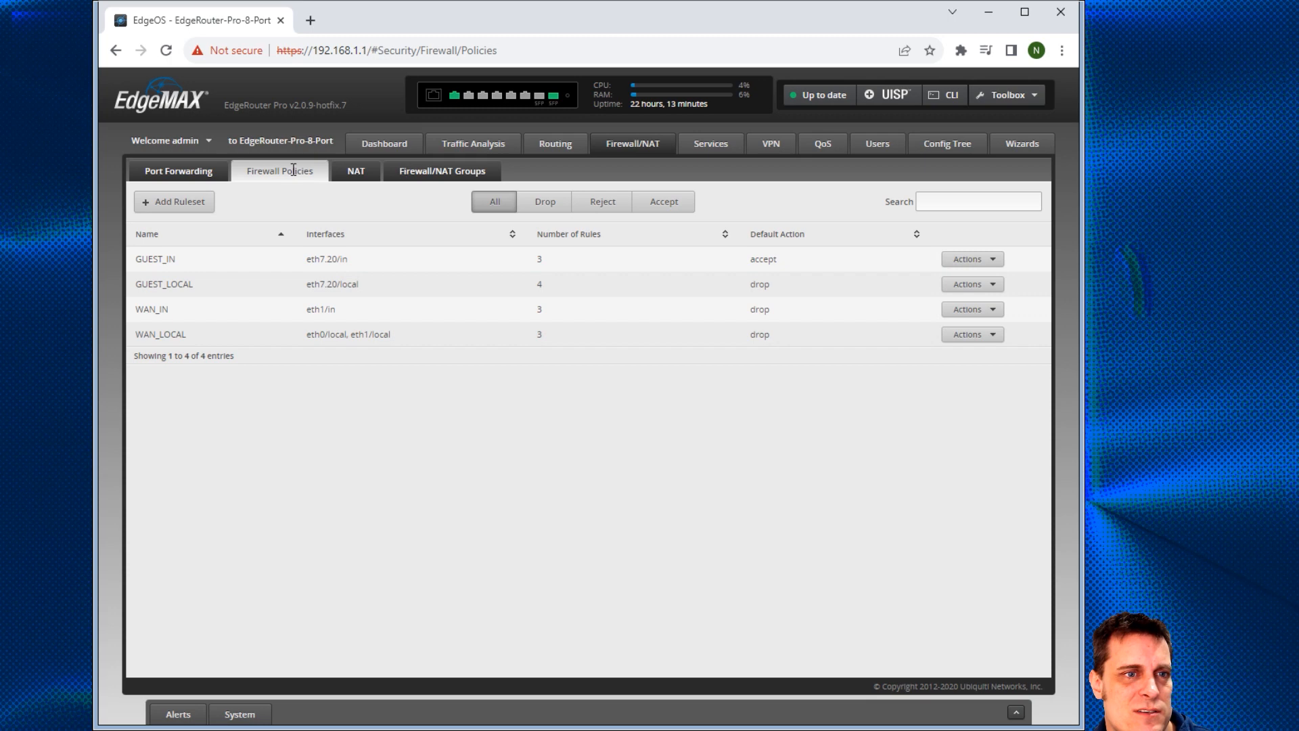
Step: Inspect the network range in the VLAN1 firewall group, try clearing it, and close the group without saving
left_click(449, 173)
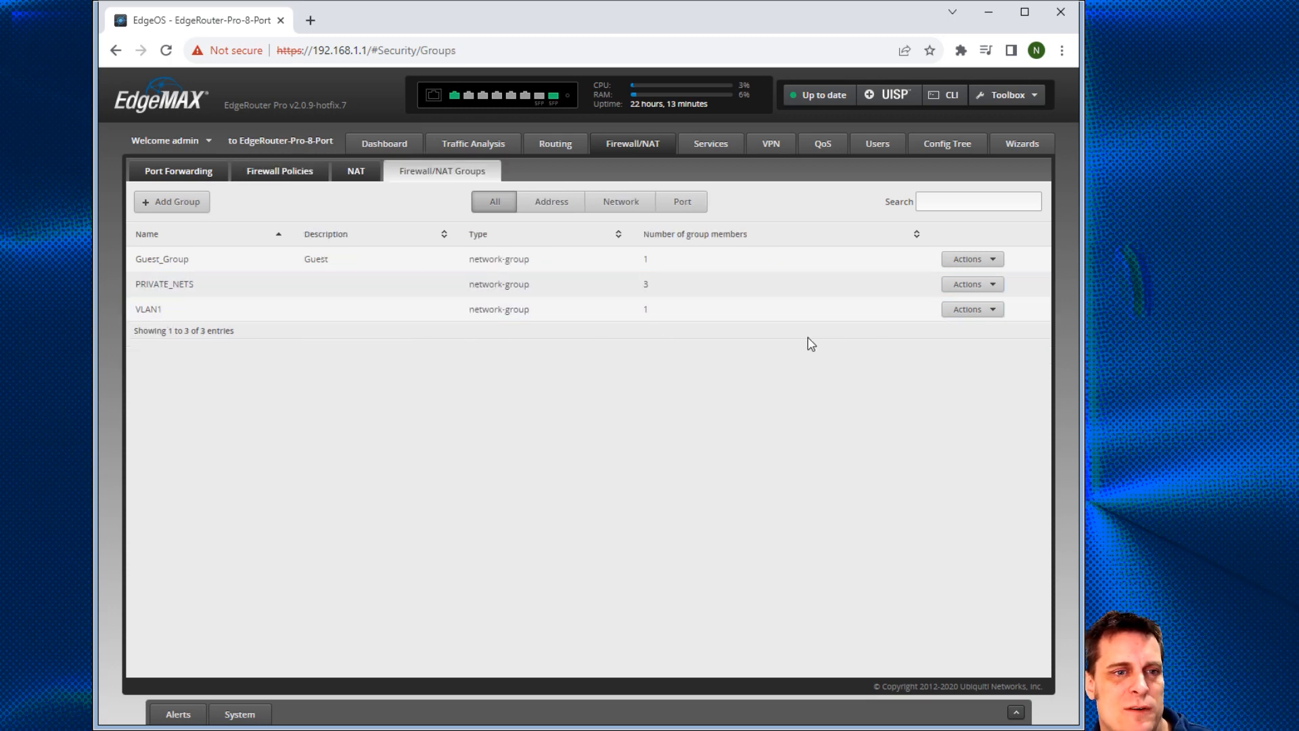
left_click(994, 310)
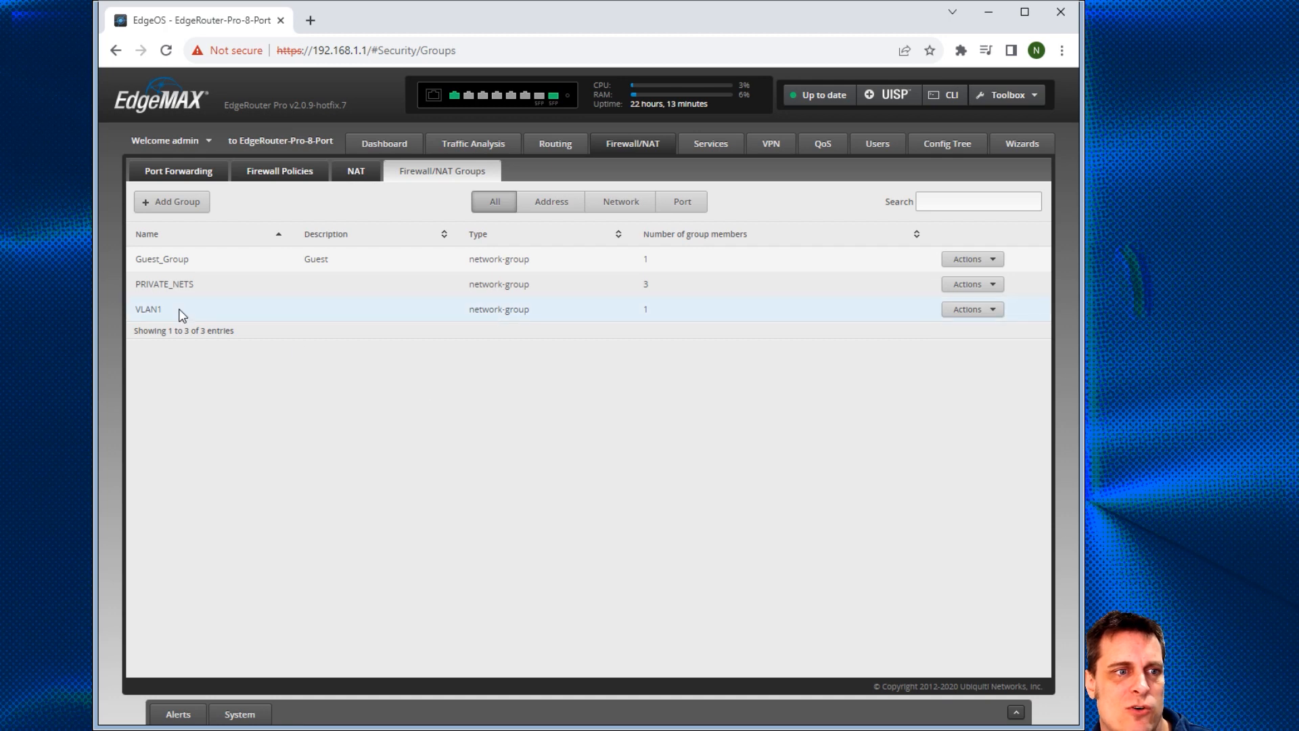
left_click_drag(140, 305, 135, 309)
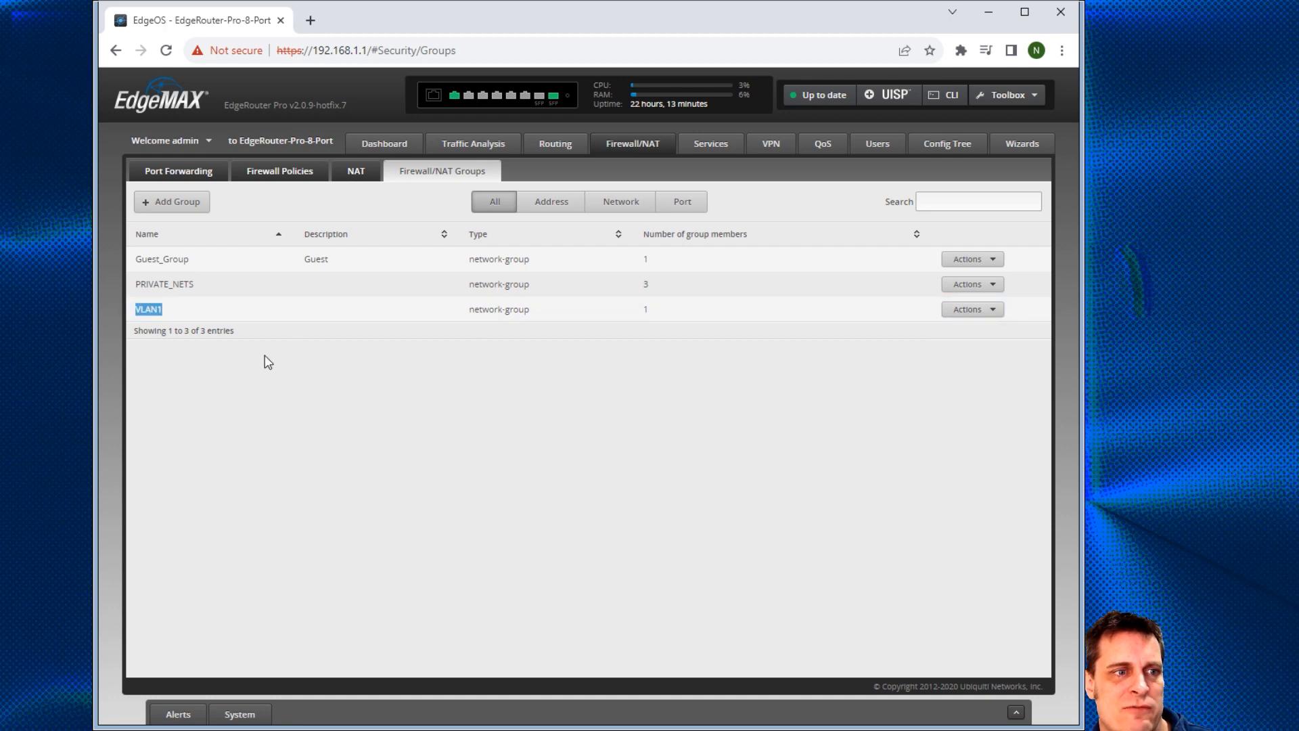
left_click(977, 309)
left_click(980, 327)
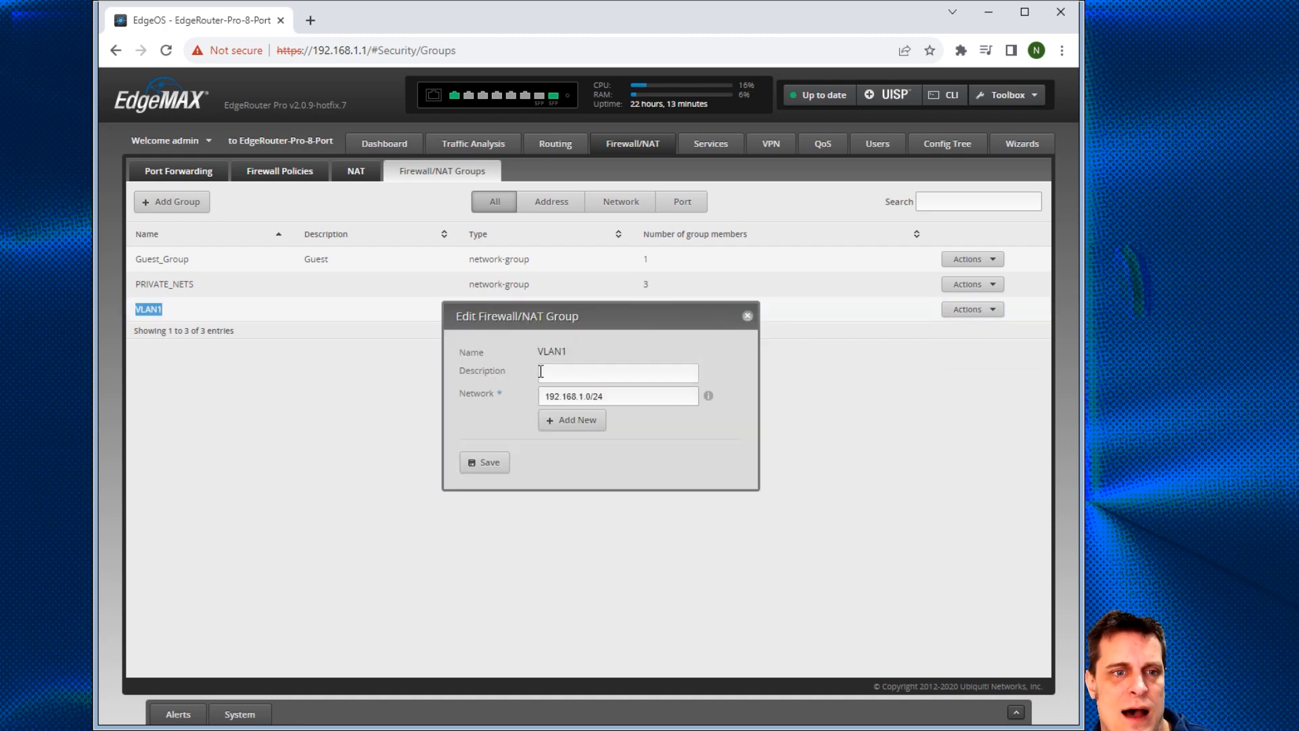
left_click_drag(625, 395, 509, 397)
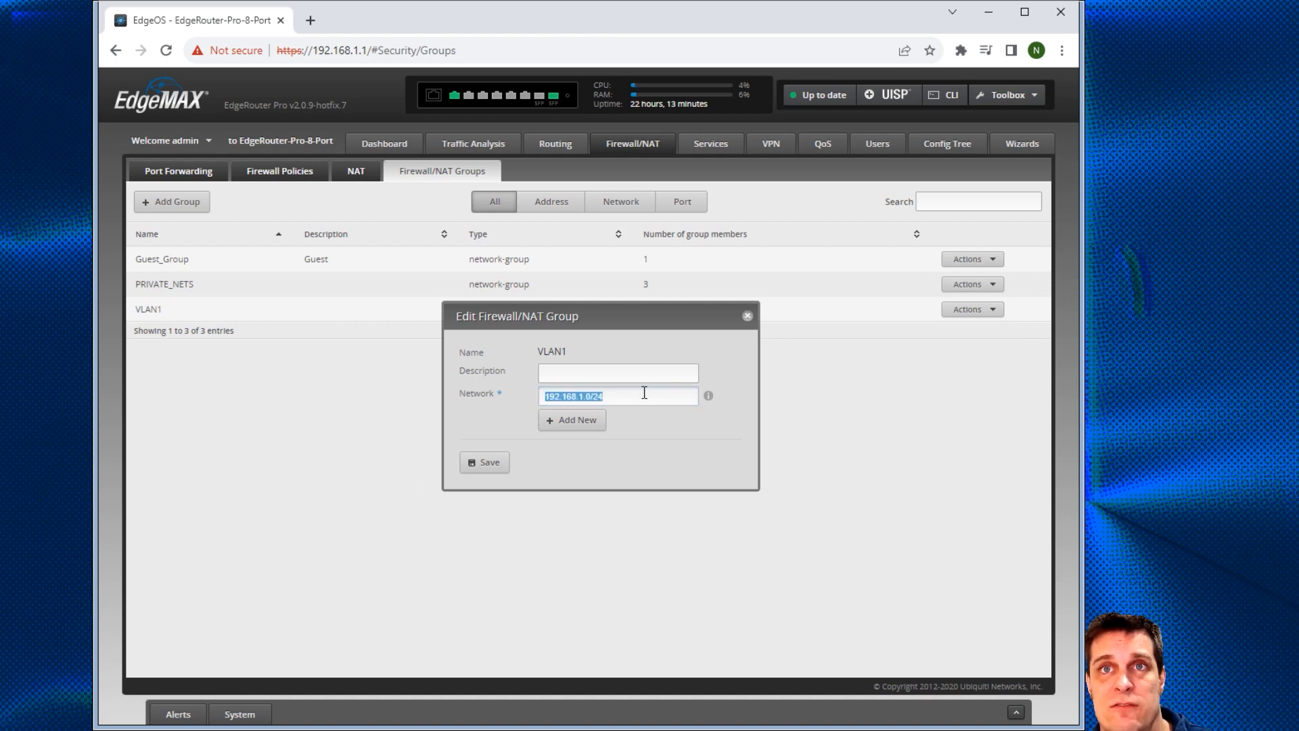
key("BackSpace")
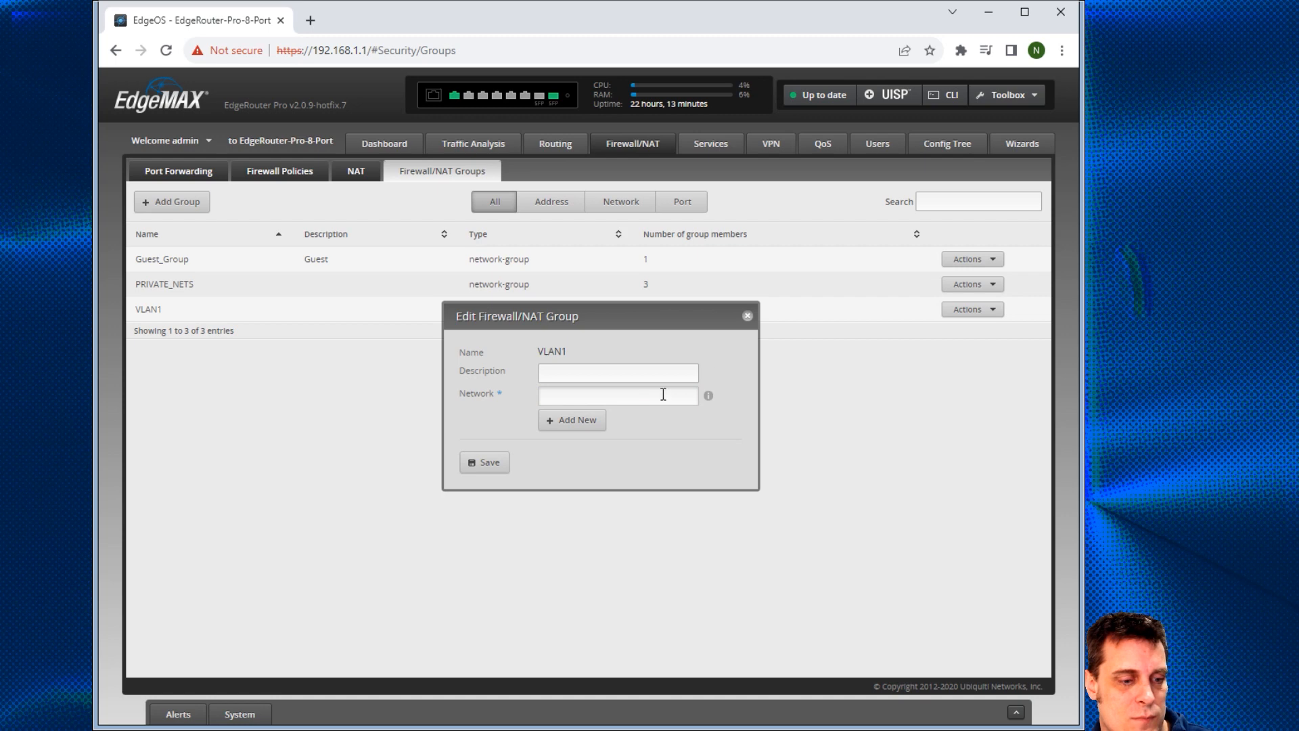
left_click(747, 316)
Step: Inspect the network range in the Guest_Group firewall group and close it without saving
left_click(972, 260)
left_click(977, 279)
left_click_drag(641, 394, 510, 404)
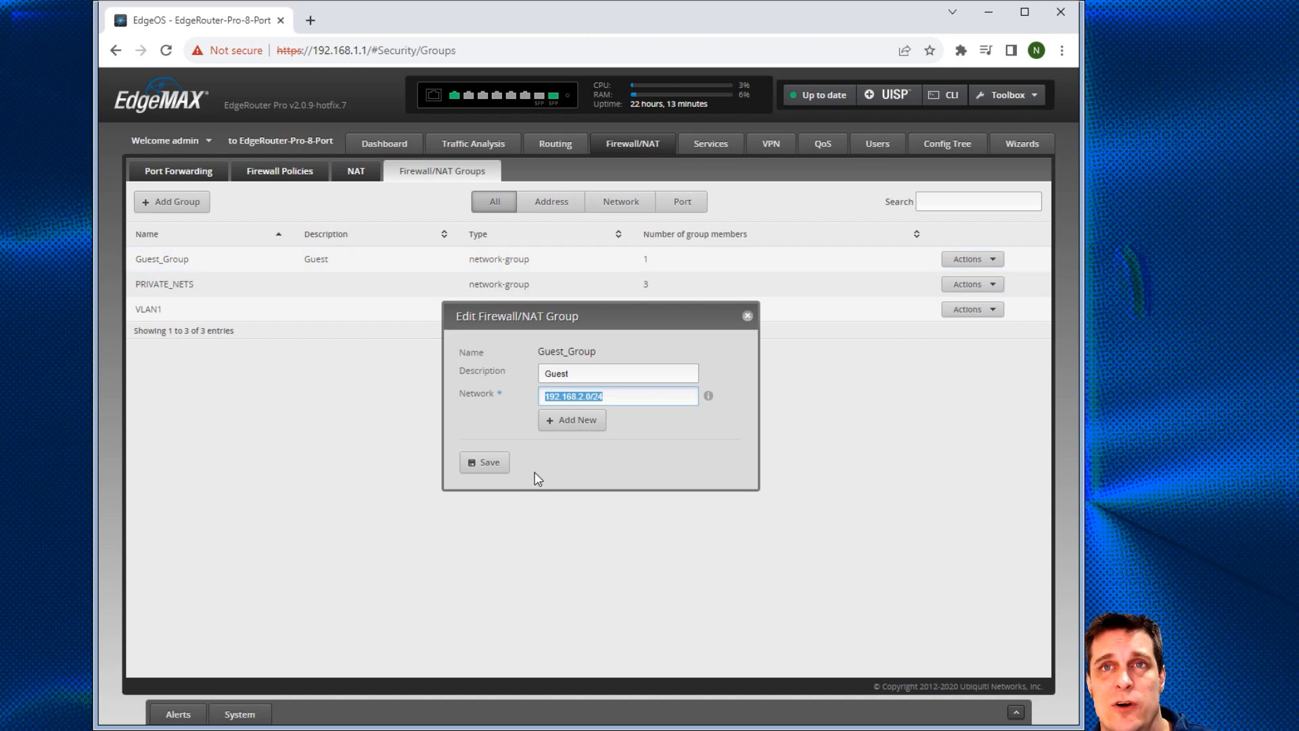
left_click(747, 317)
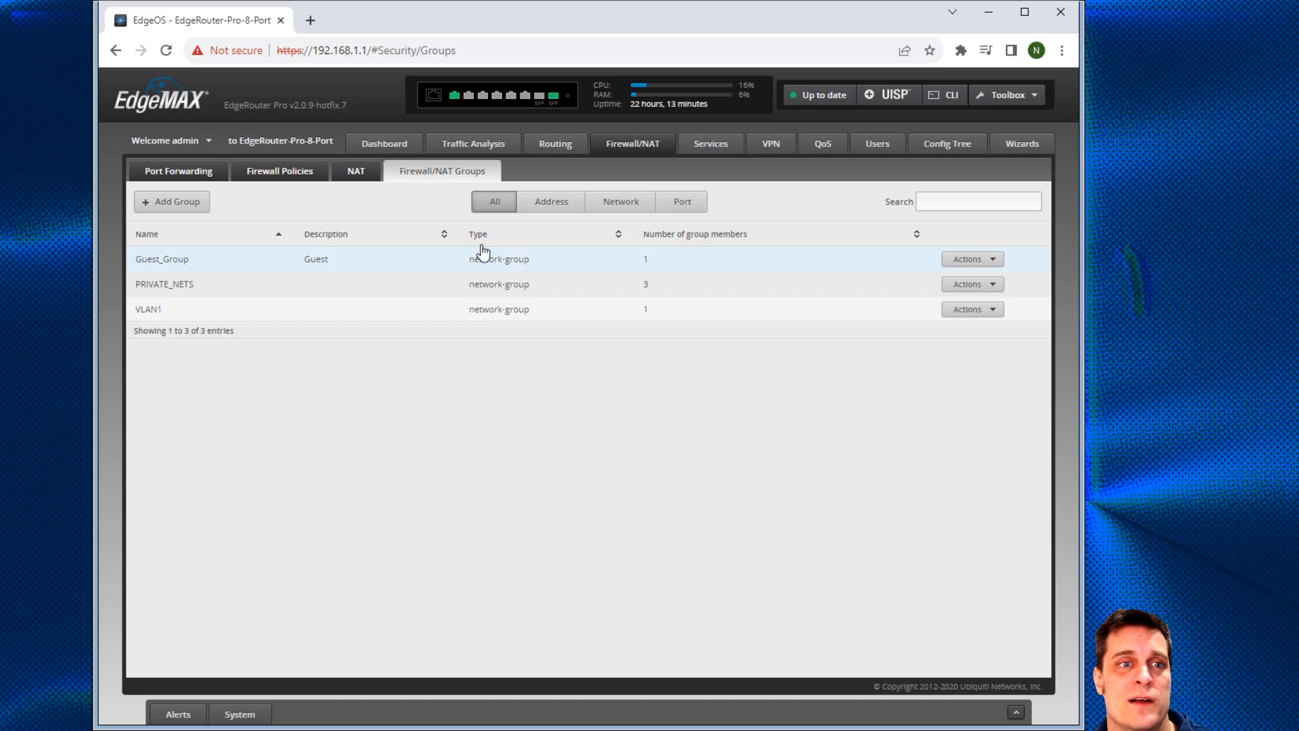
Step: Create and save a firewall ruleset named IOT_LOCAL with the default action Drop
left_click(299, 177)
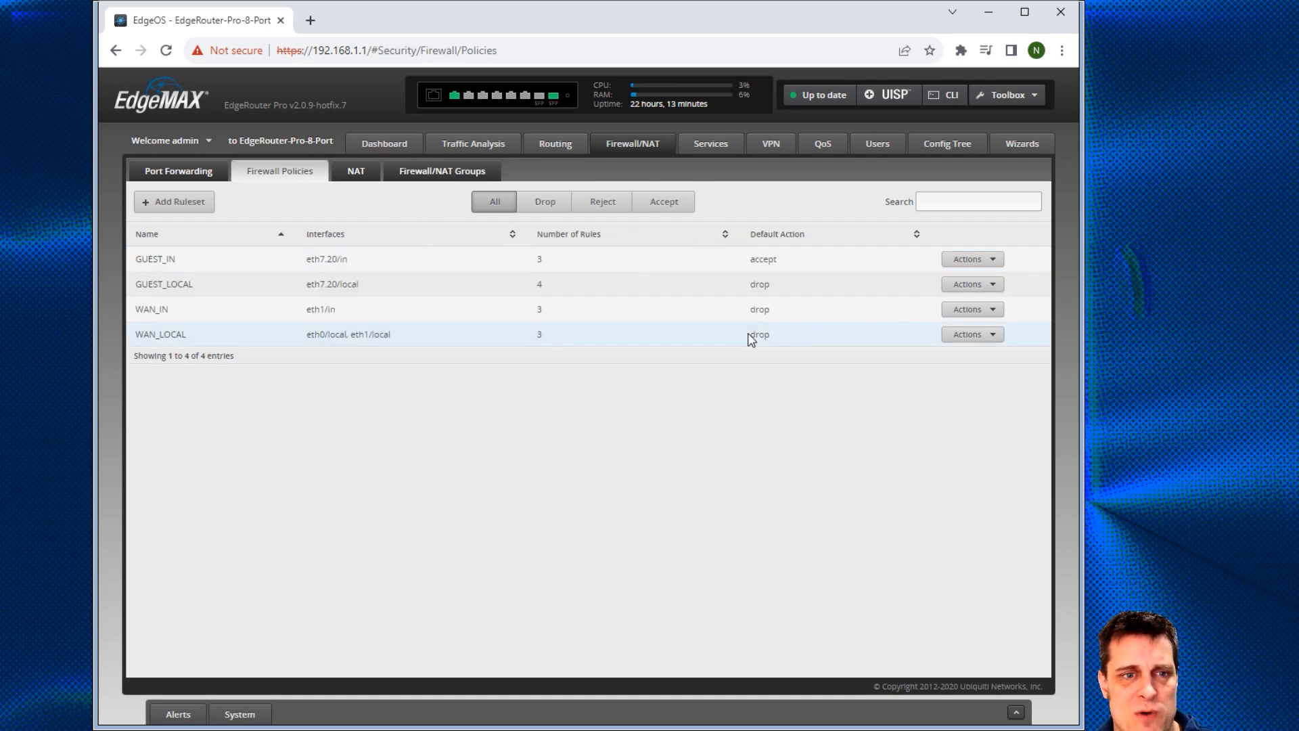
left_click_drag(186, 259, 119, 287)
left_click(190, 287)
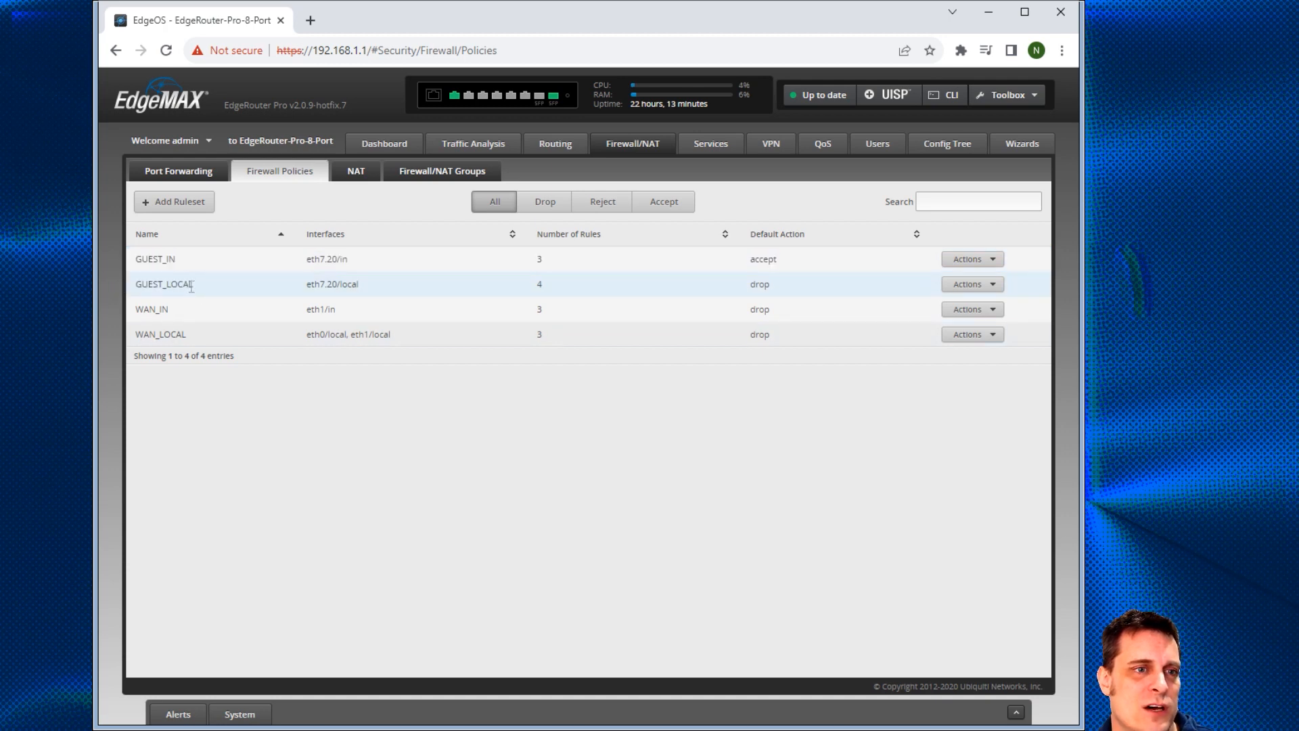
left_click(196, 202)
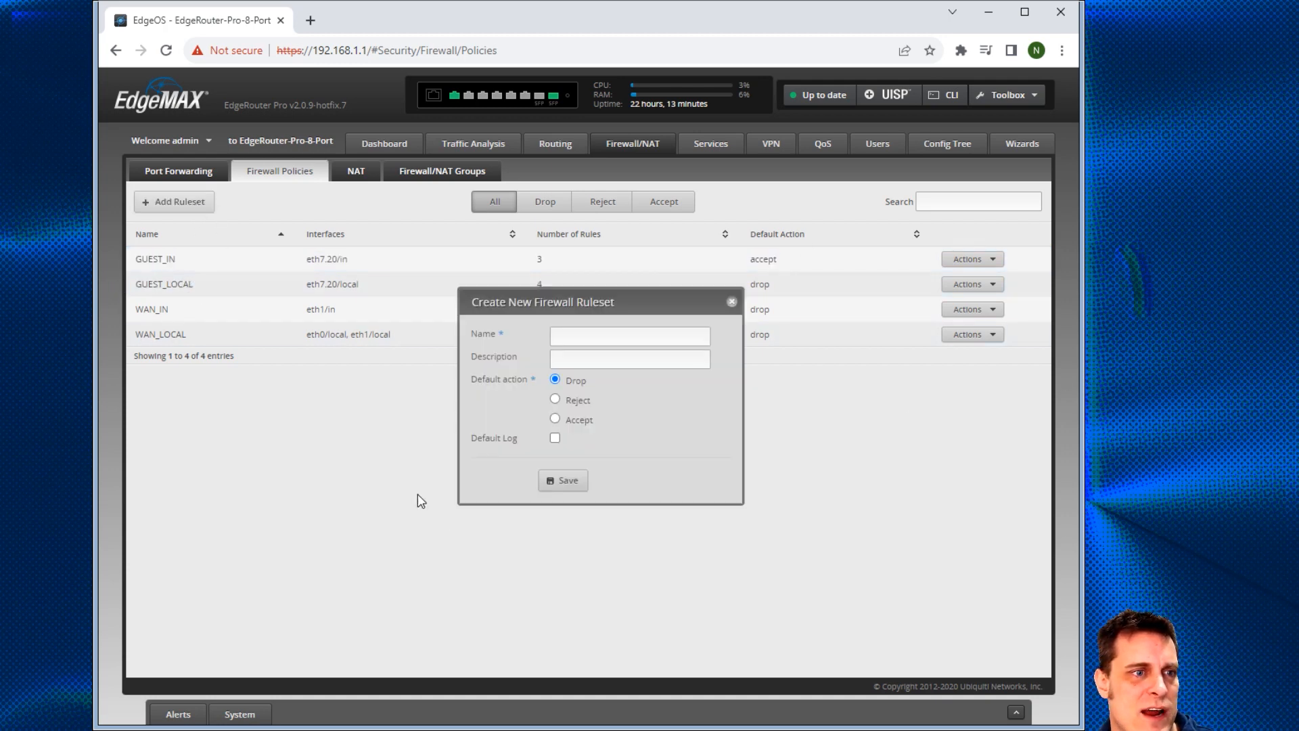
left_click(604, 342)
left_click(652, 363)
type("IOT")
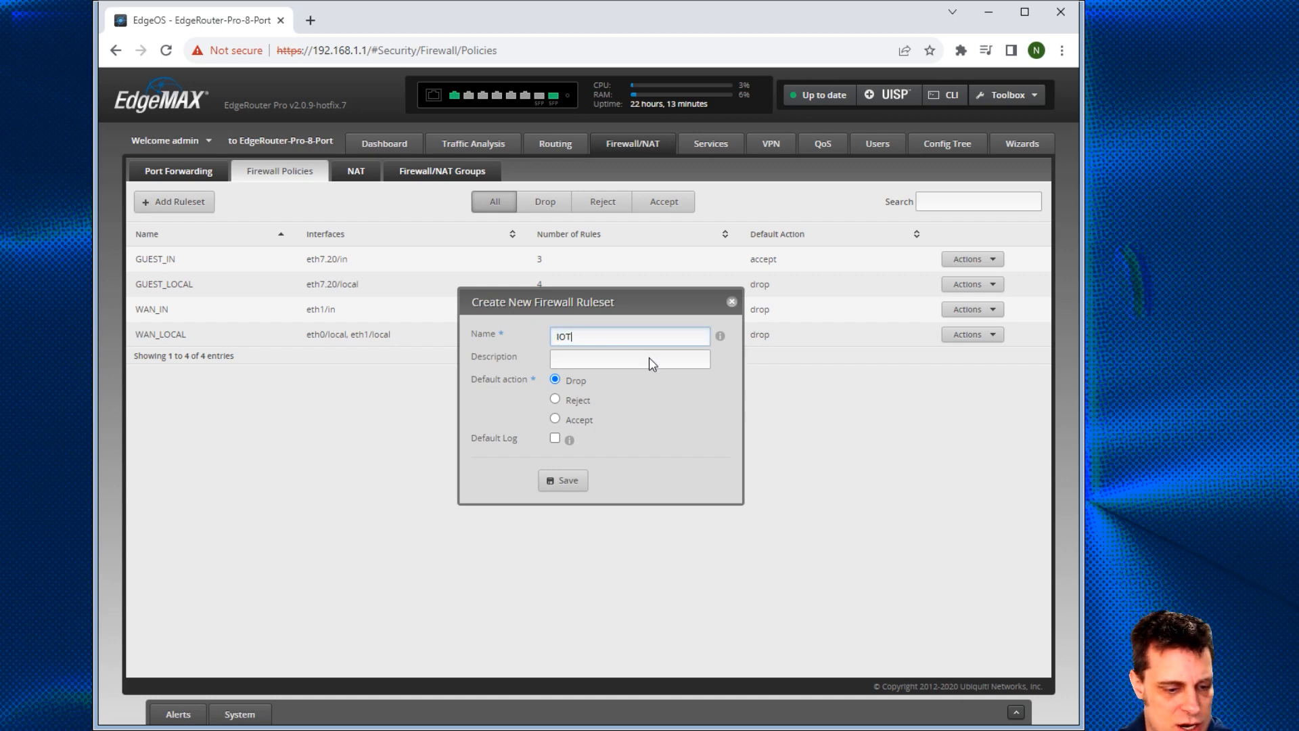
type("_LO")
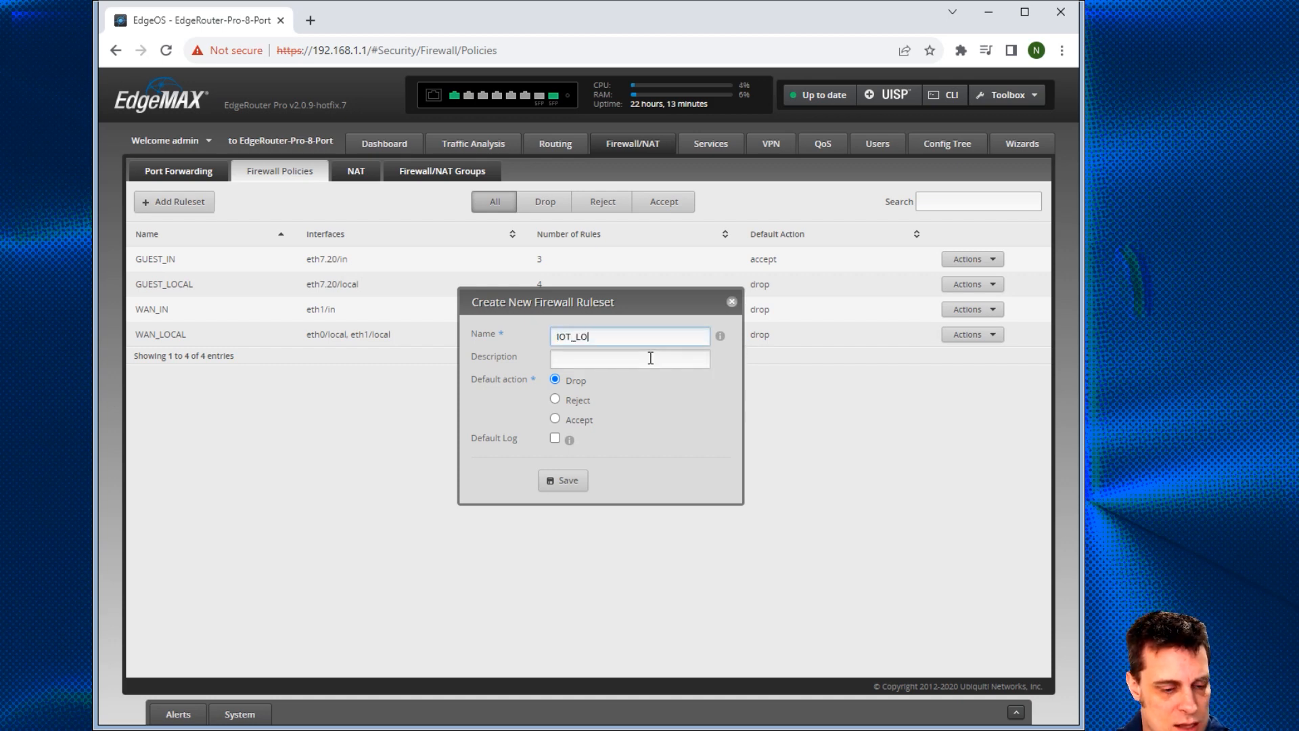
type("CAL")
left_click(650, 358)
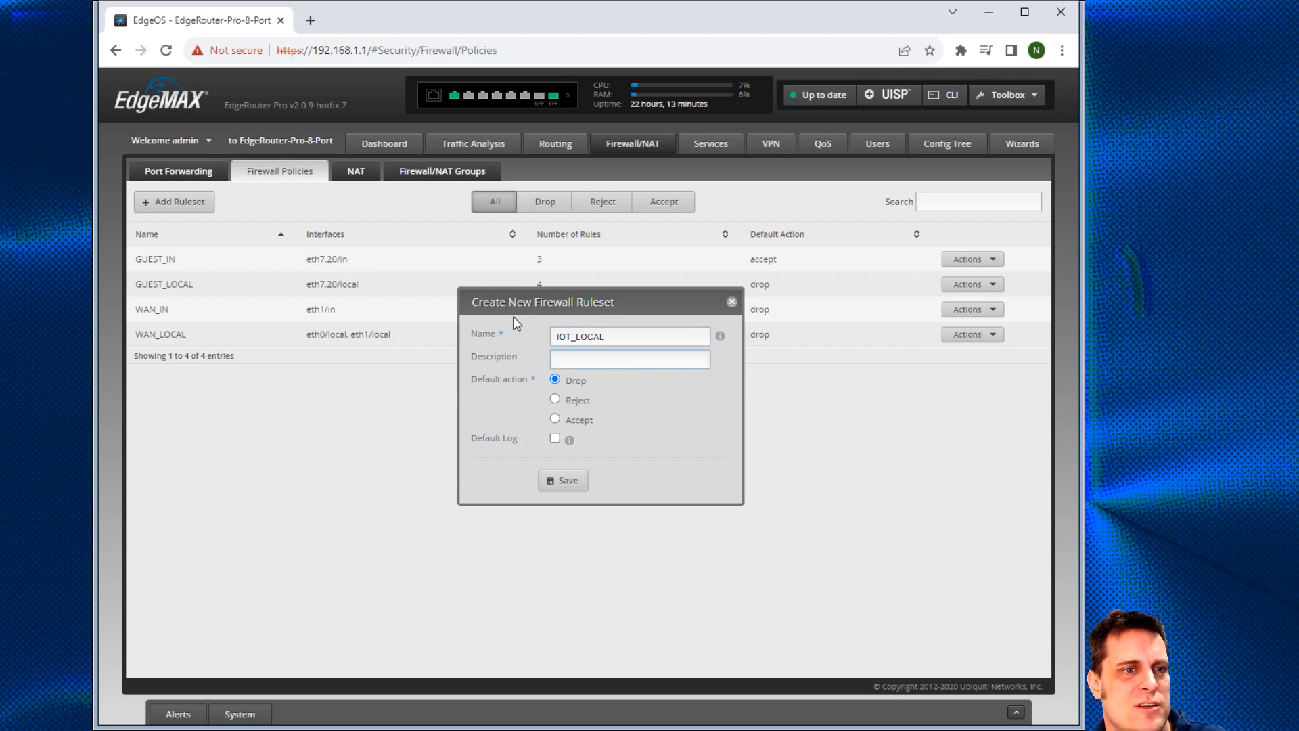
left_click_drag(508, 302, 493, 373)
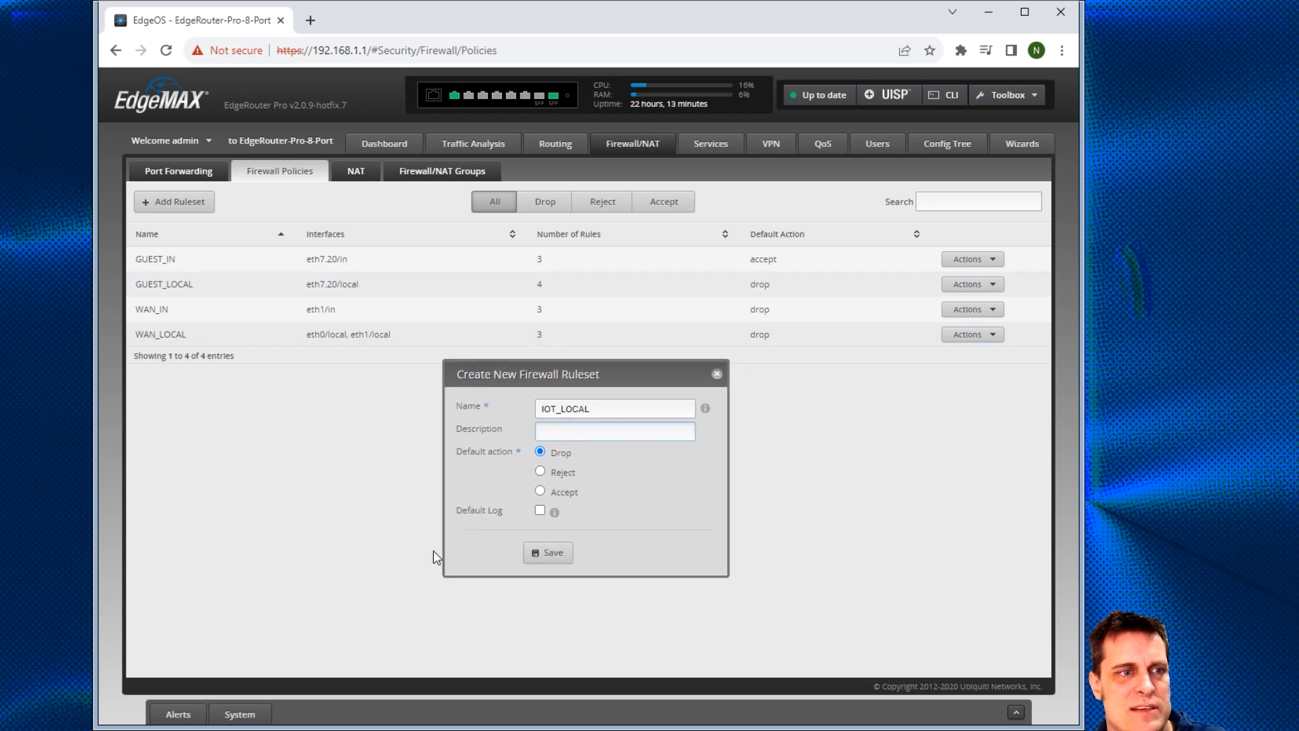
left_click(540, 452)
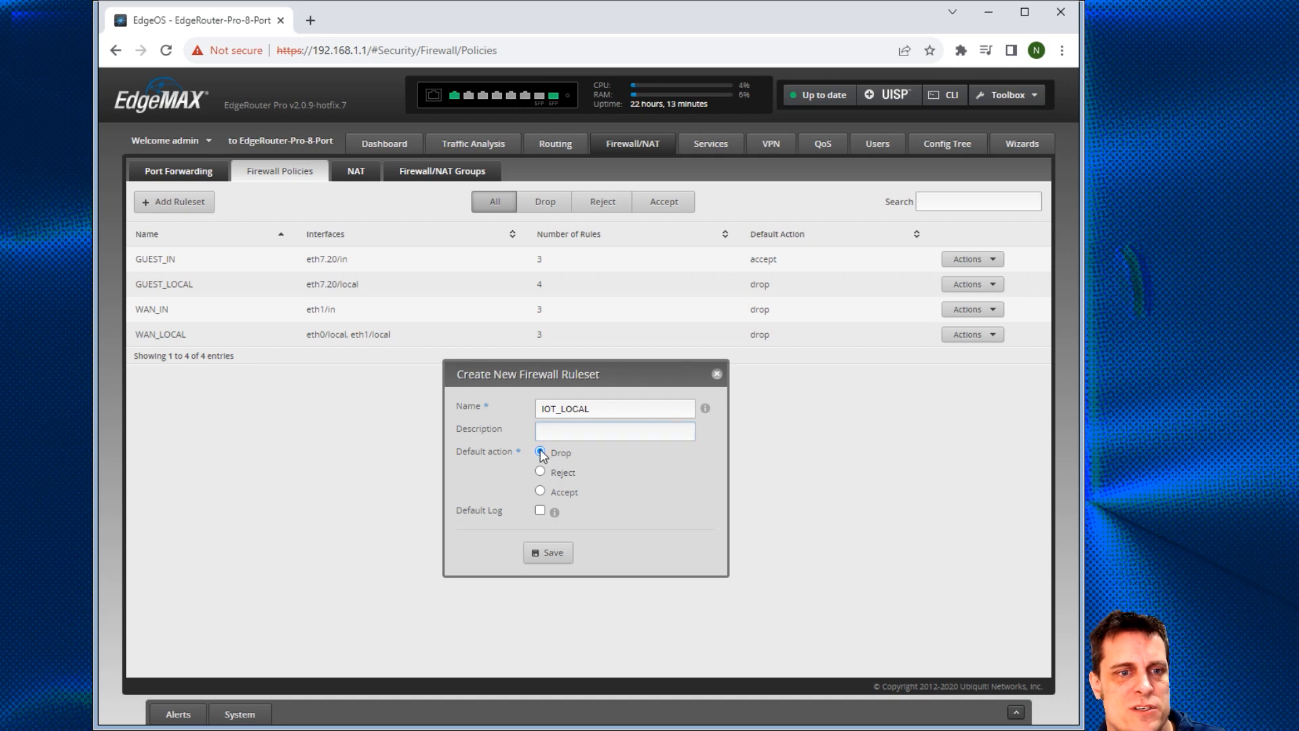
left_click(545, 553)
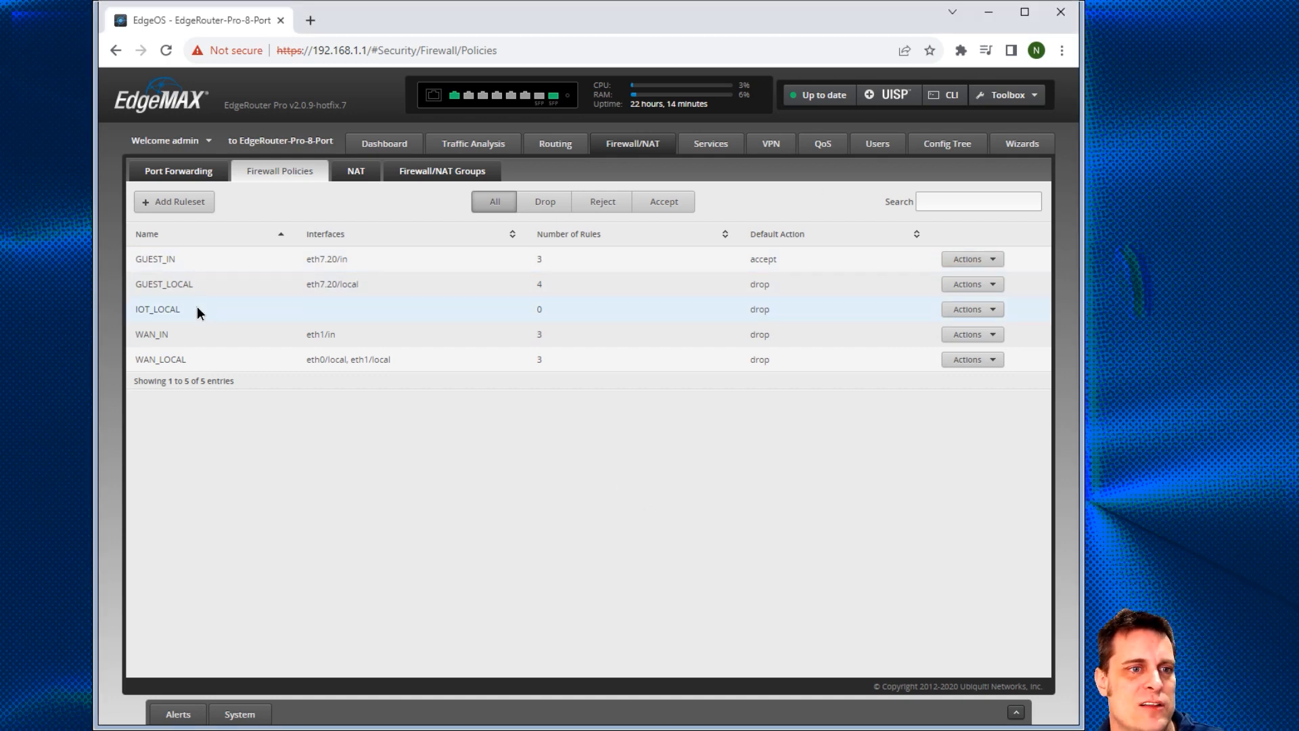
Step: Assign the IOT_LOCAL ruleset to interface eth7.30 in the local direction, save it, and check its default action
left_click(972, 309)
left_click(980, 329)
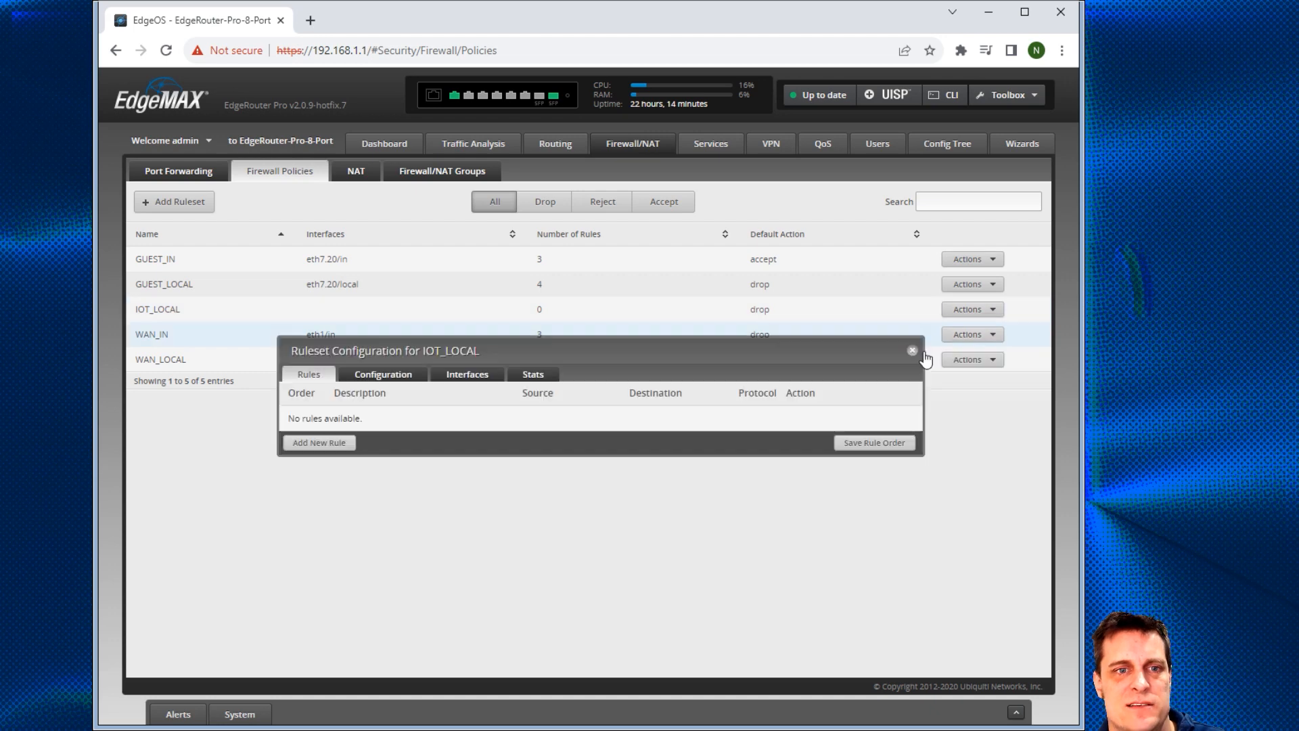
left_click(466, 367)
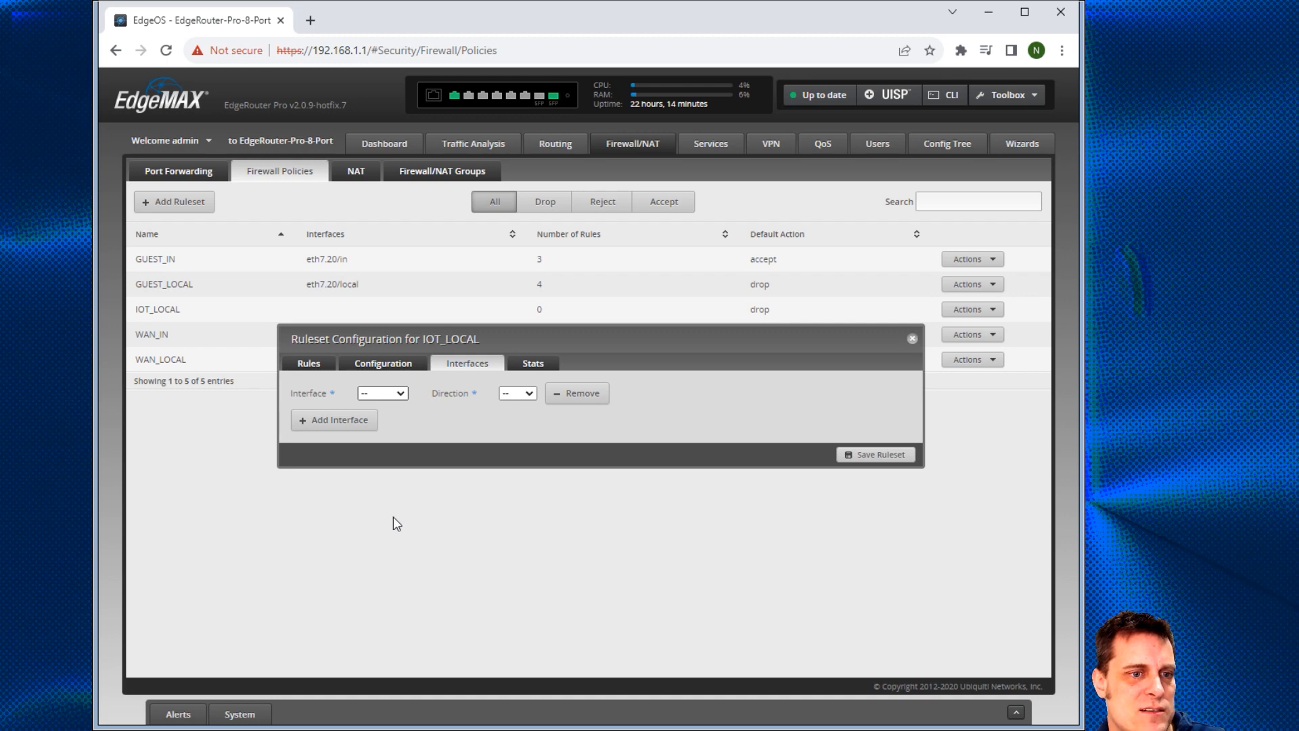
left_click(386, 534)
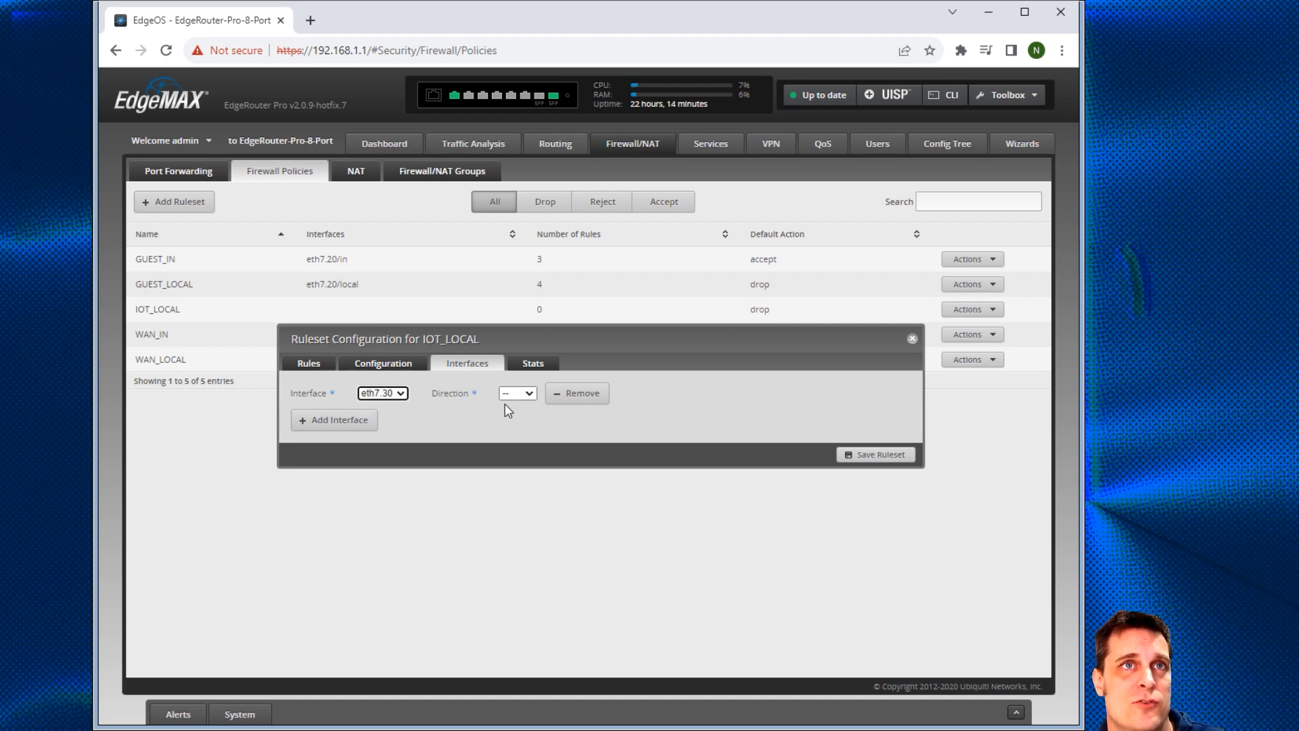
left_click(528, 394)
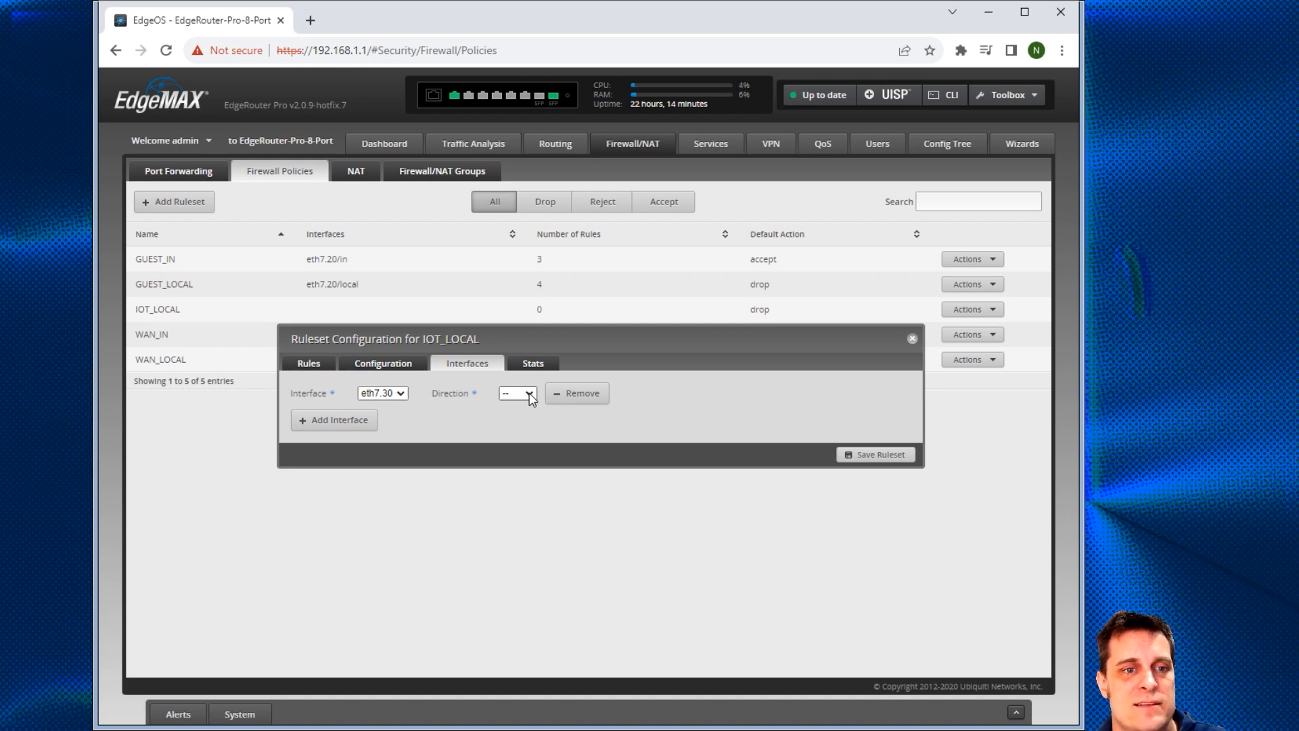
left_click(518, 443)
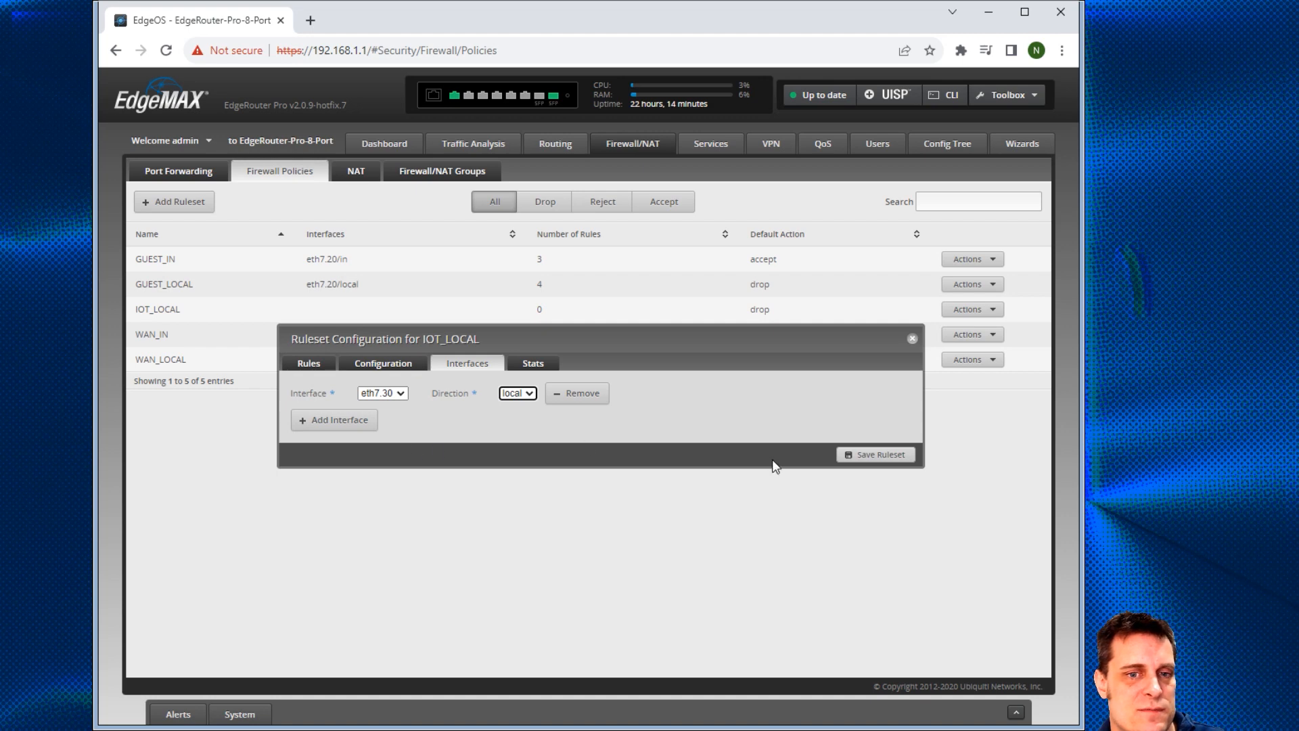
left_click(839, 457)
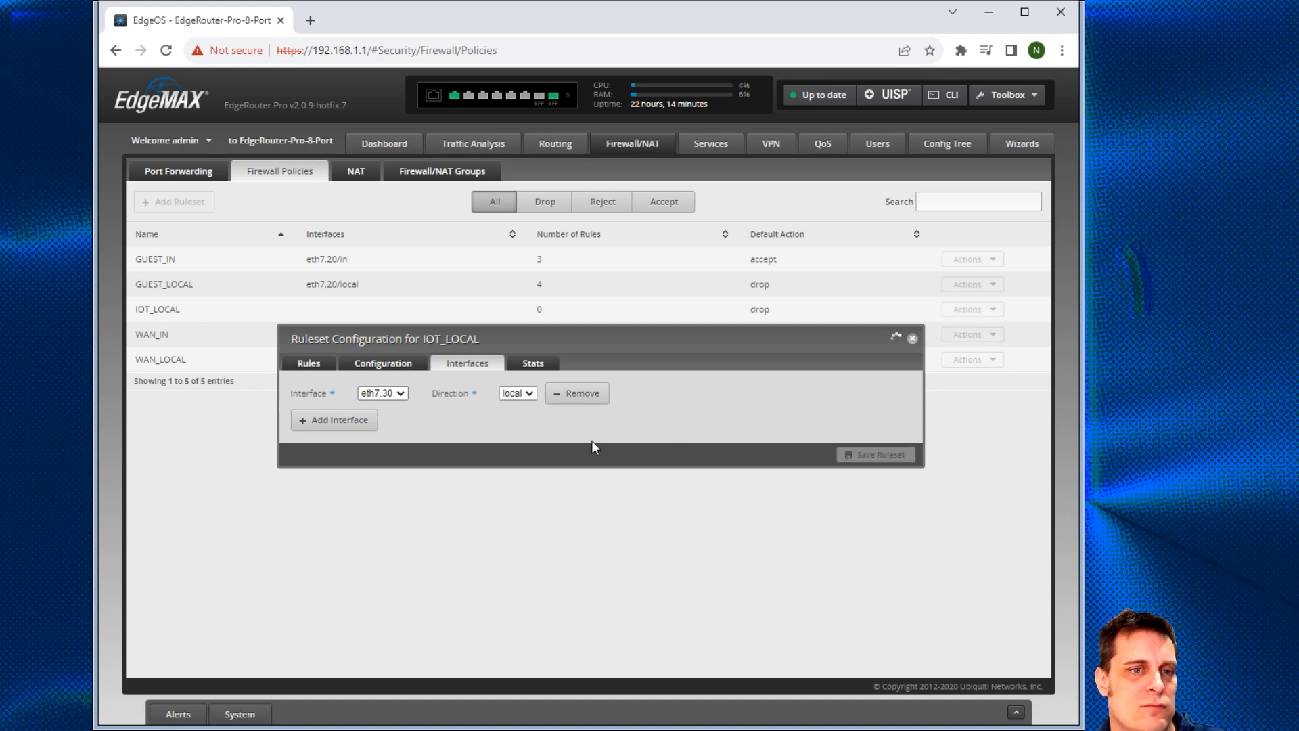
left_click(392, 365)
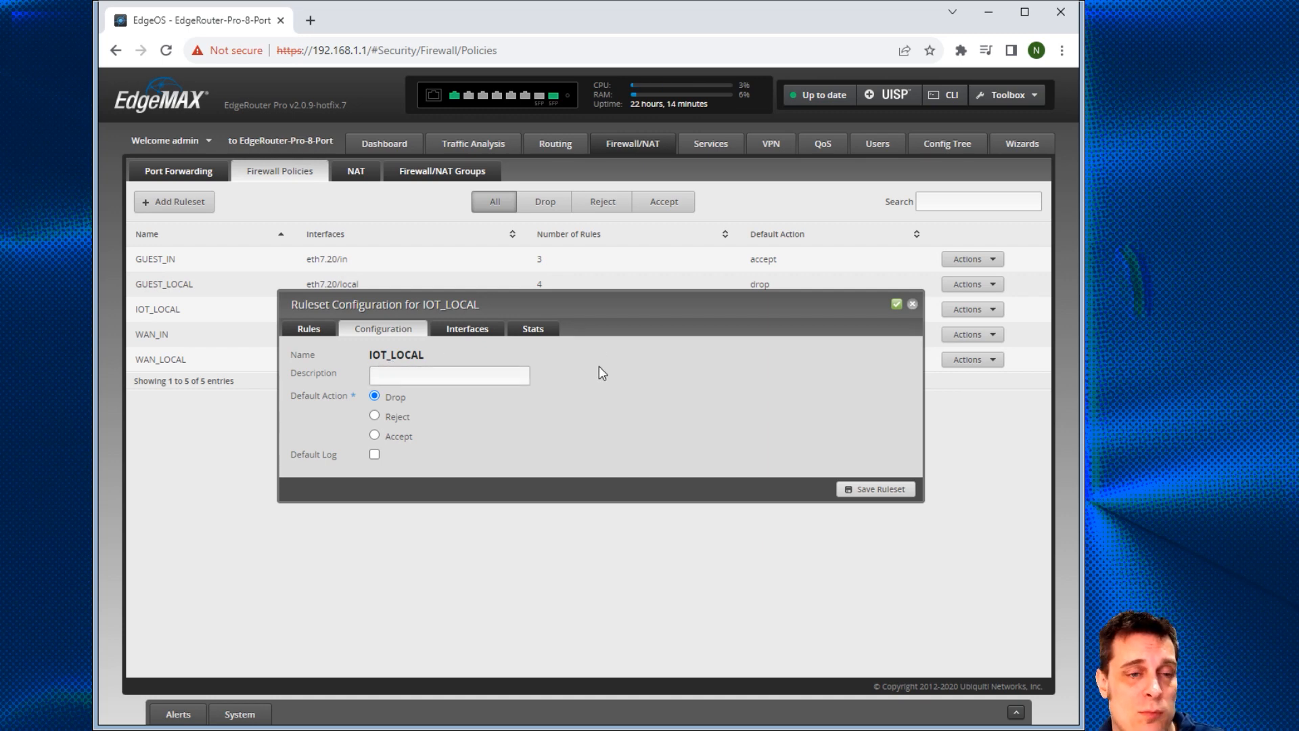
Step: Add a rule to IOT_LOCAL with the Accept action for all protocols, matching the Established and Related states
left_click(323, 331)
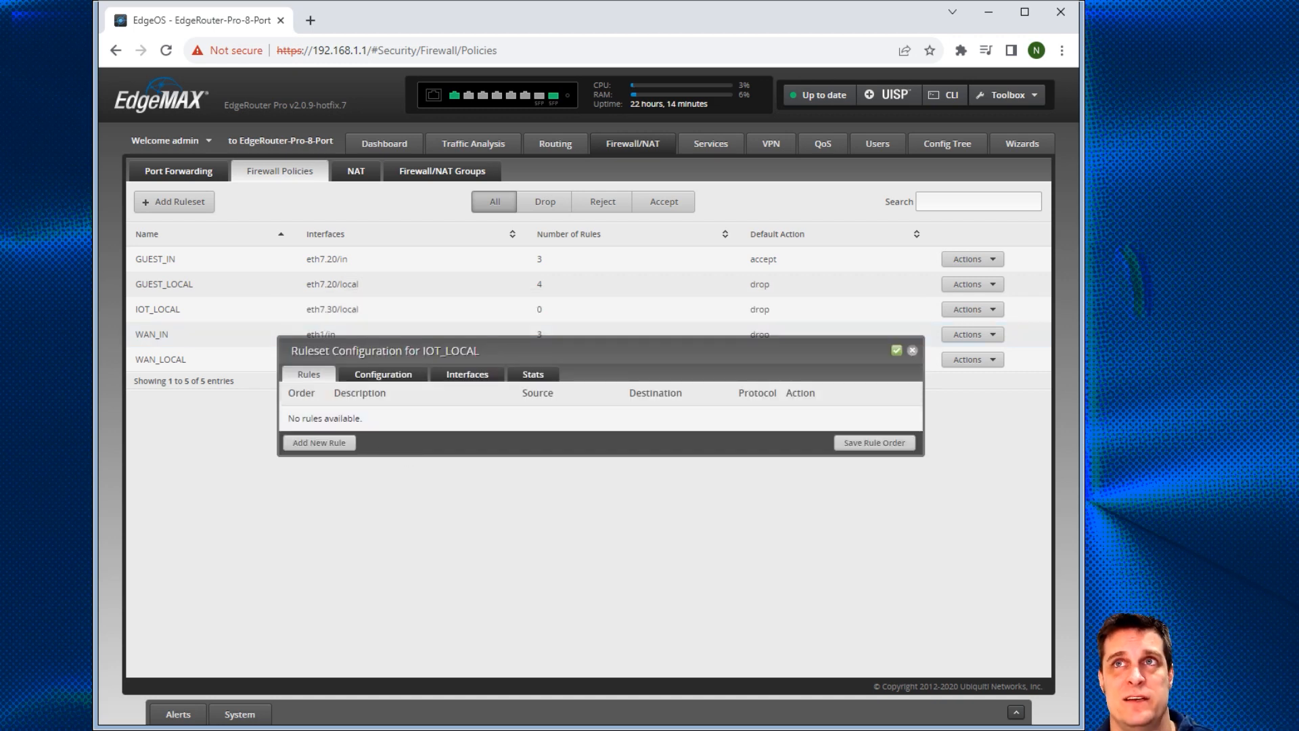
left_click(310, 446)
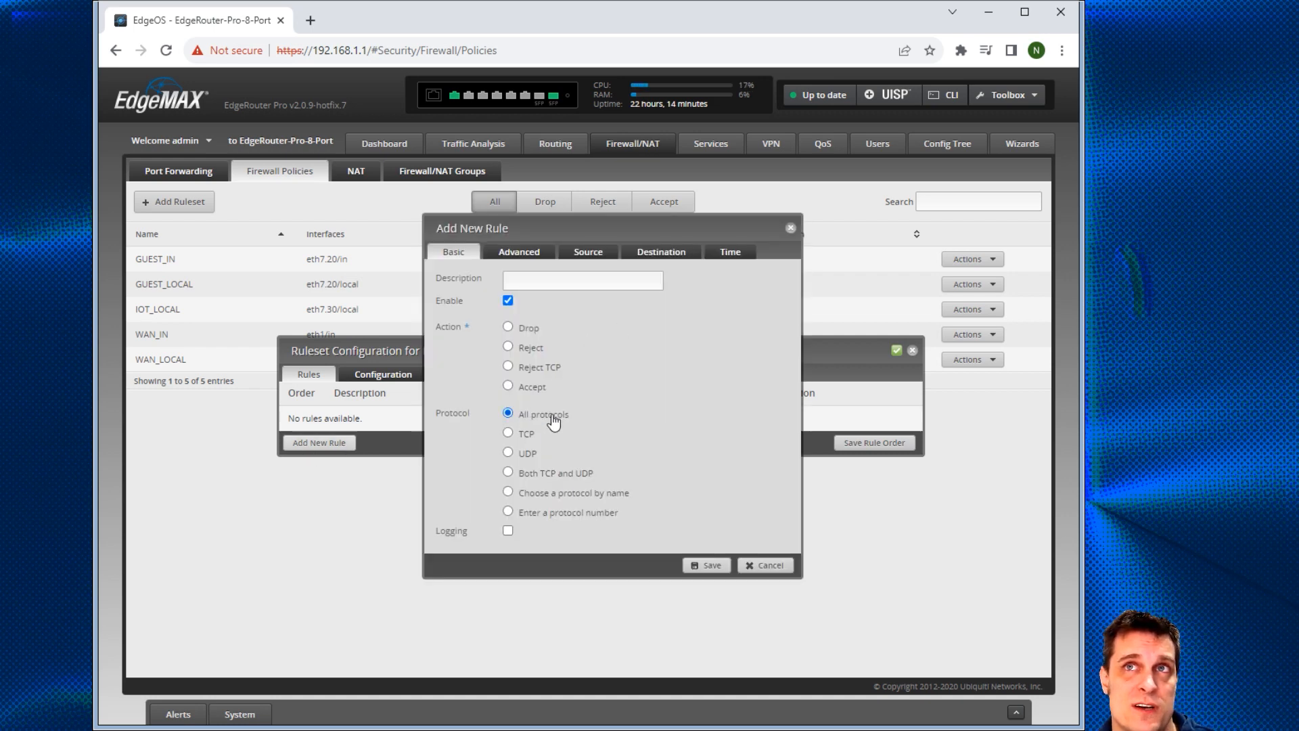
left_click(508, 386)
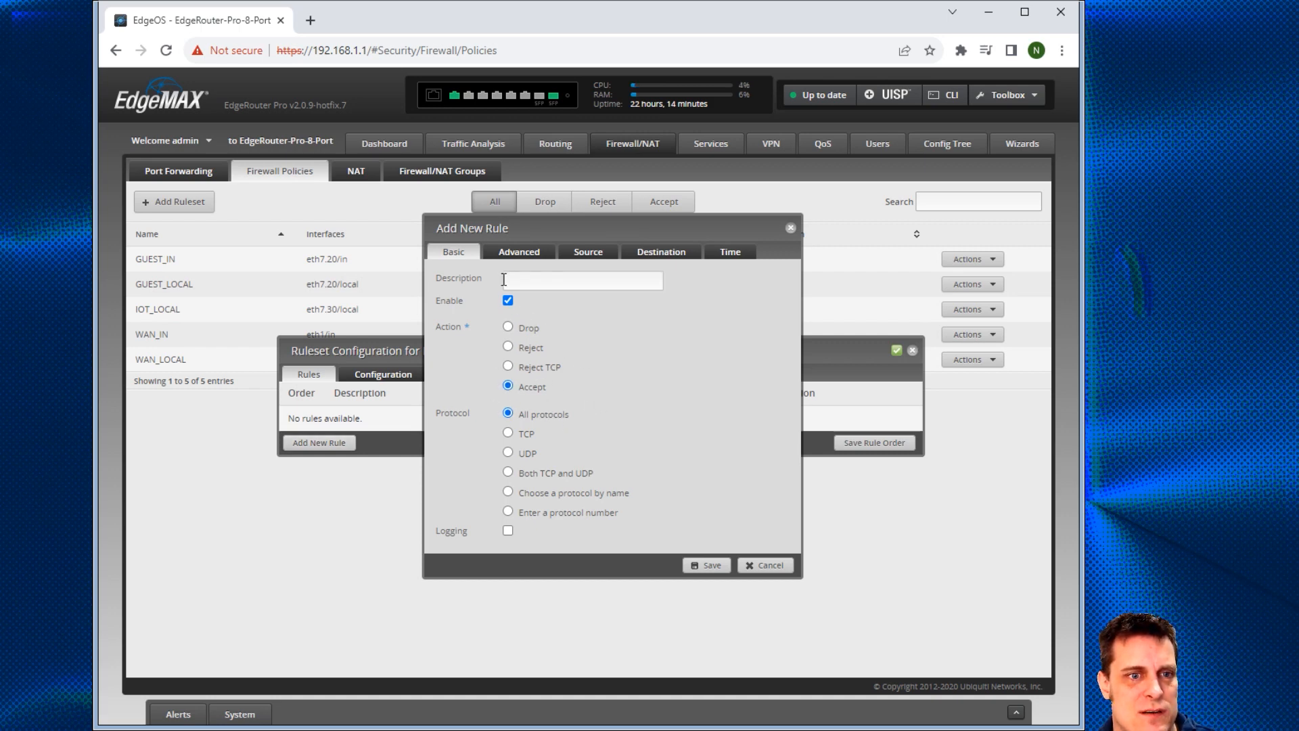
left_click(519, 251)
left_click(508, 272)
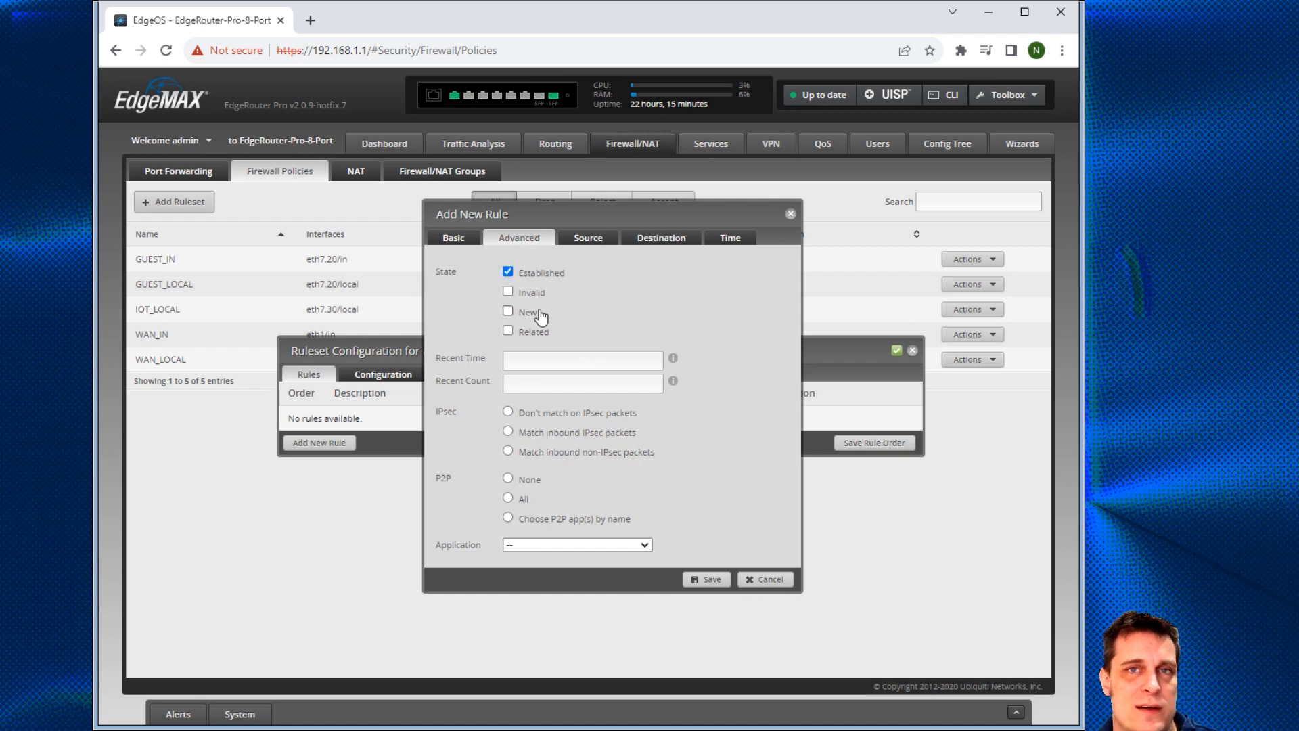
left_click(506, 335)
Step: Describe the new IOT_LOCAL rule as "Allow established/related", check its state settings and save it
left_click(454, 238)
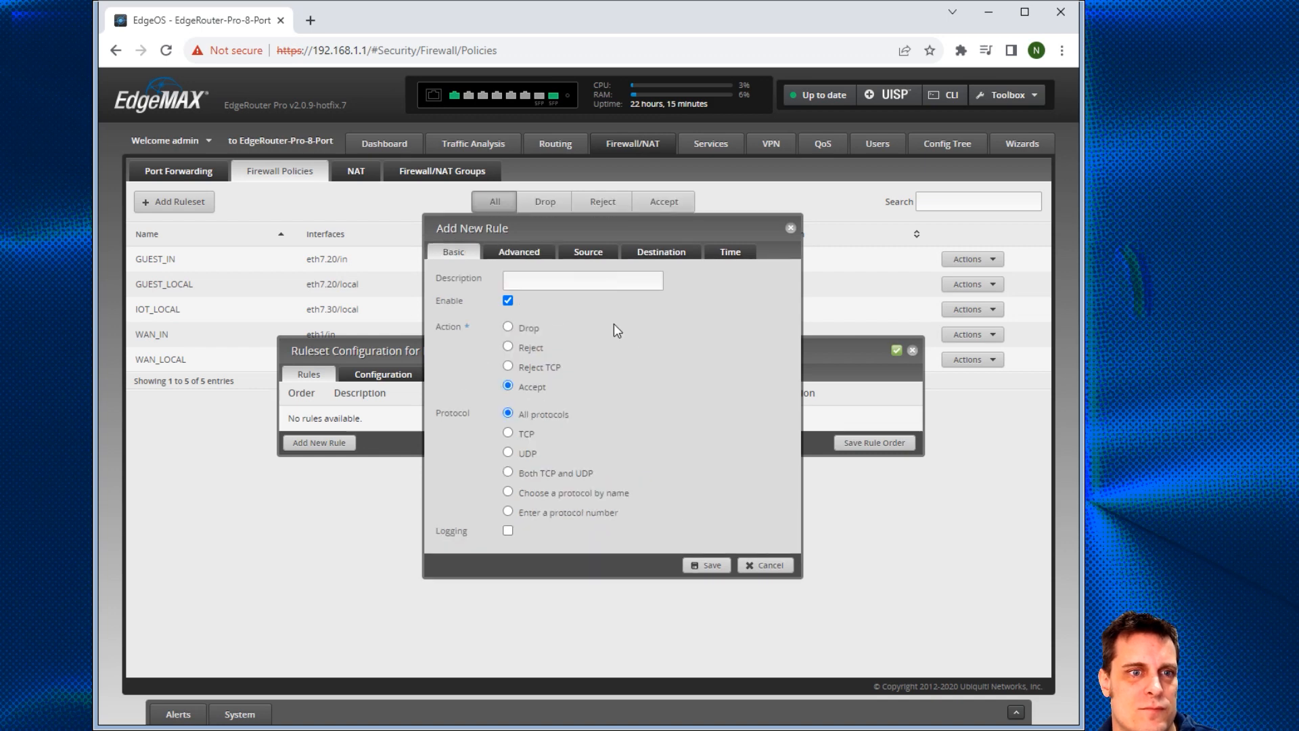
left_click(552, 280)
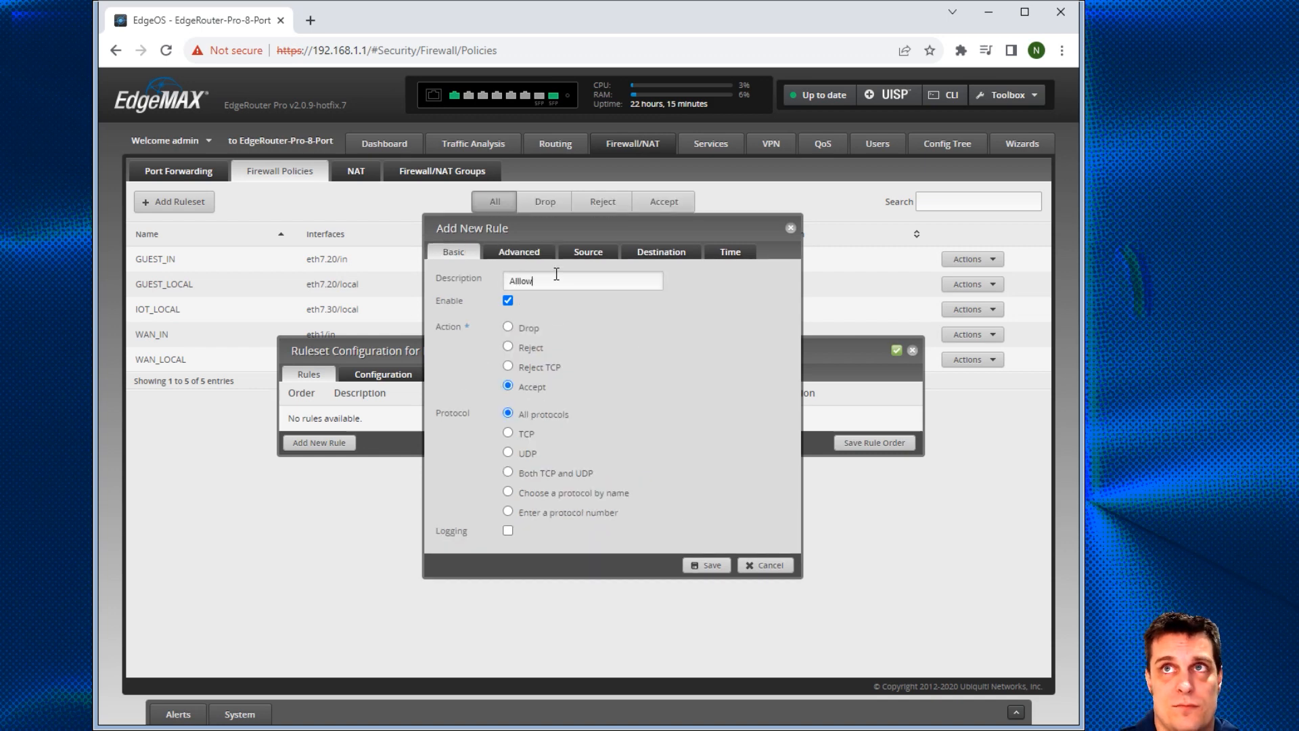
type("All")
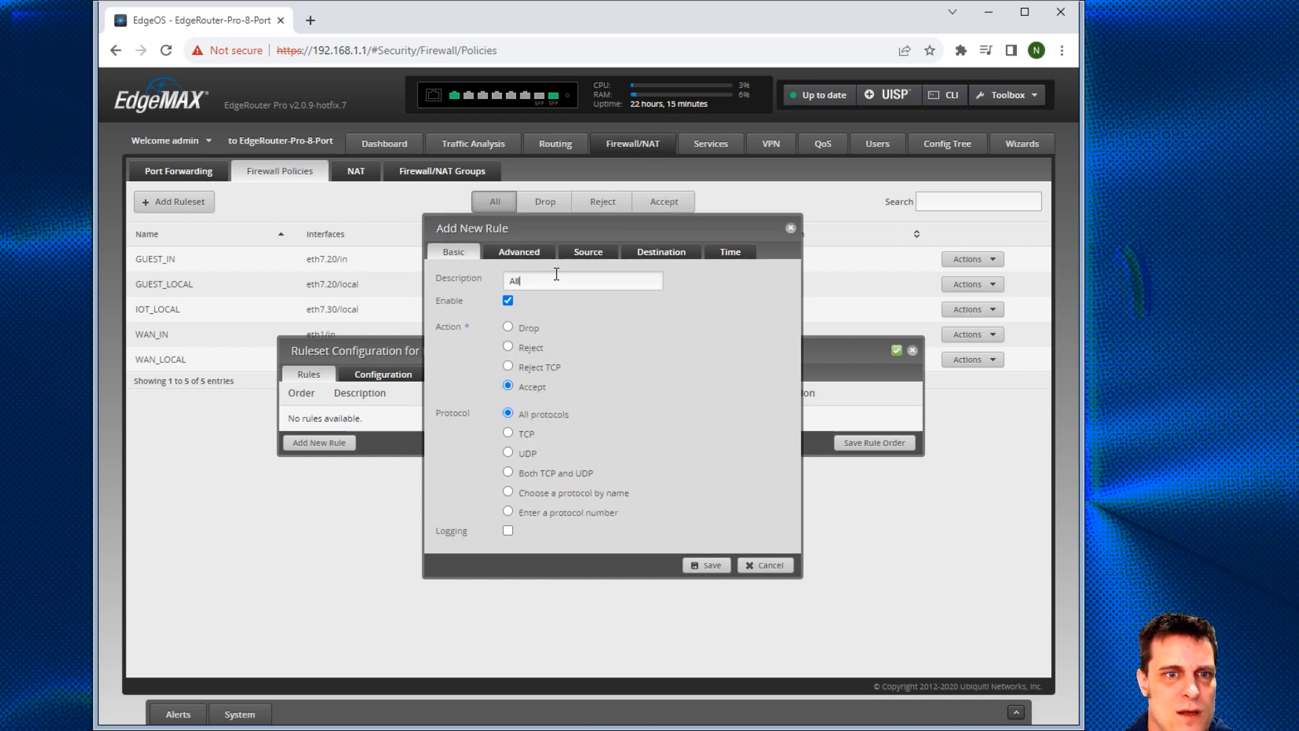
type("ow established/related")
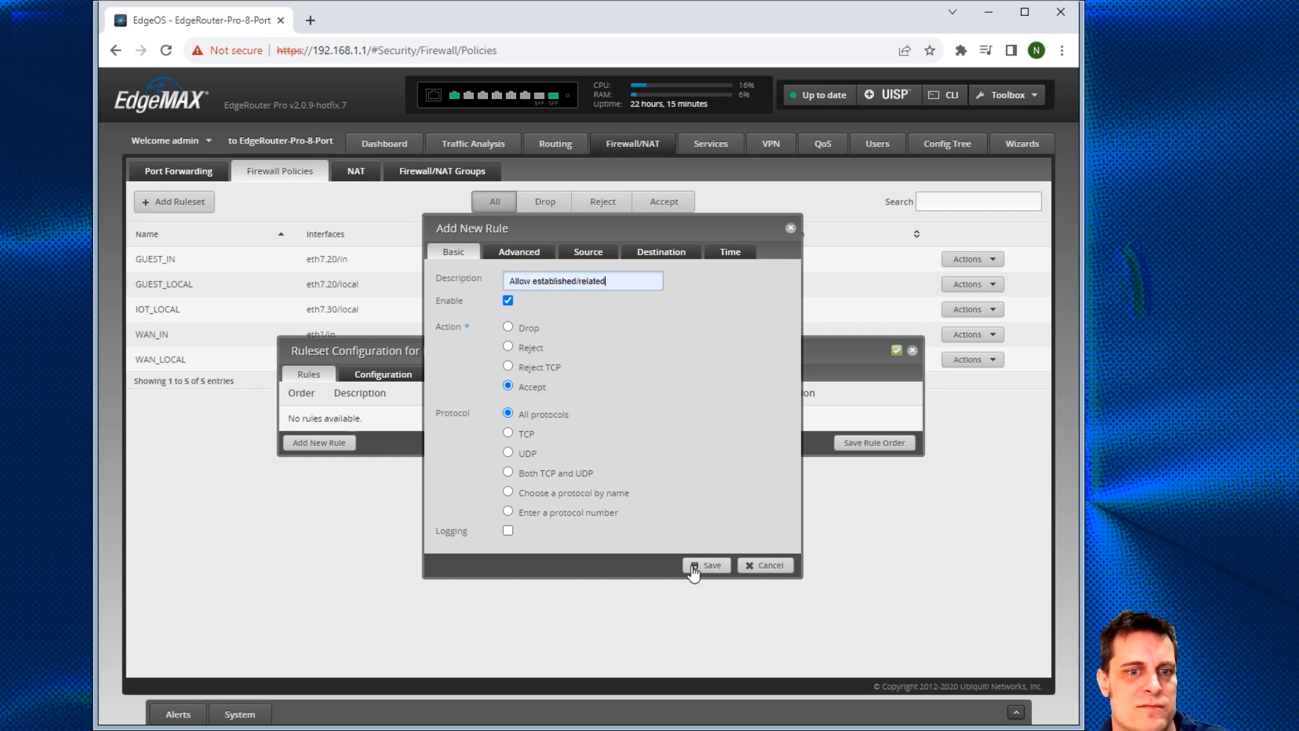
left_click(519, 254)
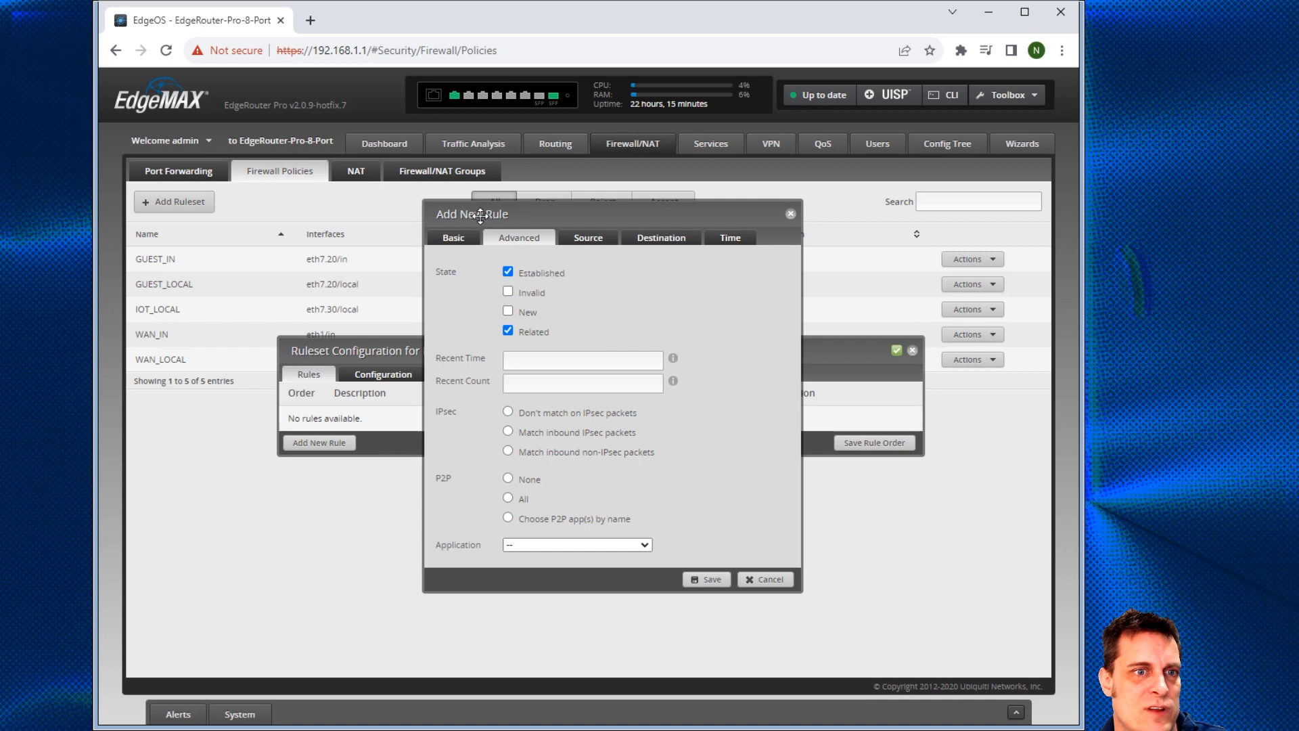
left_click(455, 243)
left_click(707, 565)
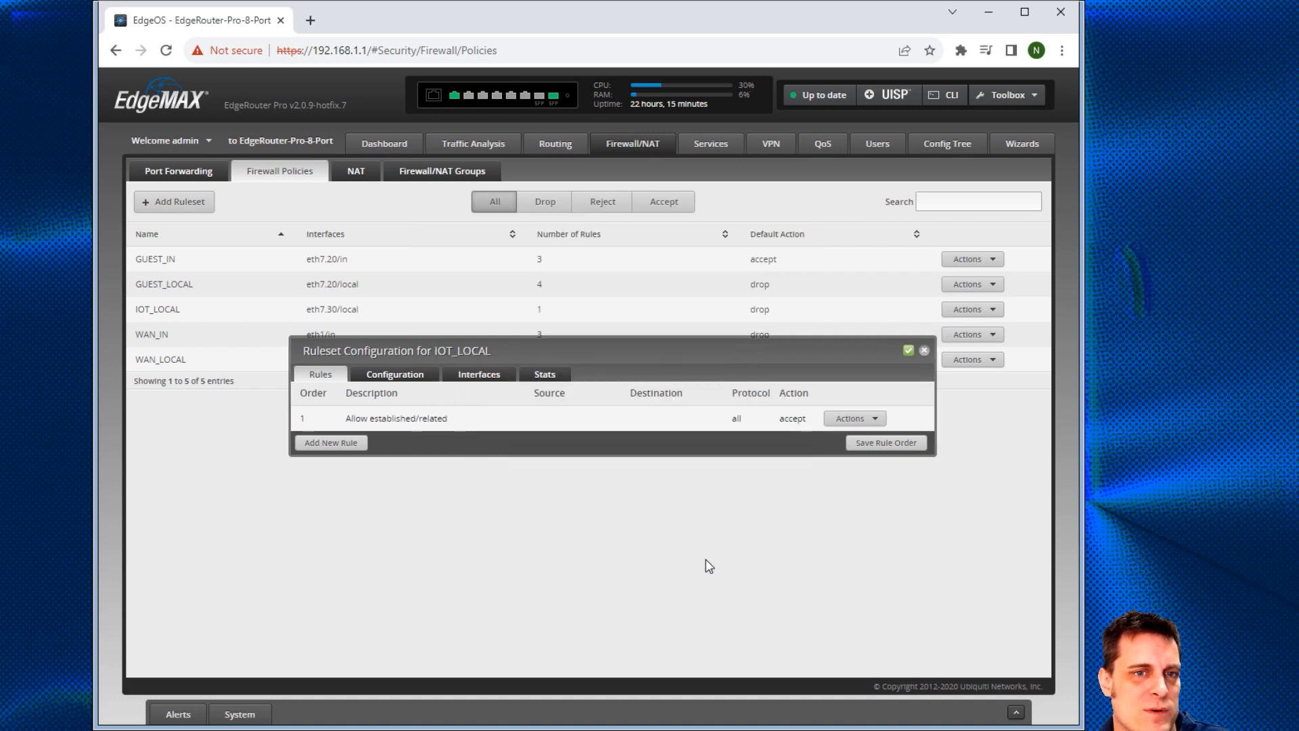
Step: Add and save an IOT_LOCAL rule described as "Drop invalid state" with the Drop action, matching the Invalid state
left_click(345, 447)
left_click(547, 280)
type("Drop")
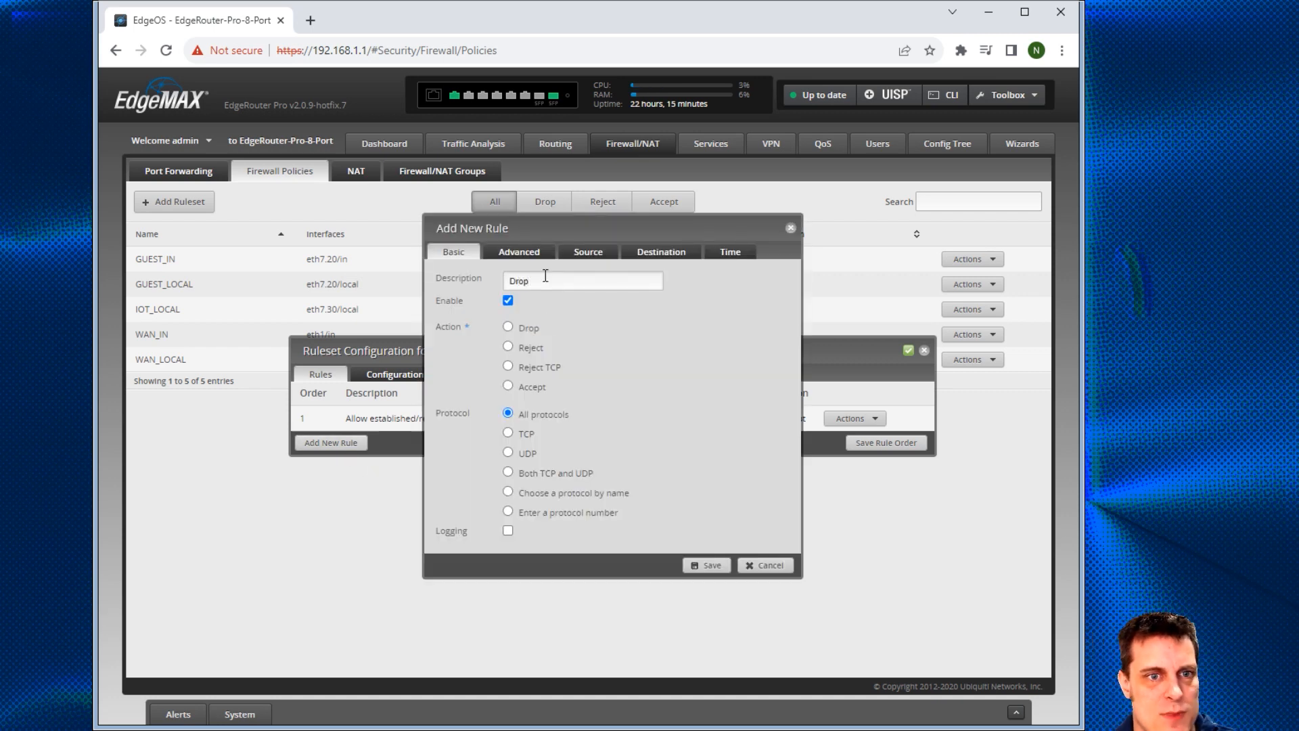
type(" invalid state")
left_click(520, 332)
left_click(534, 253)
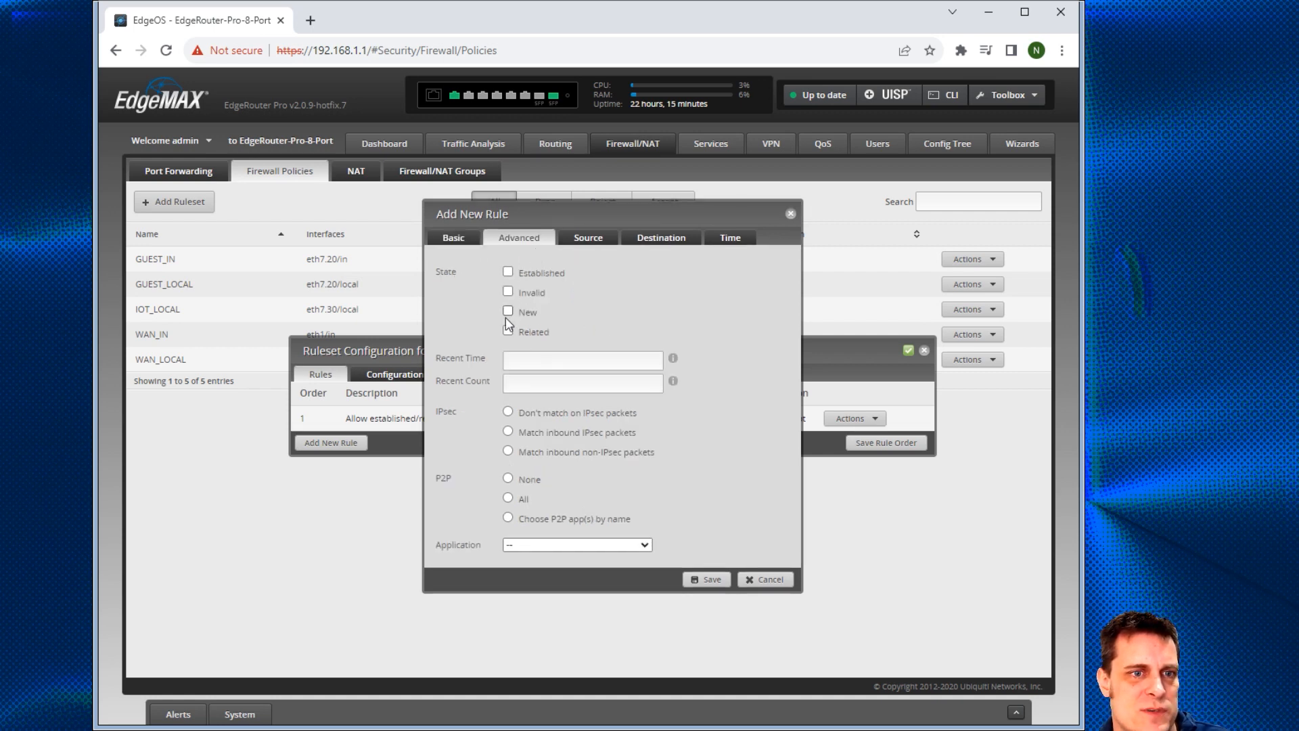
left_click(508, 291)
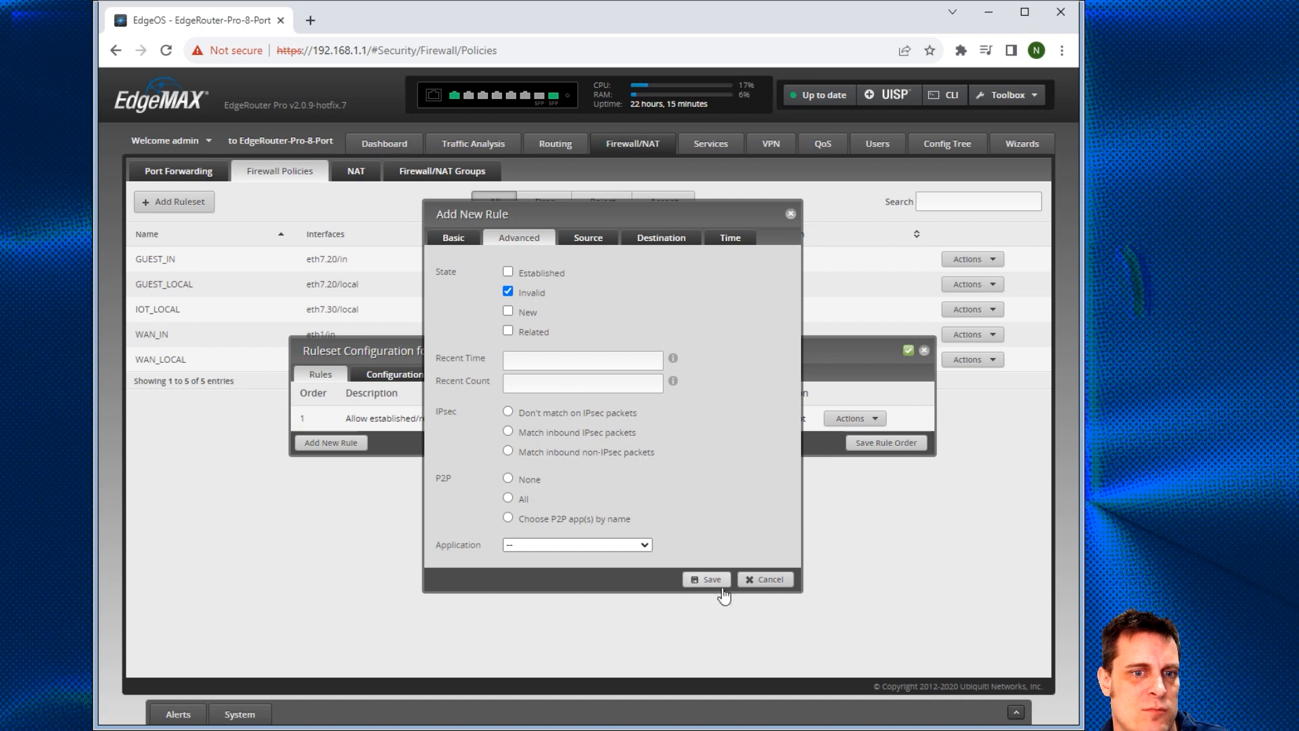
left_click(449, 239)
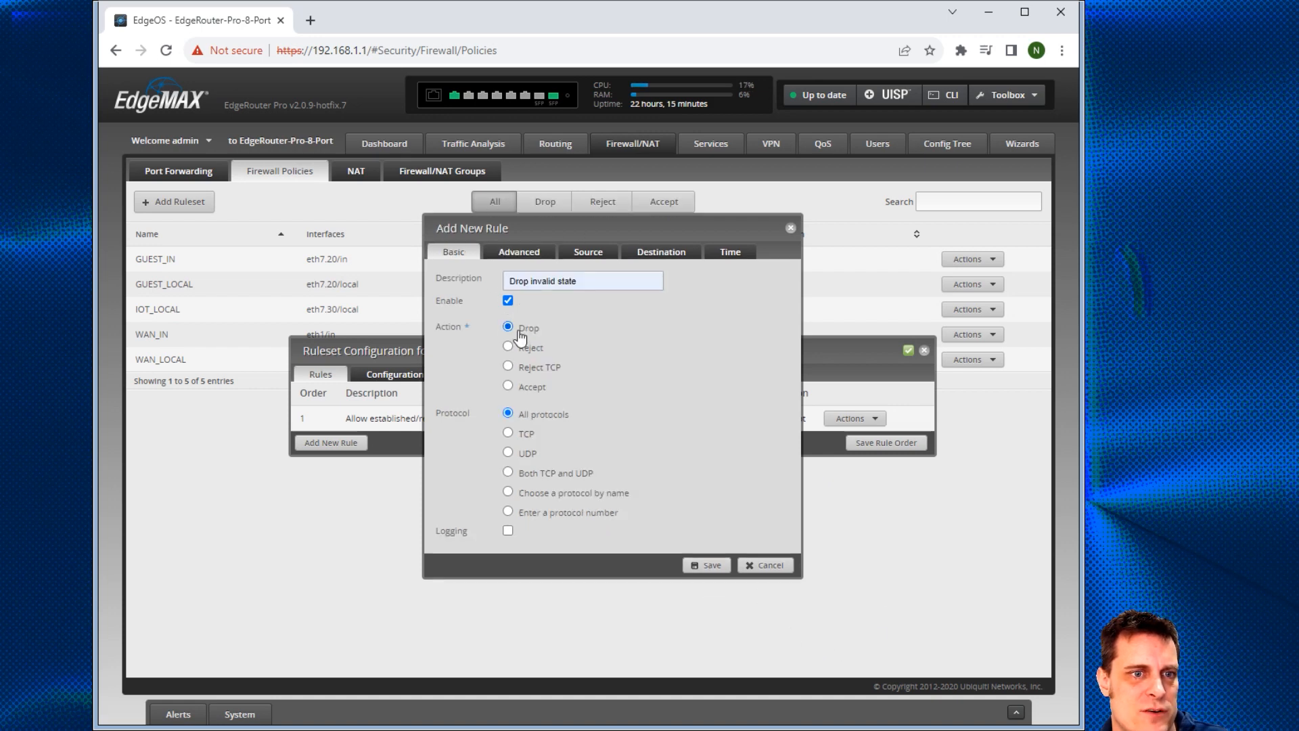
left_click(514, 255)
left_click(712, 582)
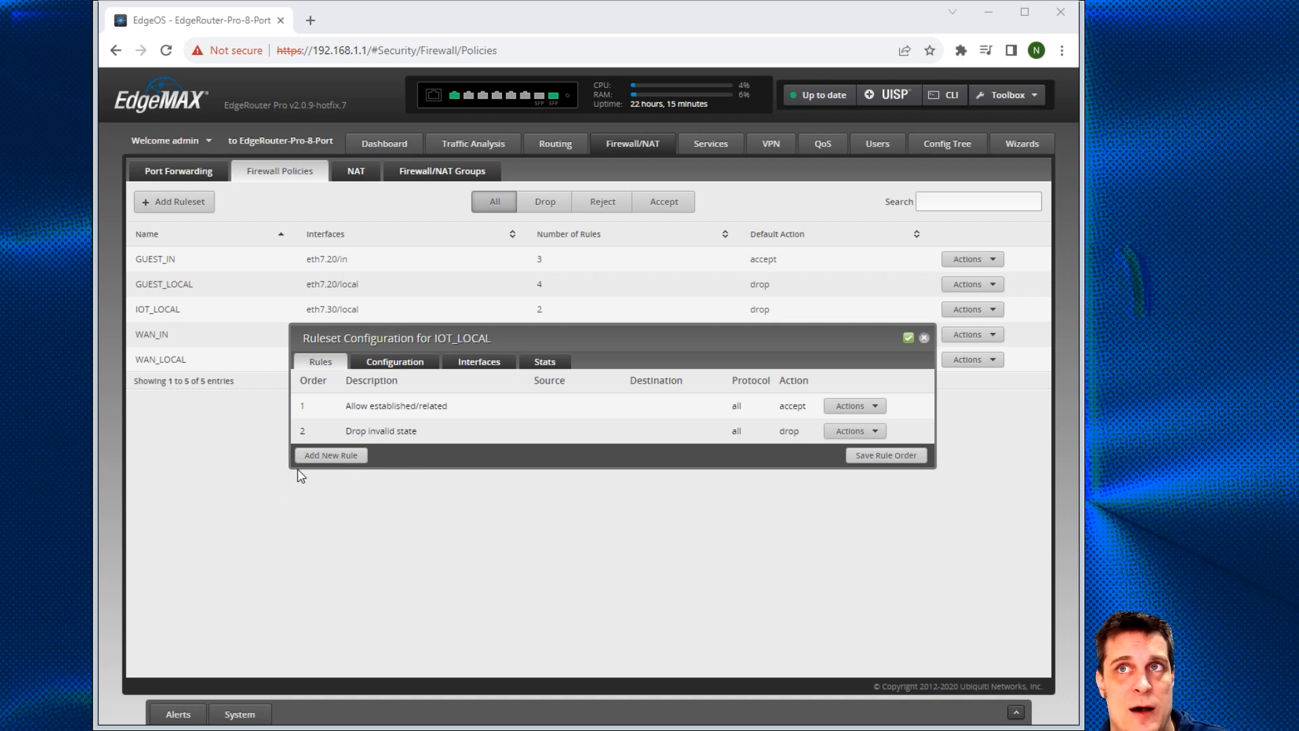
Step: Start an IOT_LOCAL rule described as "Allow DNS" for both TCP and UDP with destination port 53, and try to save it
left_click(323, 455)
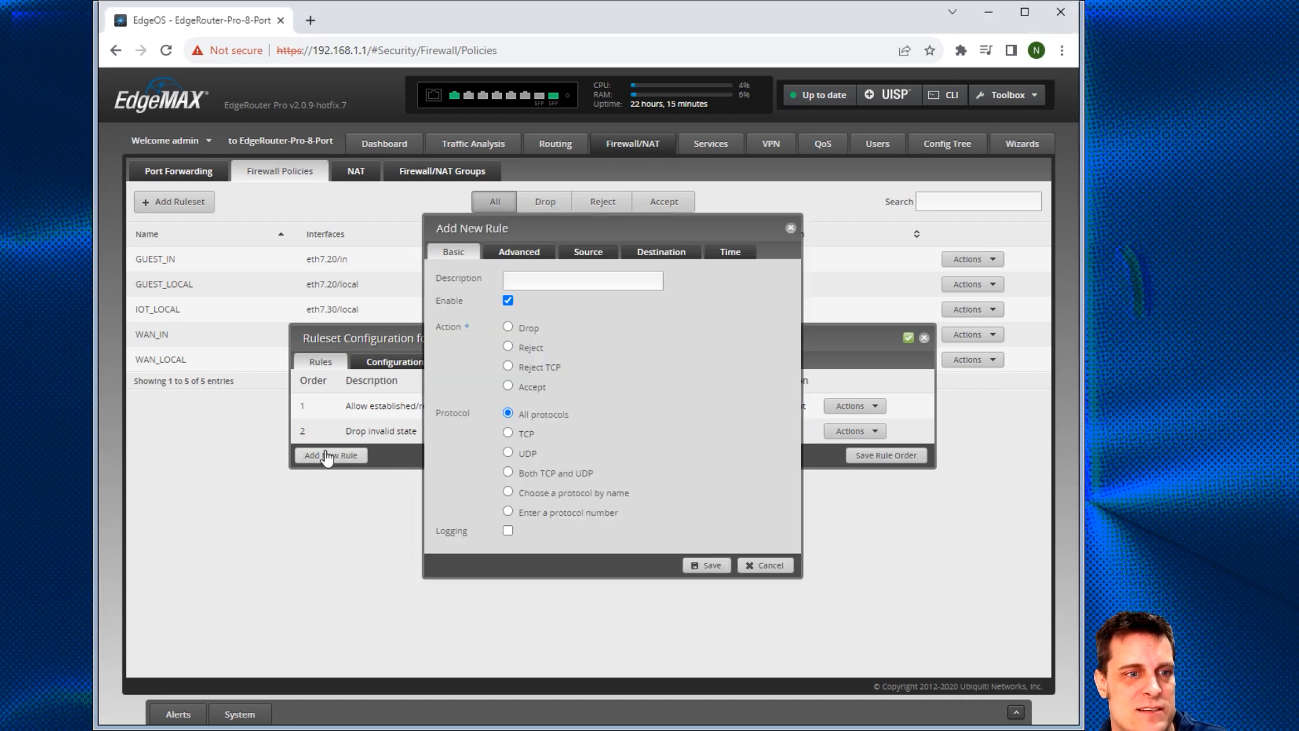
left_click(559, 282)
type("Allow DNS")
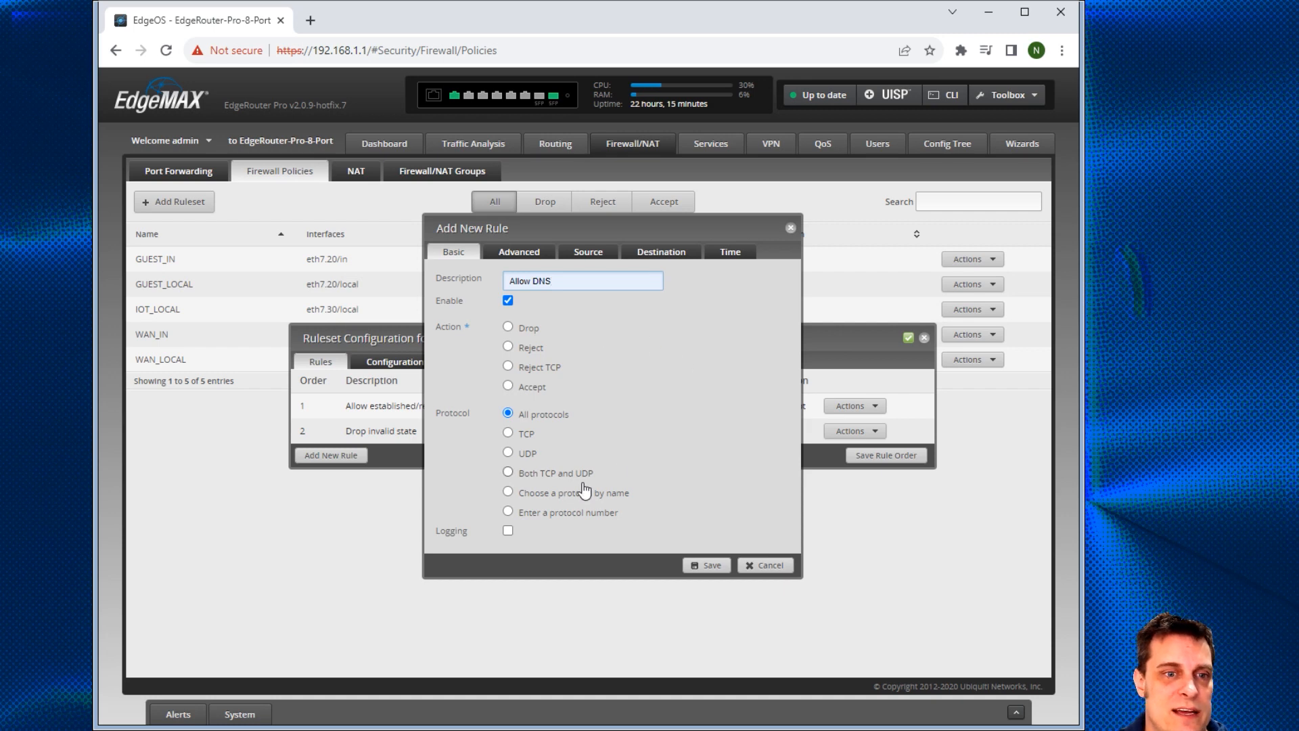
left_click(542, 474)
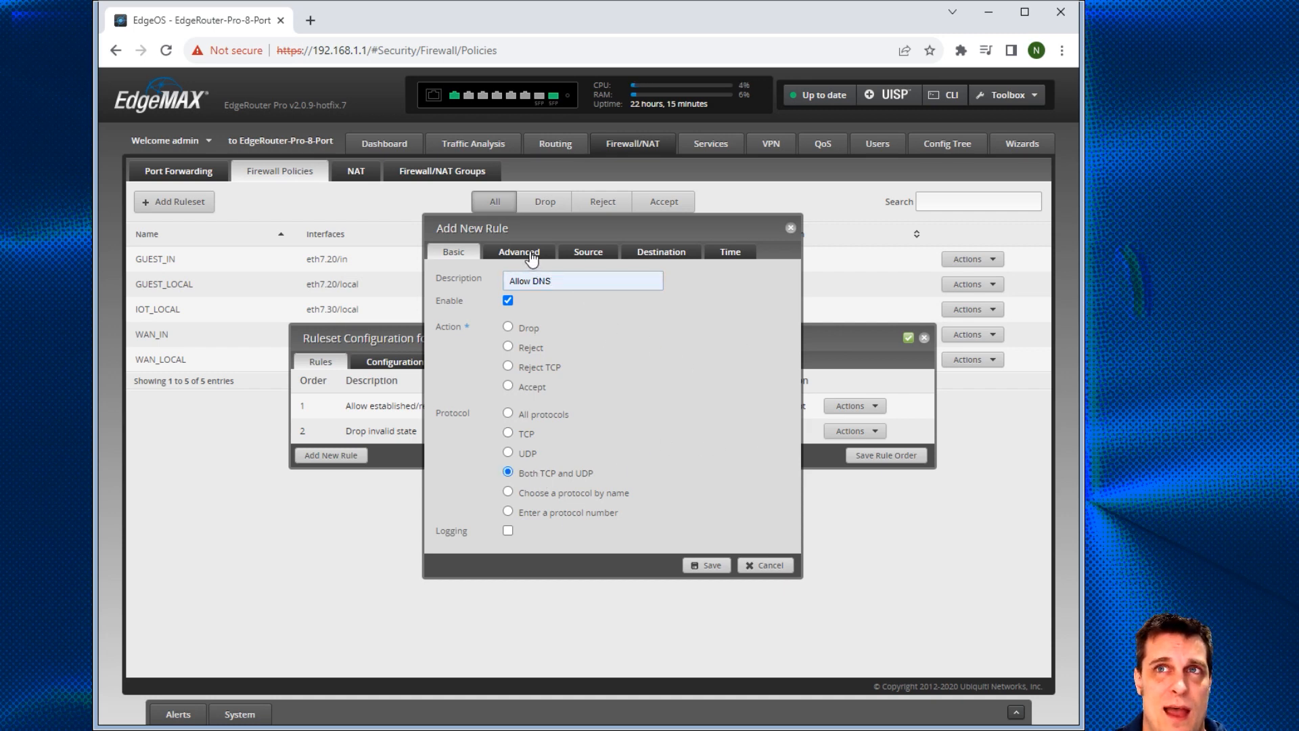
left_click(659, 255)
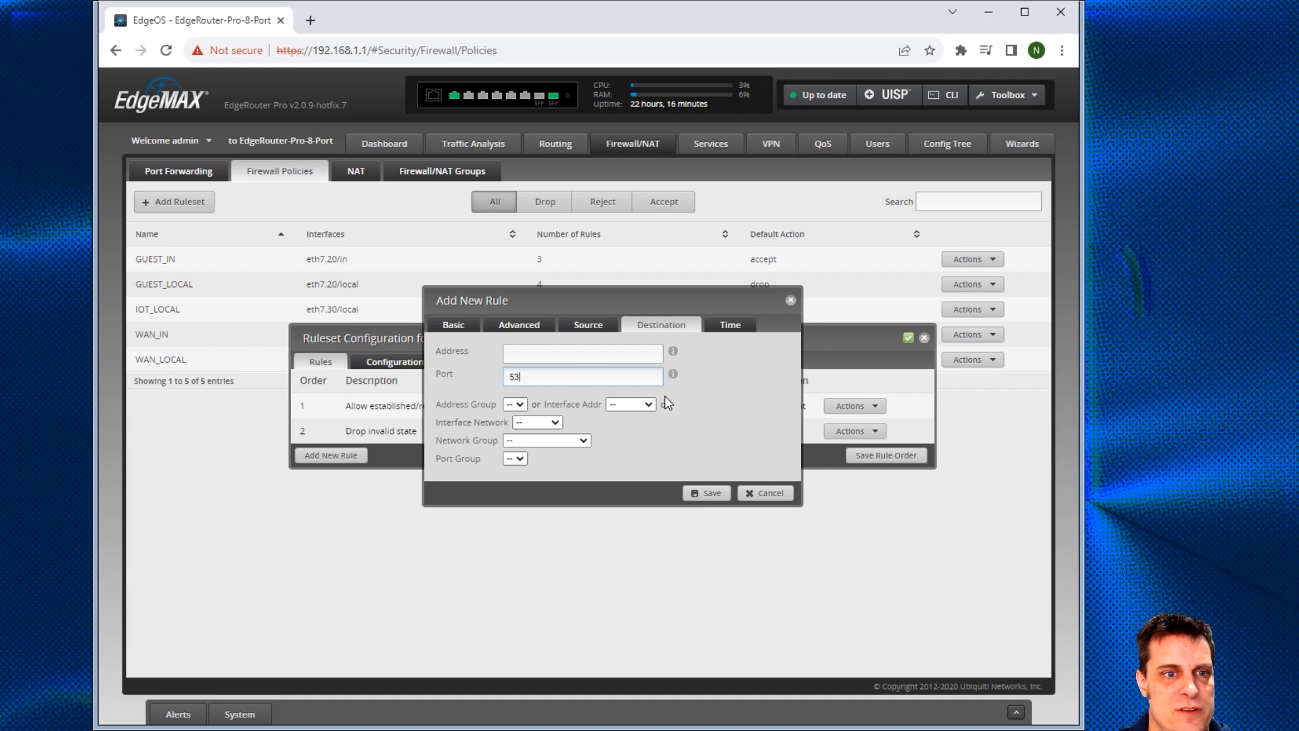
left_click(709, 499)
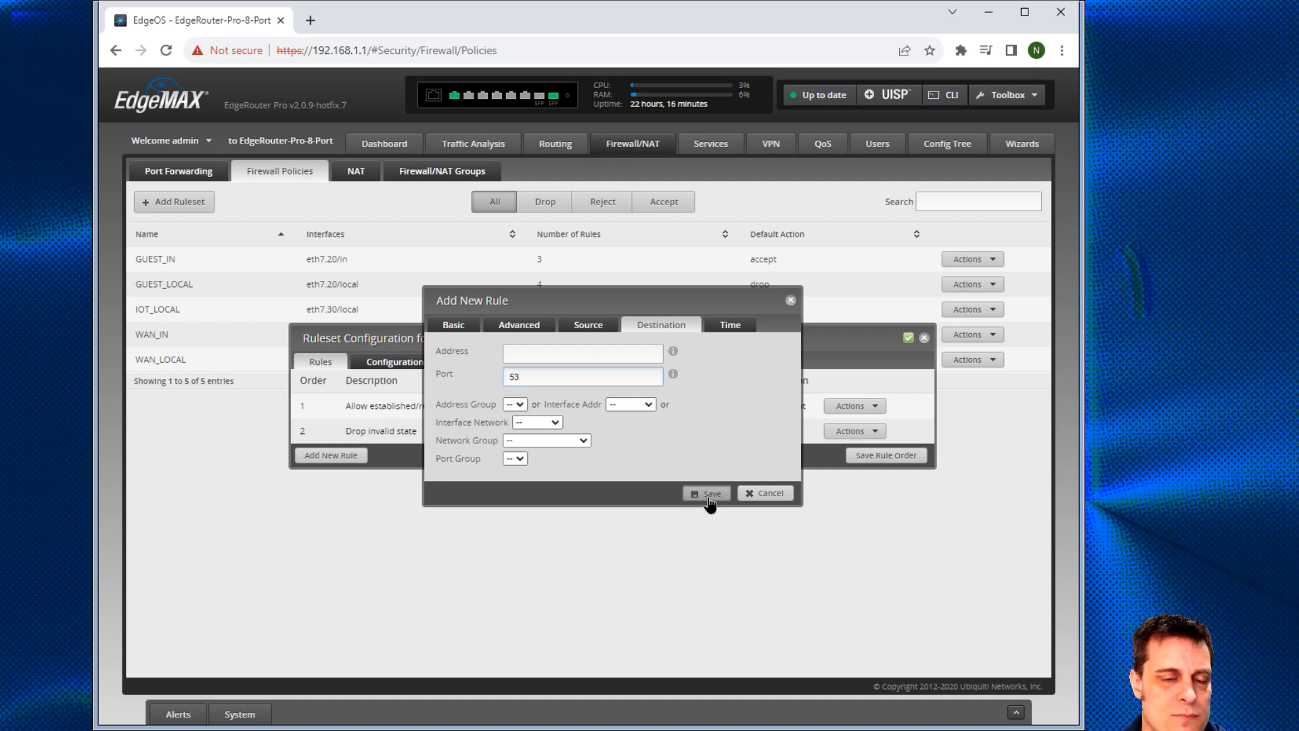
left_click(679, 441)
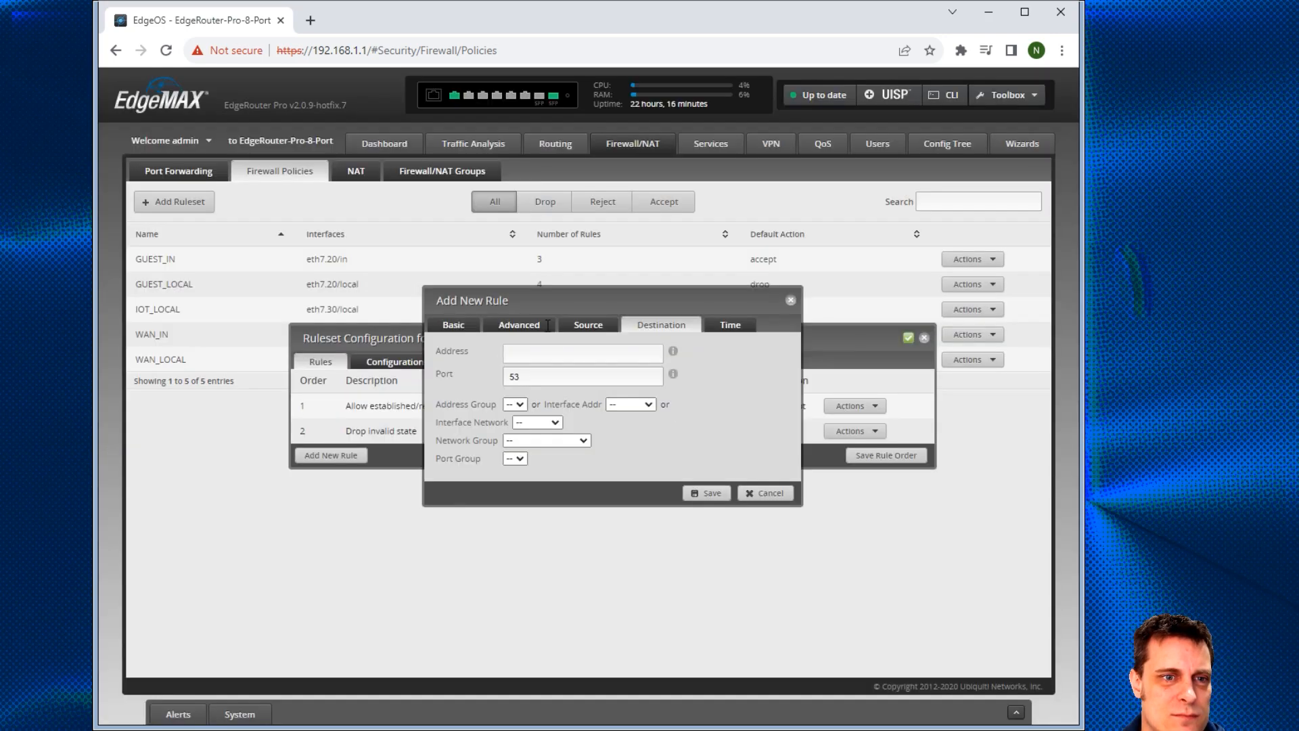
Step: Set the Allow DNS rule's action to Accept, review its state and destination settings, and save it
left_click(511, 326)
left_click(452, 242)
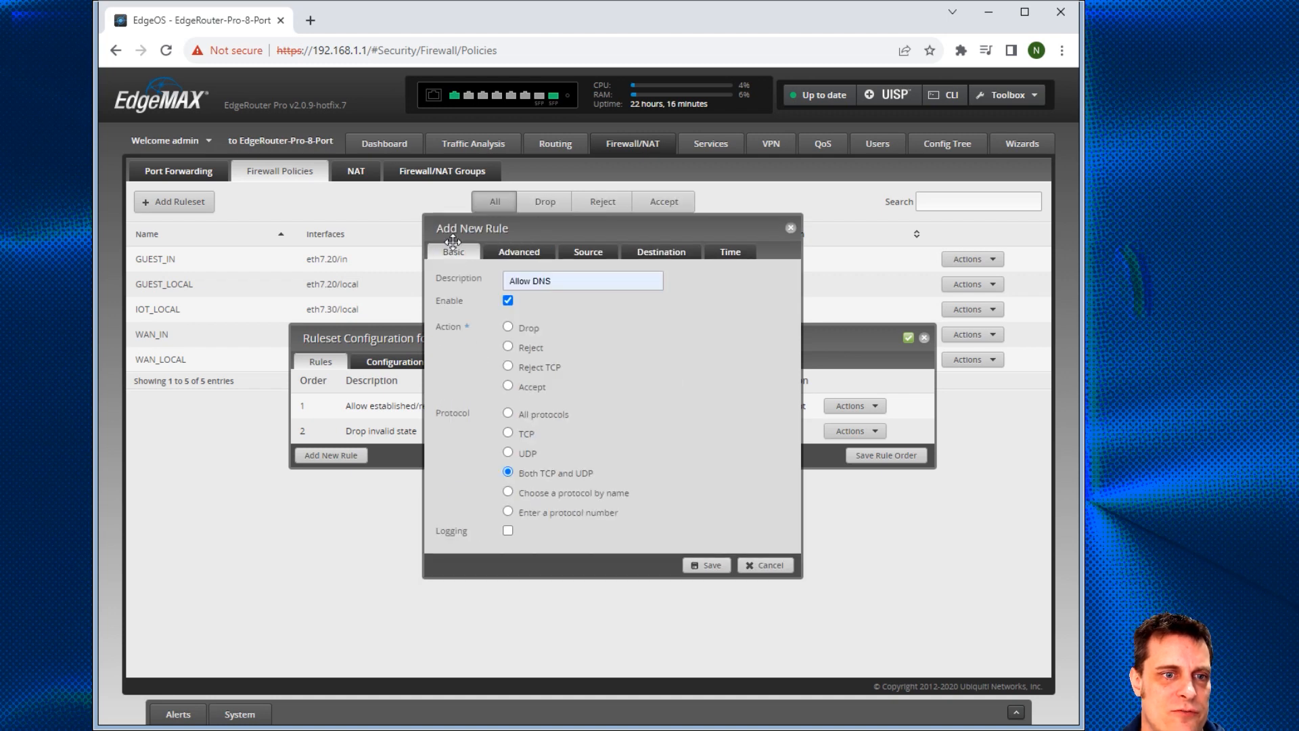
left_click(509, 386)
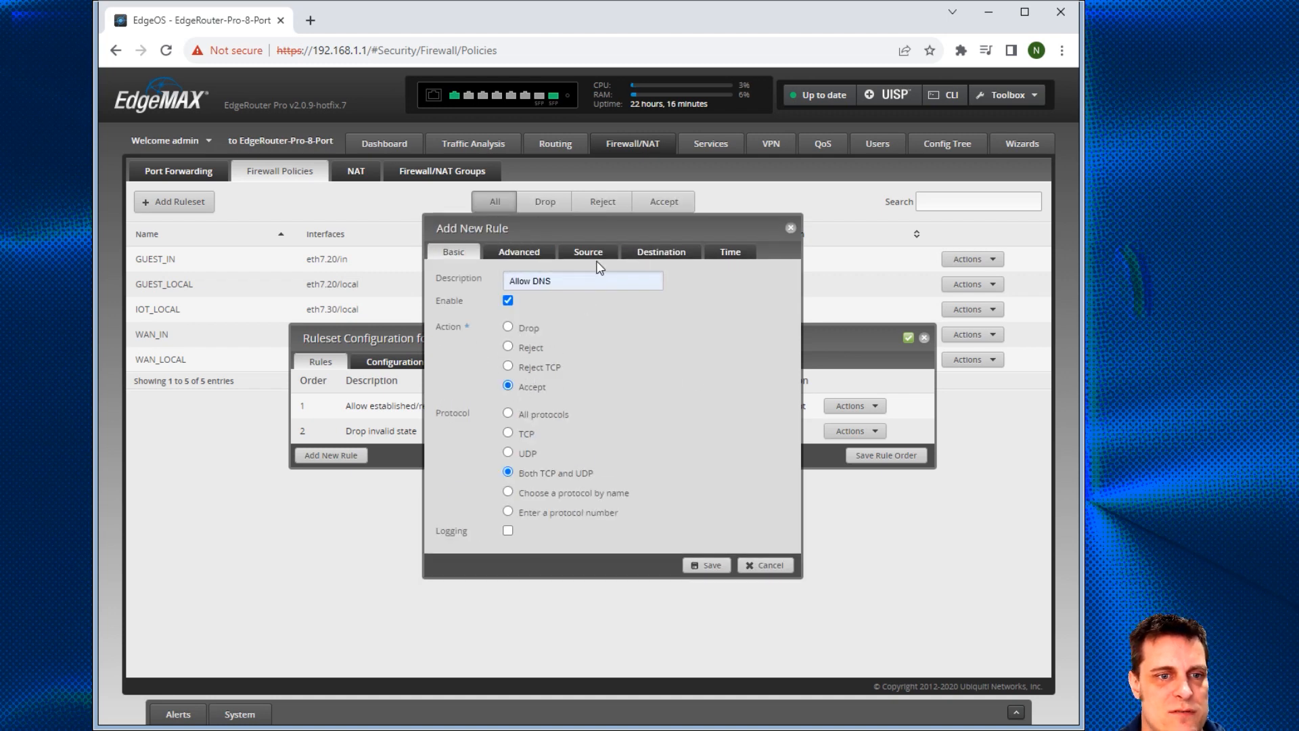
left_click(538, 259)
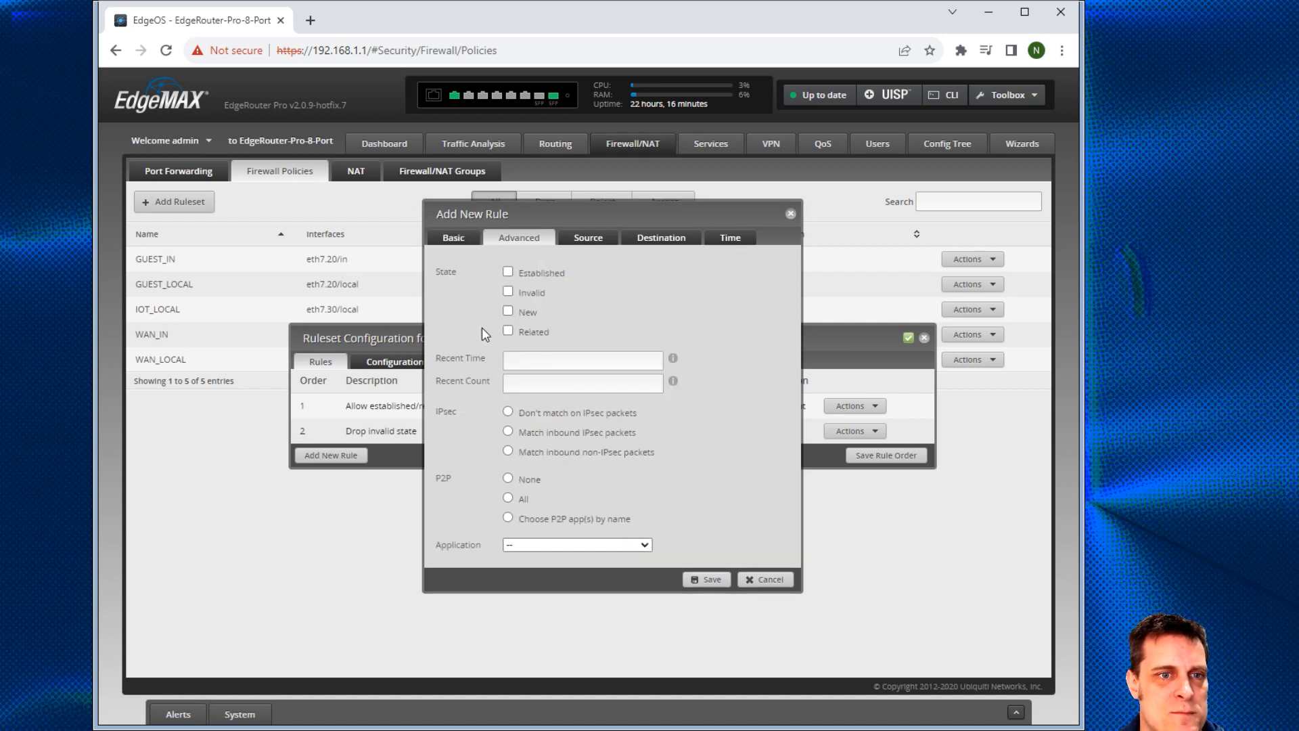
left_click(644, 240)
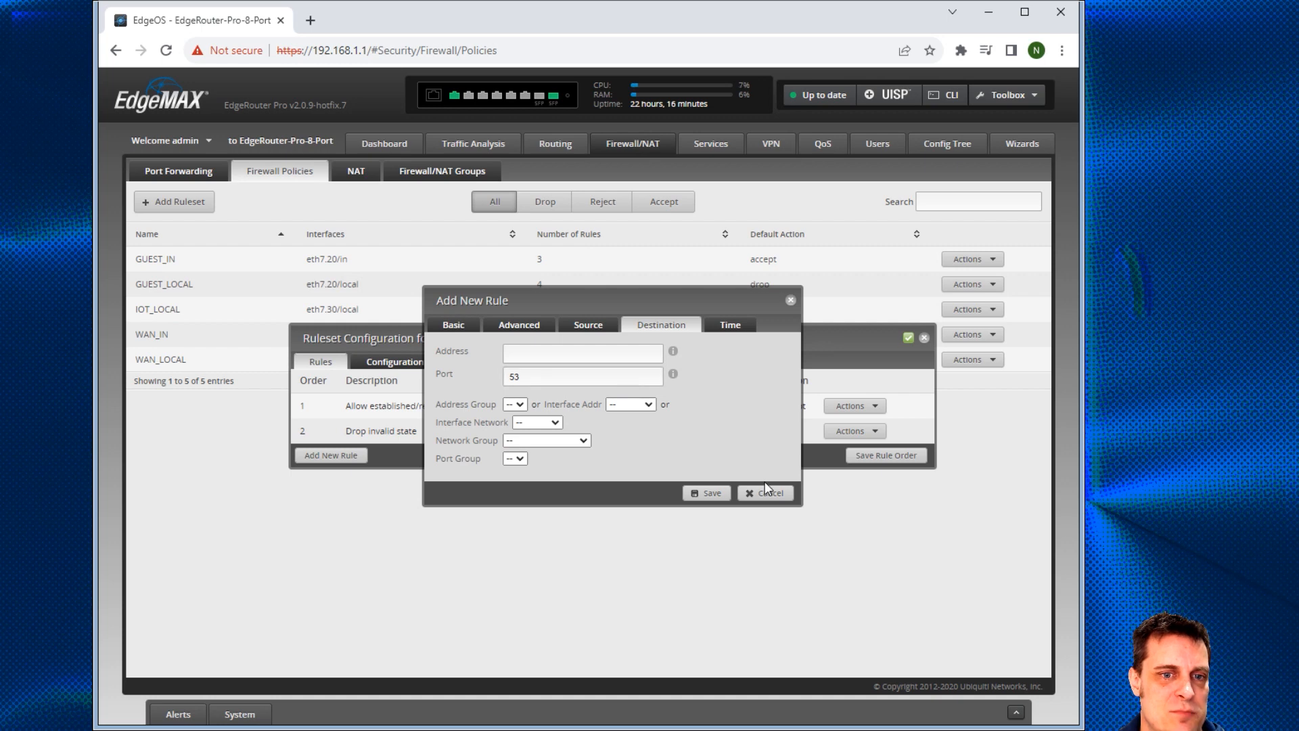
left_click(707, 493)
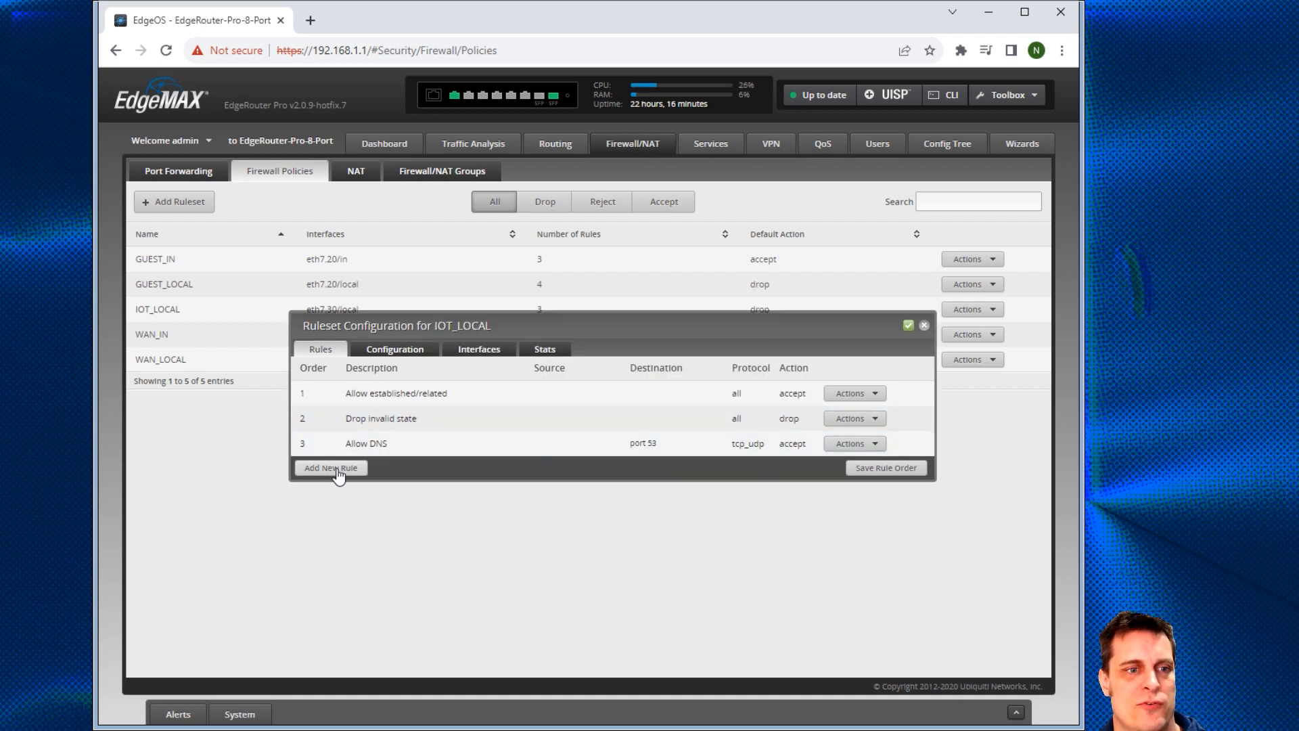
Step: Add an "Allow DHCP" rule to IOT_LOCAL that accepts UDP to destination port 67, then save the rule order and close the ruleset
left_click(339, 469)
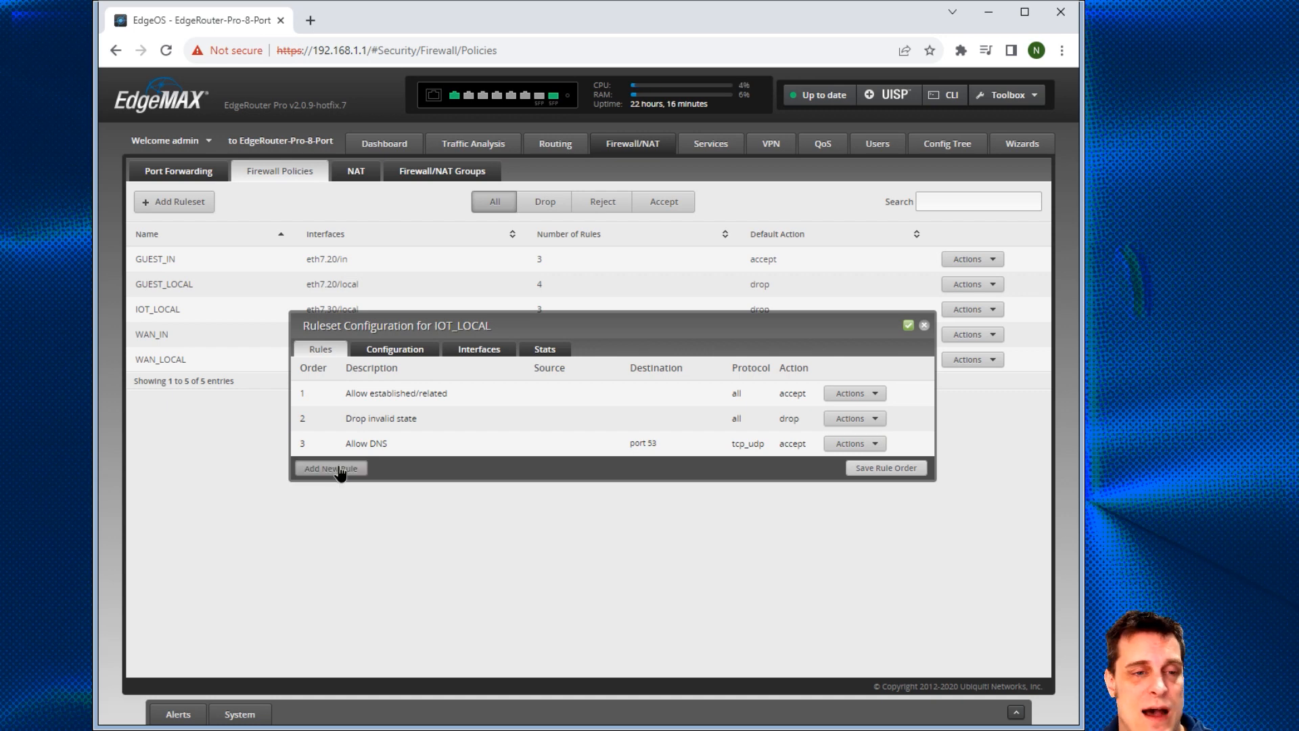
left_click(541, 284)
left_click(600, 358)
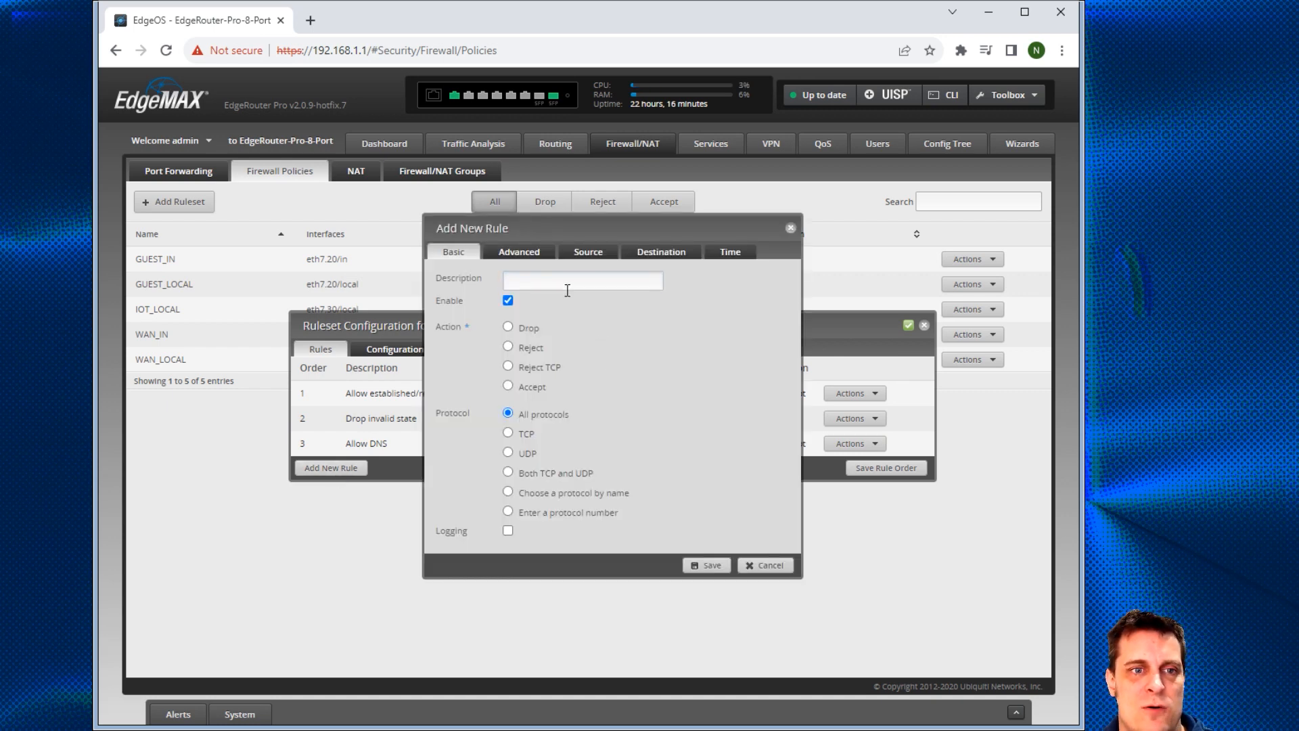
type("Allo")
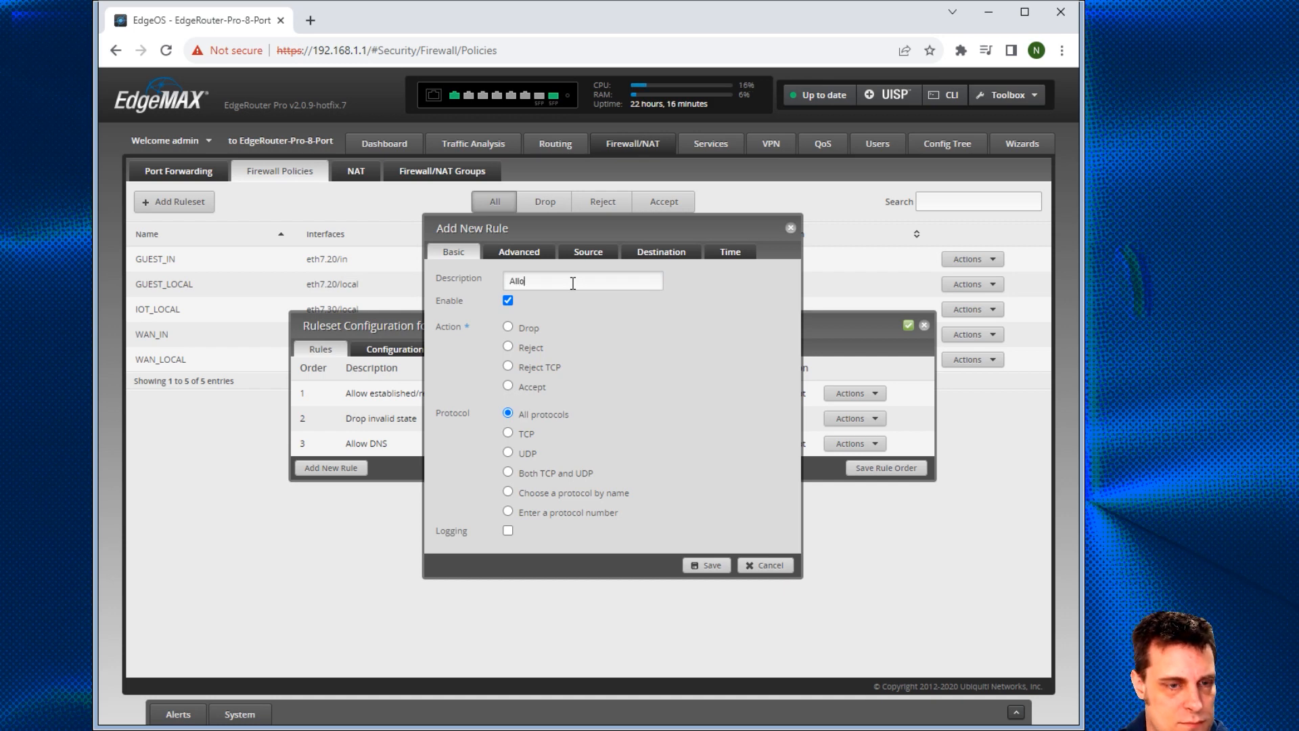
type("w DHCP")
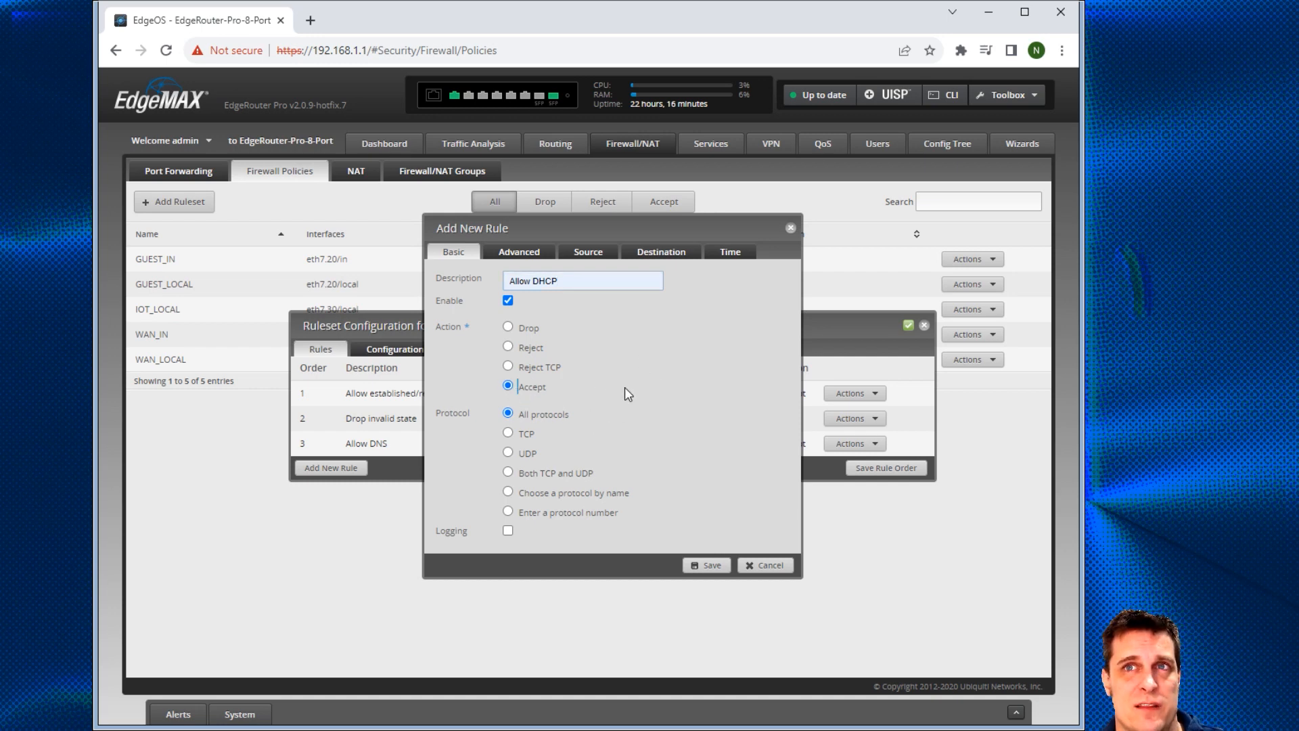
left_click(517, 455)
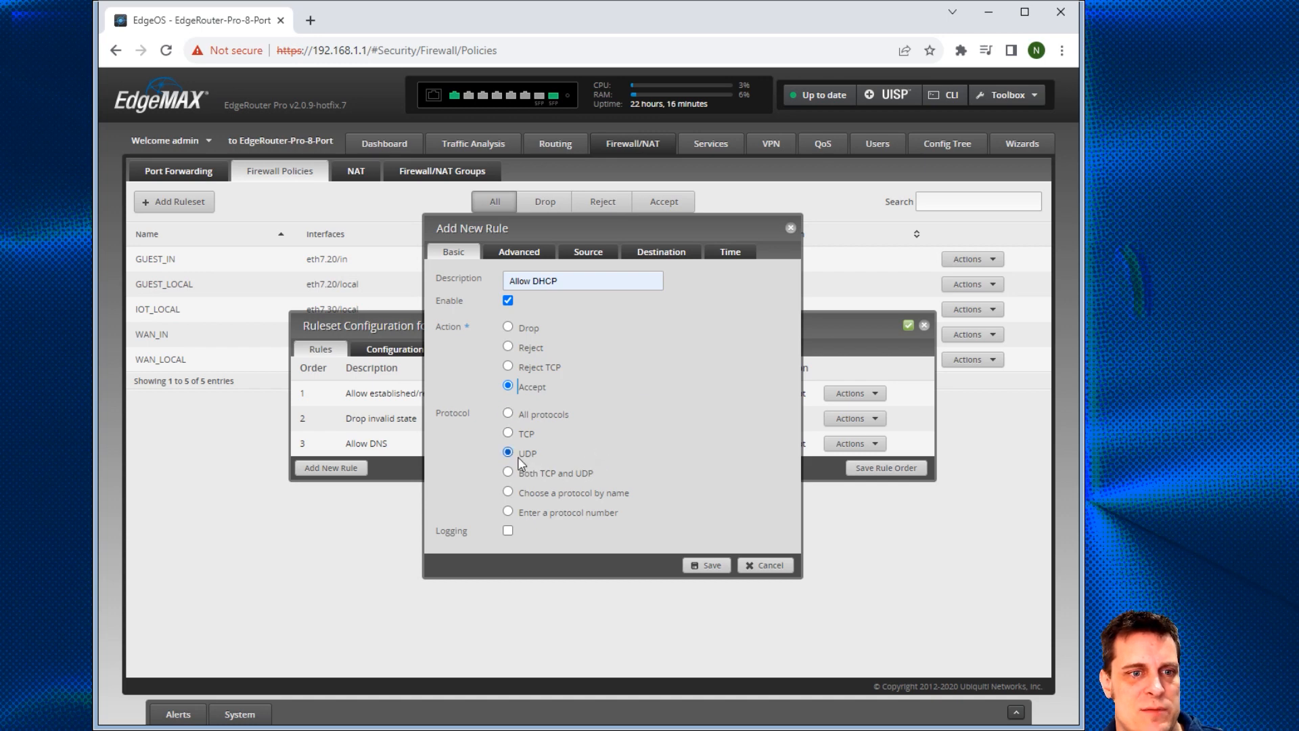
left_click(643, 262)
left_click(545, 377)
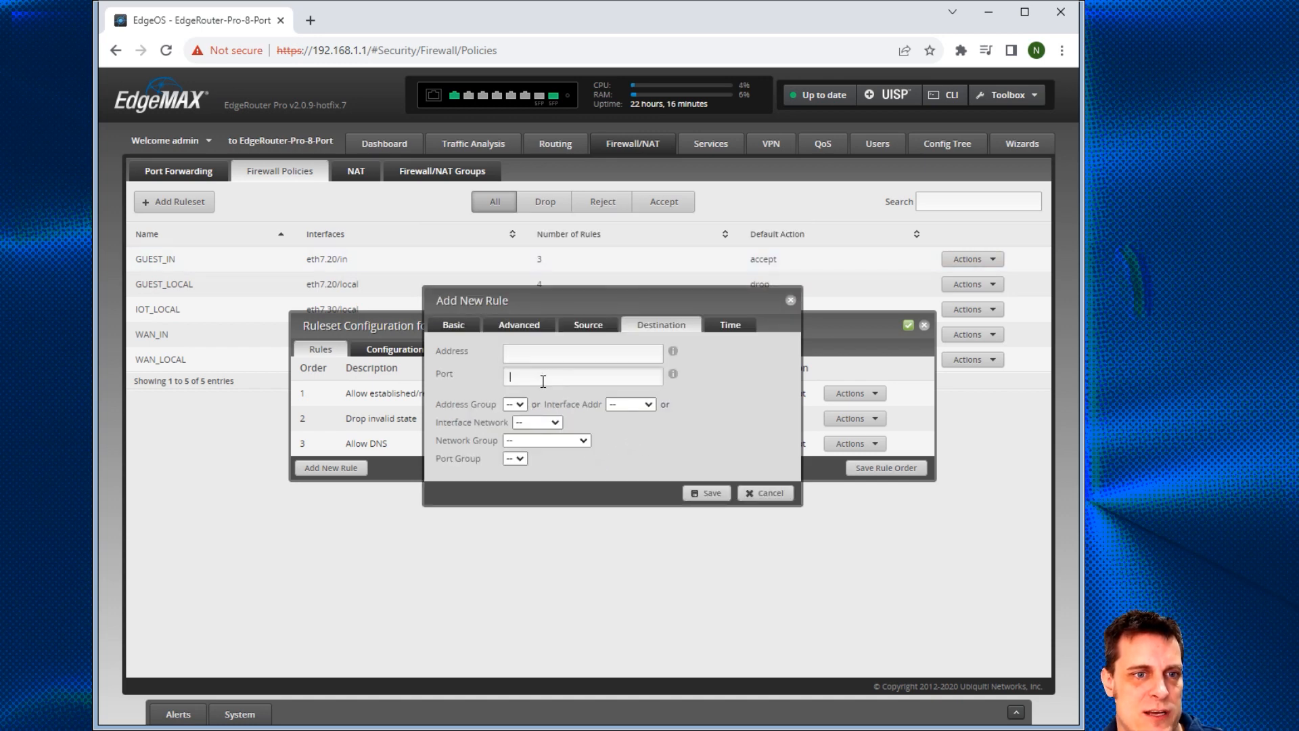
left_click(706, 493)
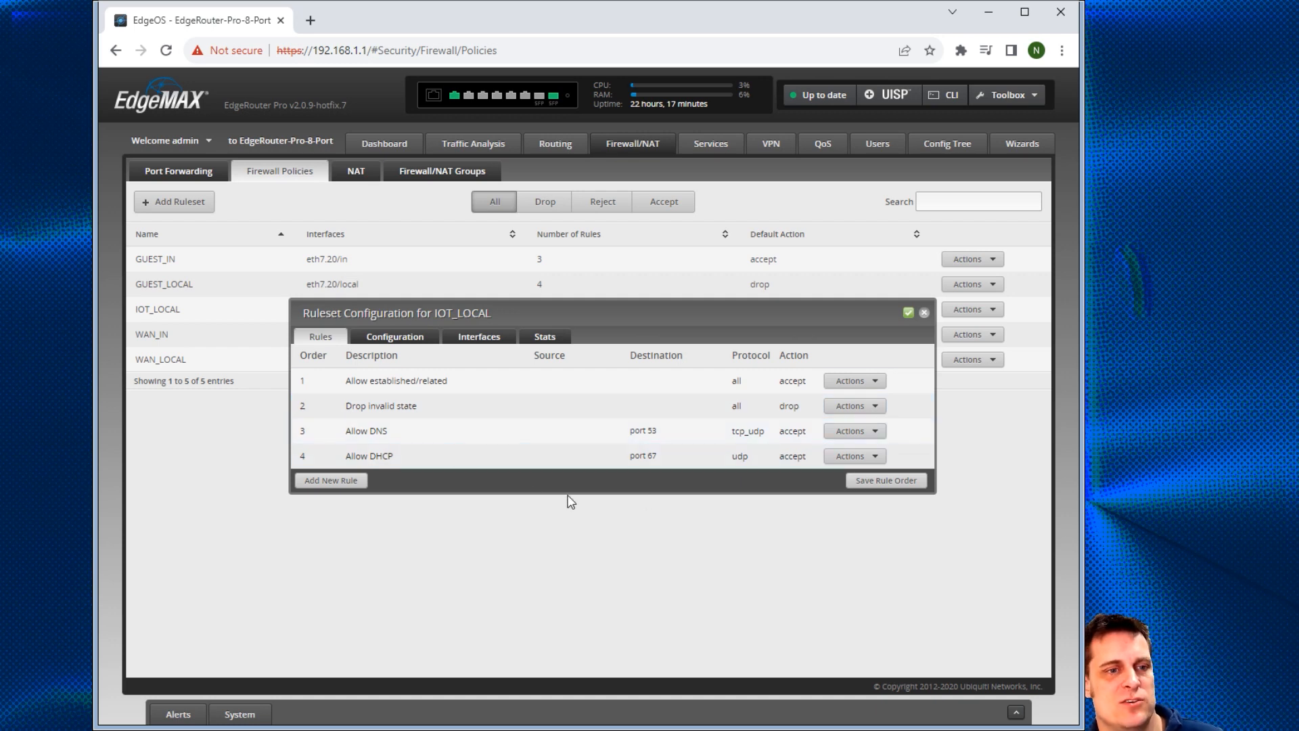
left_click(903, 485)
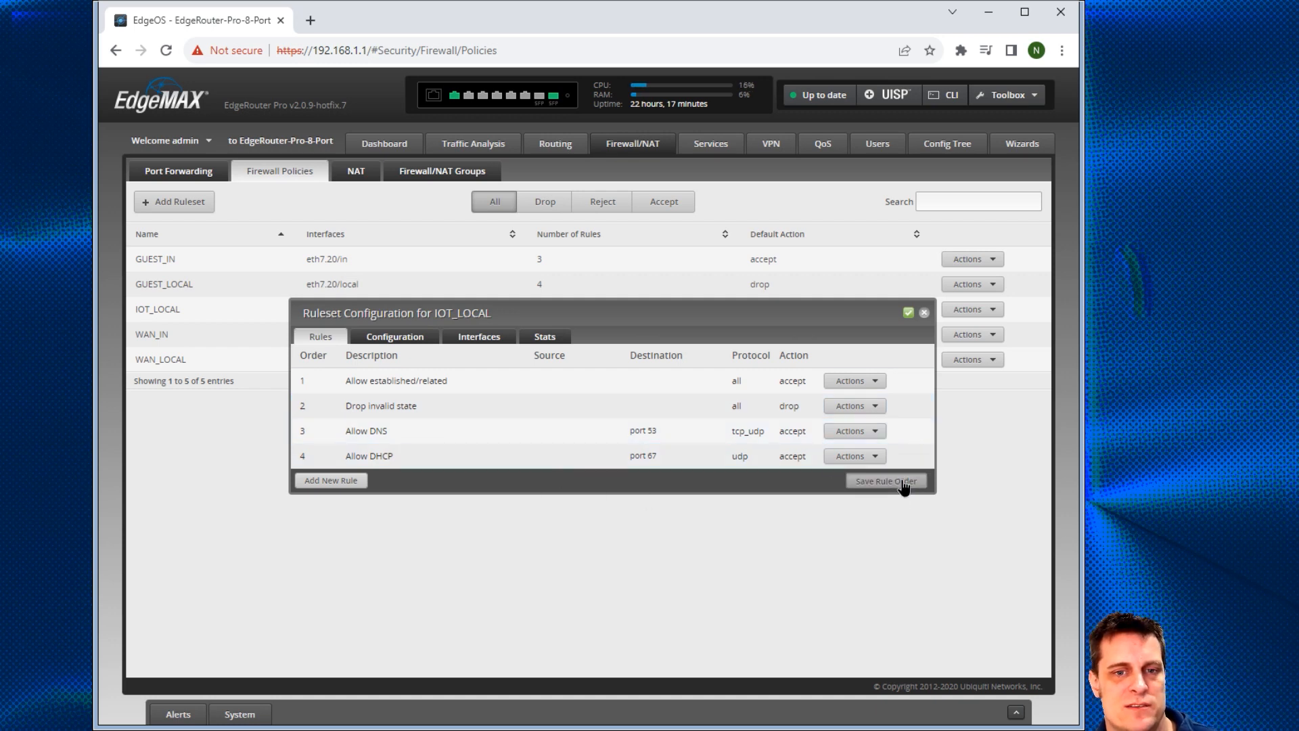
left_click(923, 312)
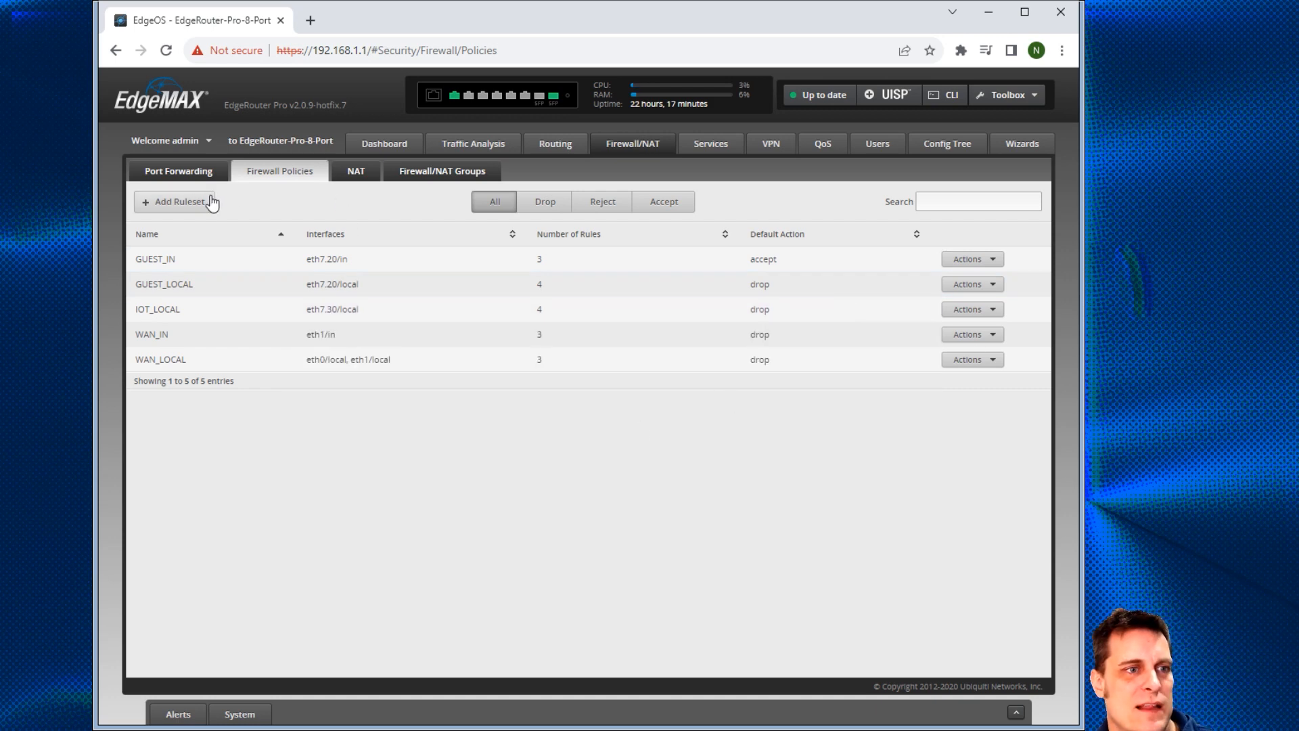
Step: Create and save a firewall ruleset named IOT_IN with the default action Accept
left_click(180, 203)
left_click(617, 342)
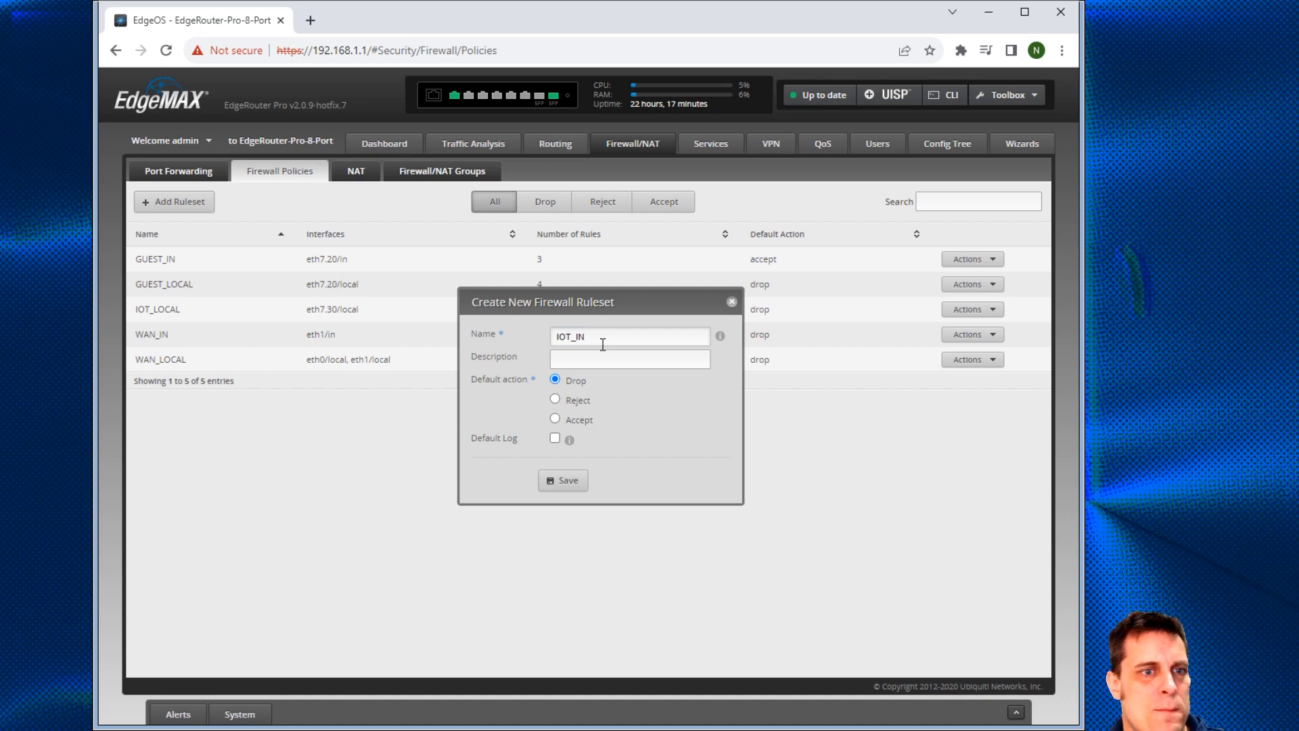
left_click(579, 357)
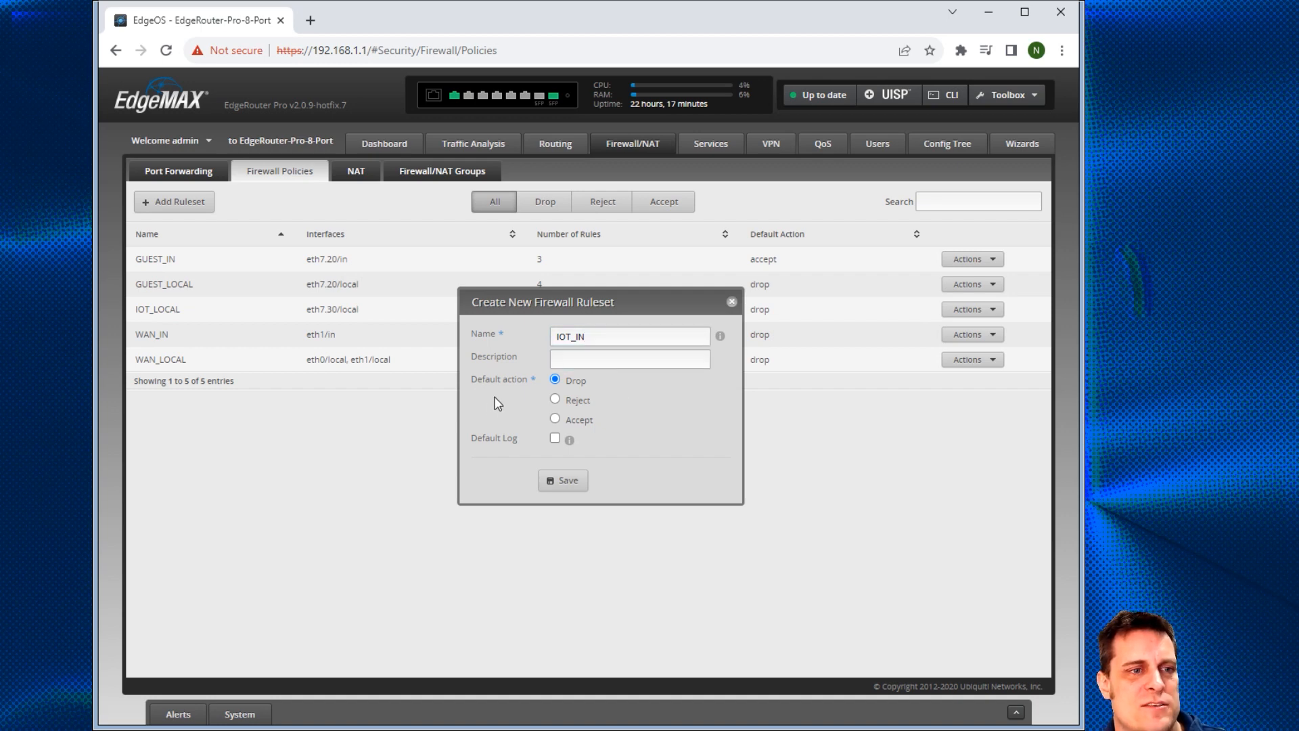
left_click_drag(595, 301, 611, 377)
left_click(571, 491)
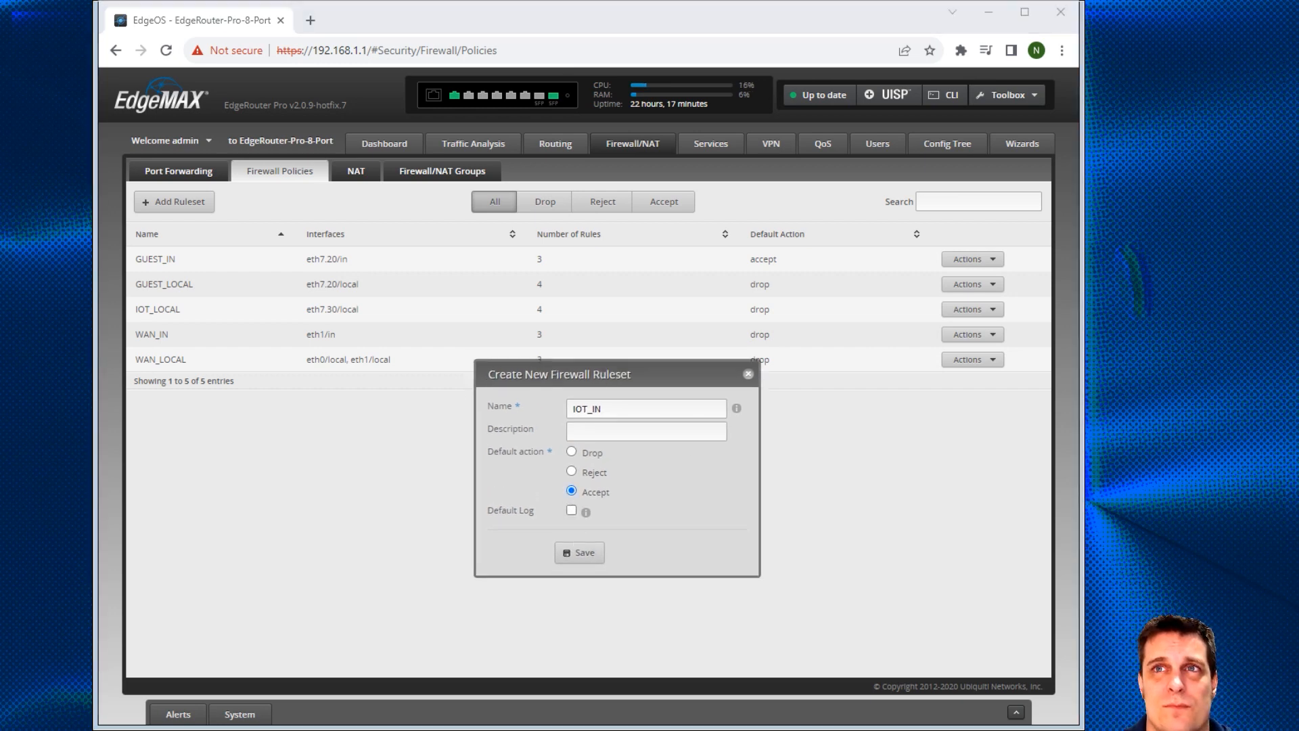
left_click(577, 553)
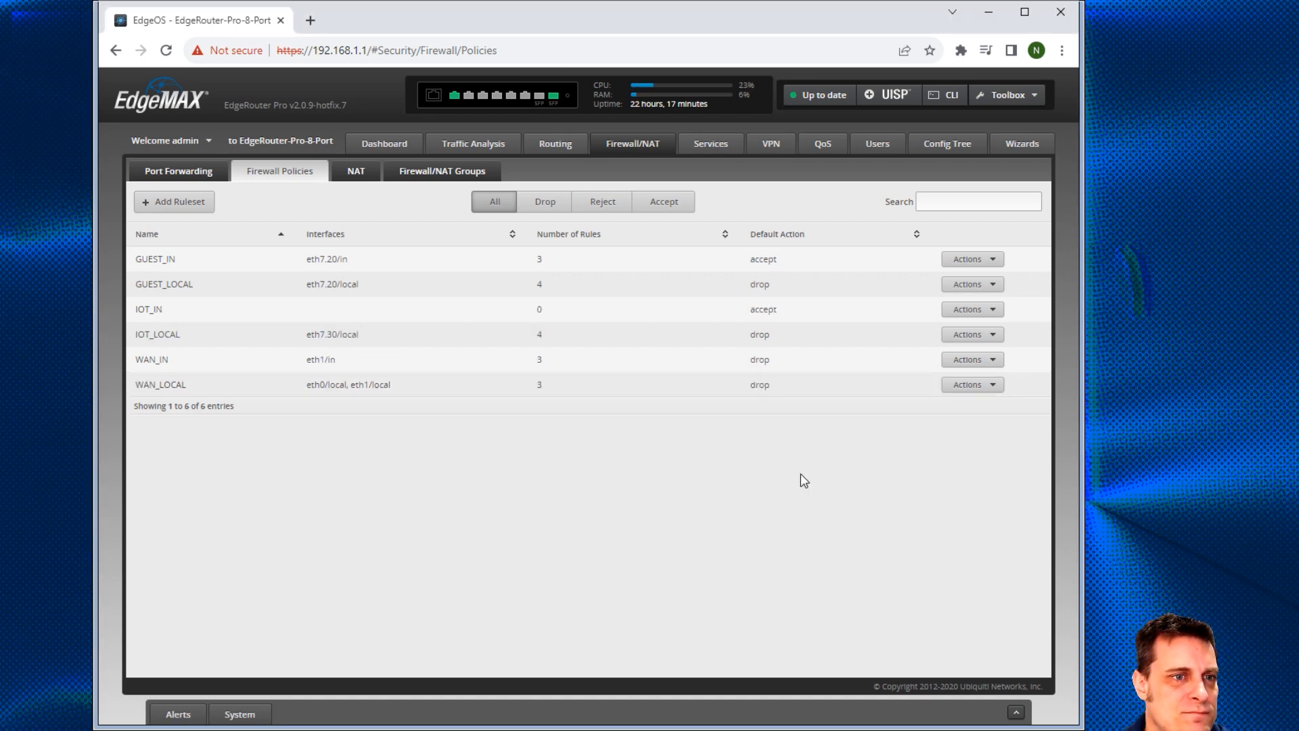
Step: Assign the IOT_IN ruleset to interface eth7.30 with direction in, and save the ruleset
left_click(978, 310)
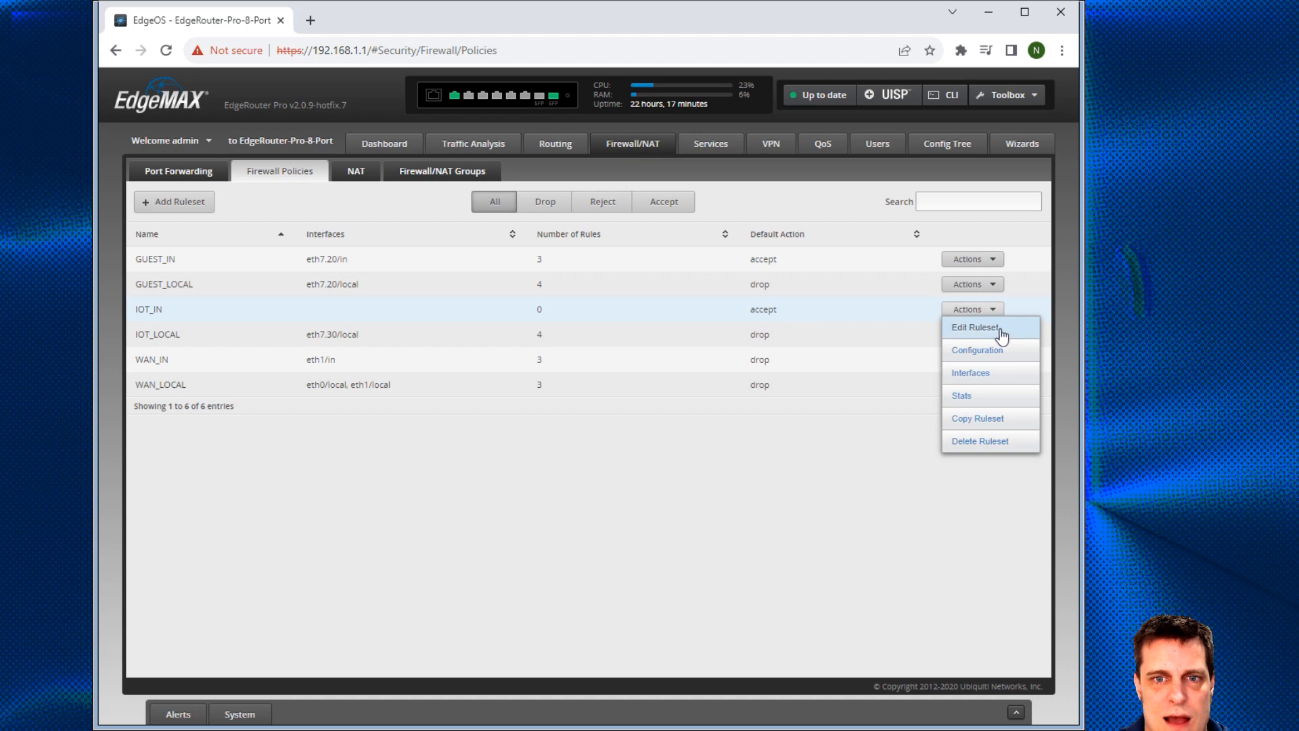
left_click(974, 332)
left_click(462, 374)
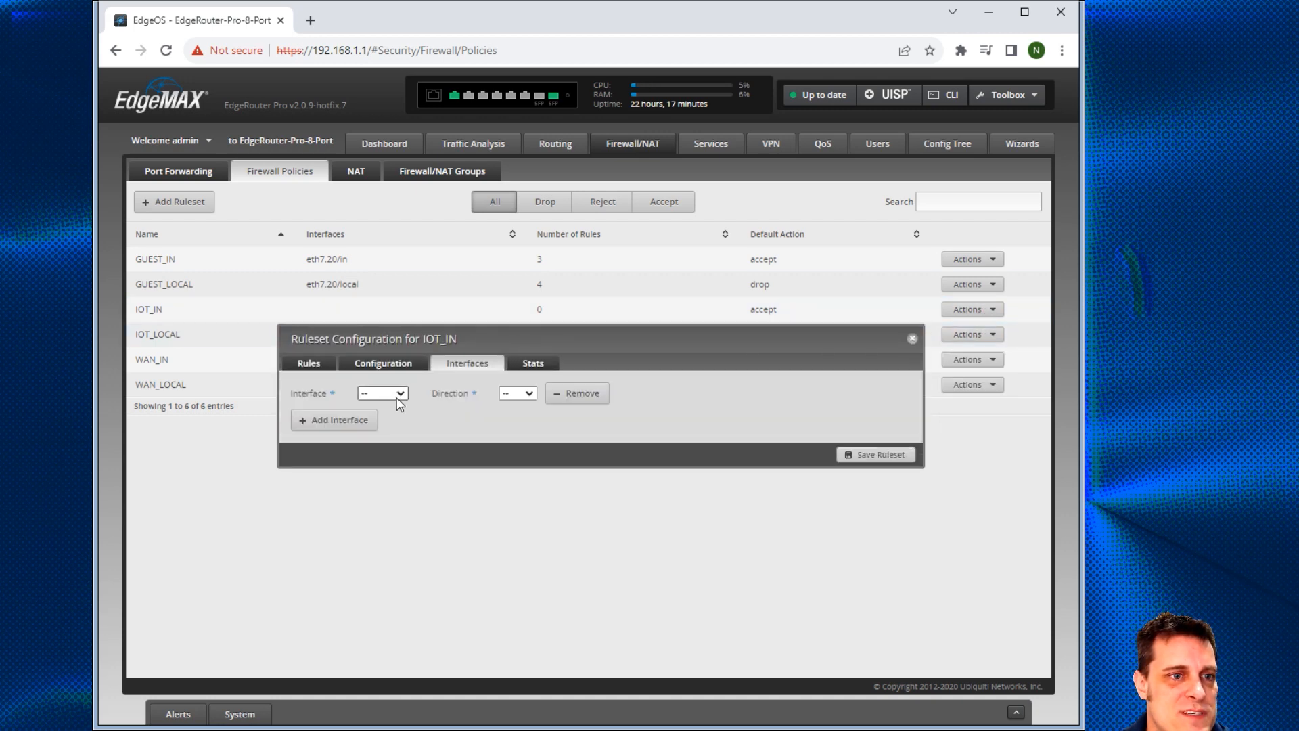
left_click(379, 529)
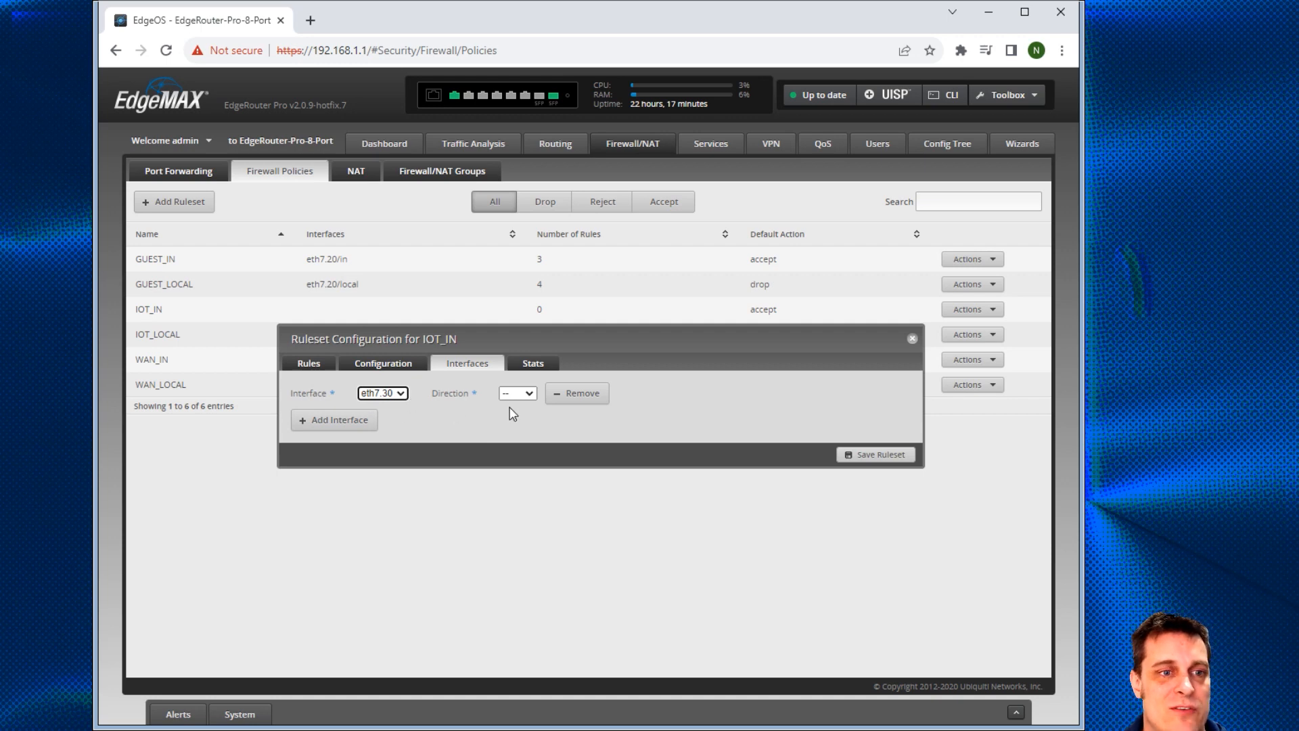
left_click(521, 390)
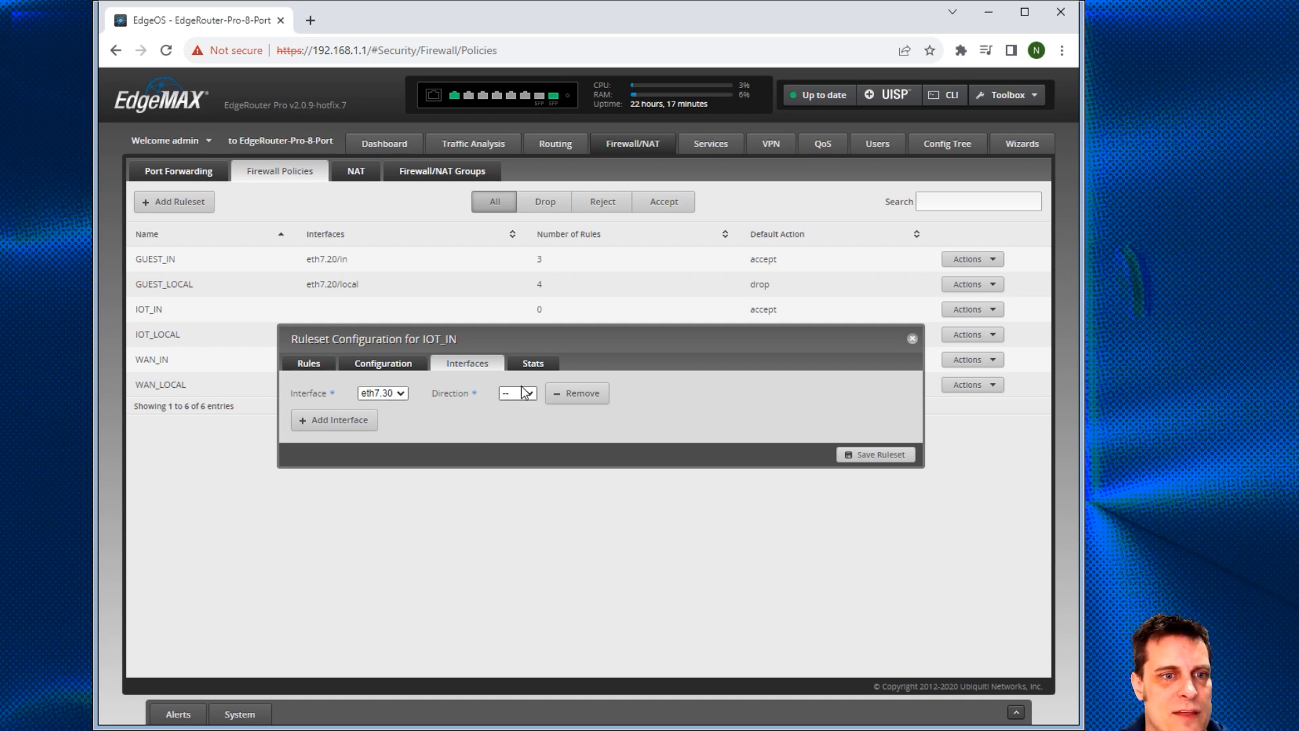
left_click(868, 464)
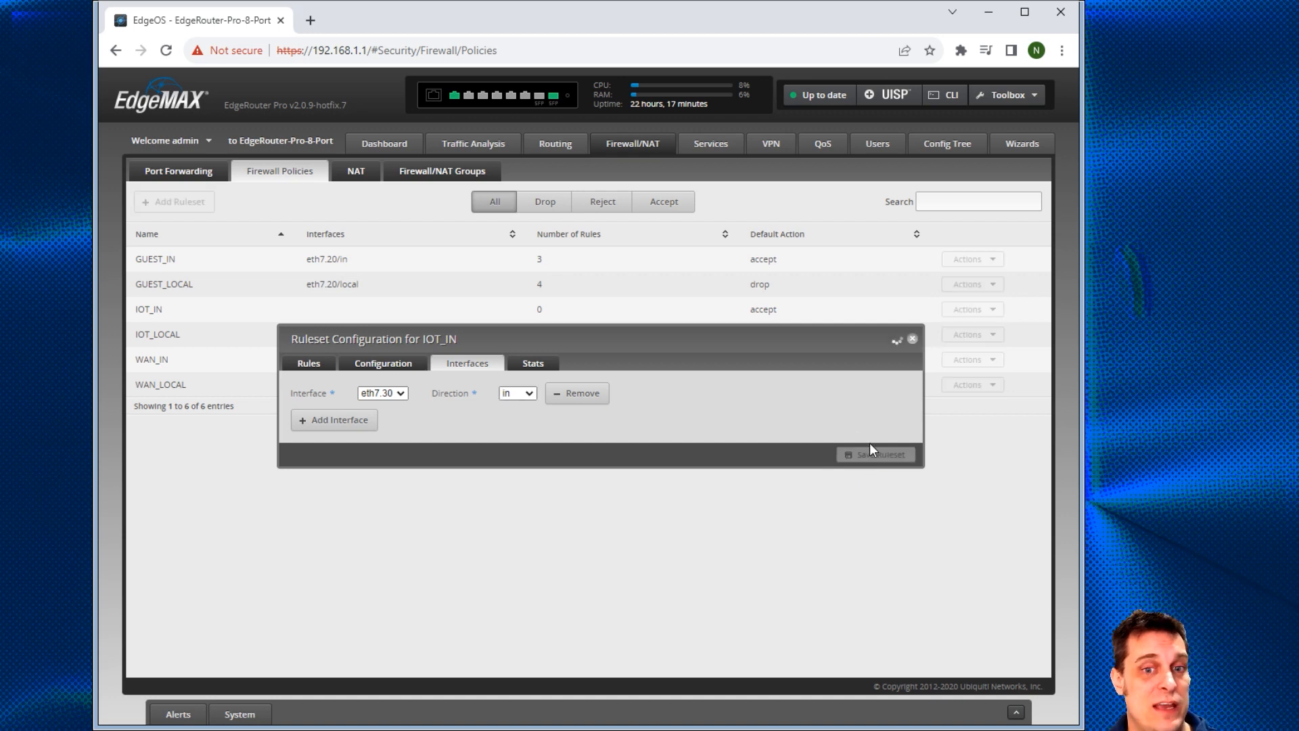
Step: Add an "Allow established/related" rule to IOT_IN that accepts all protocols for the Established and Related states, and save it
left_click(317, 366)
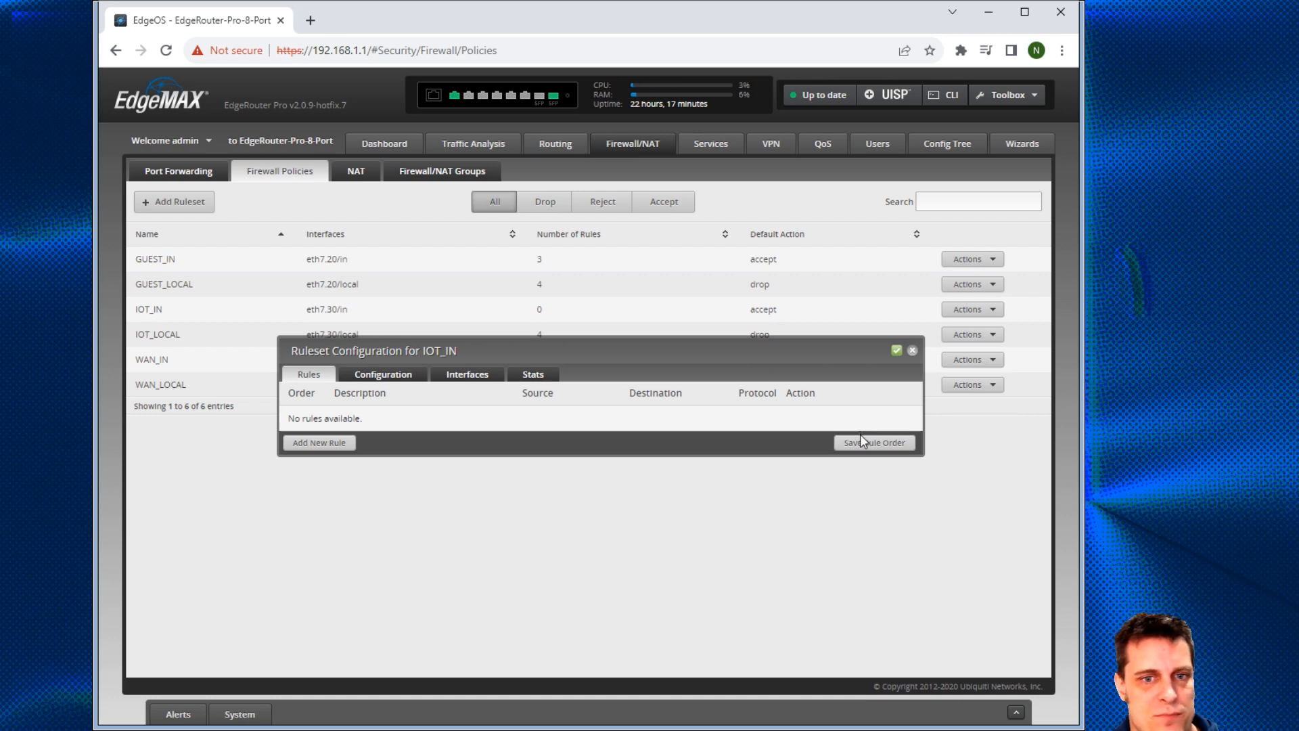
left_click(320, 442)
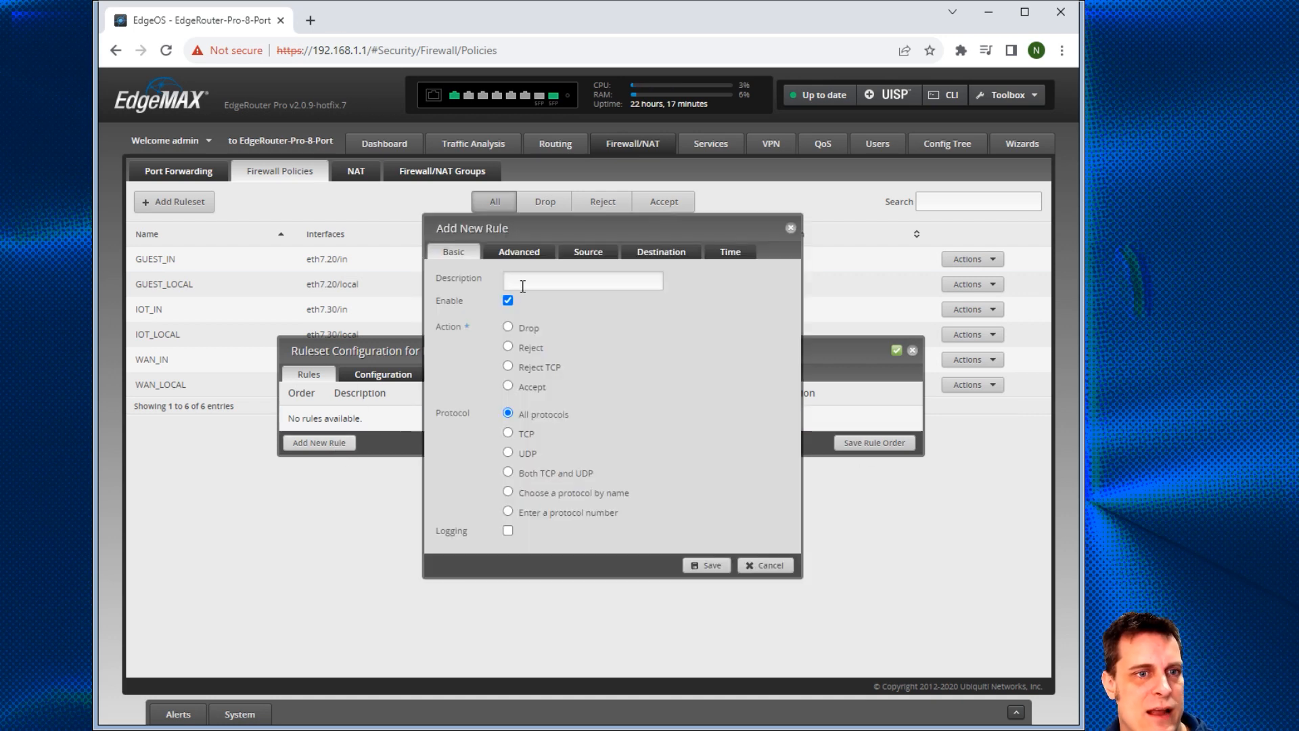
type("Allow established/related")
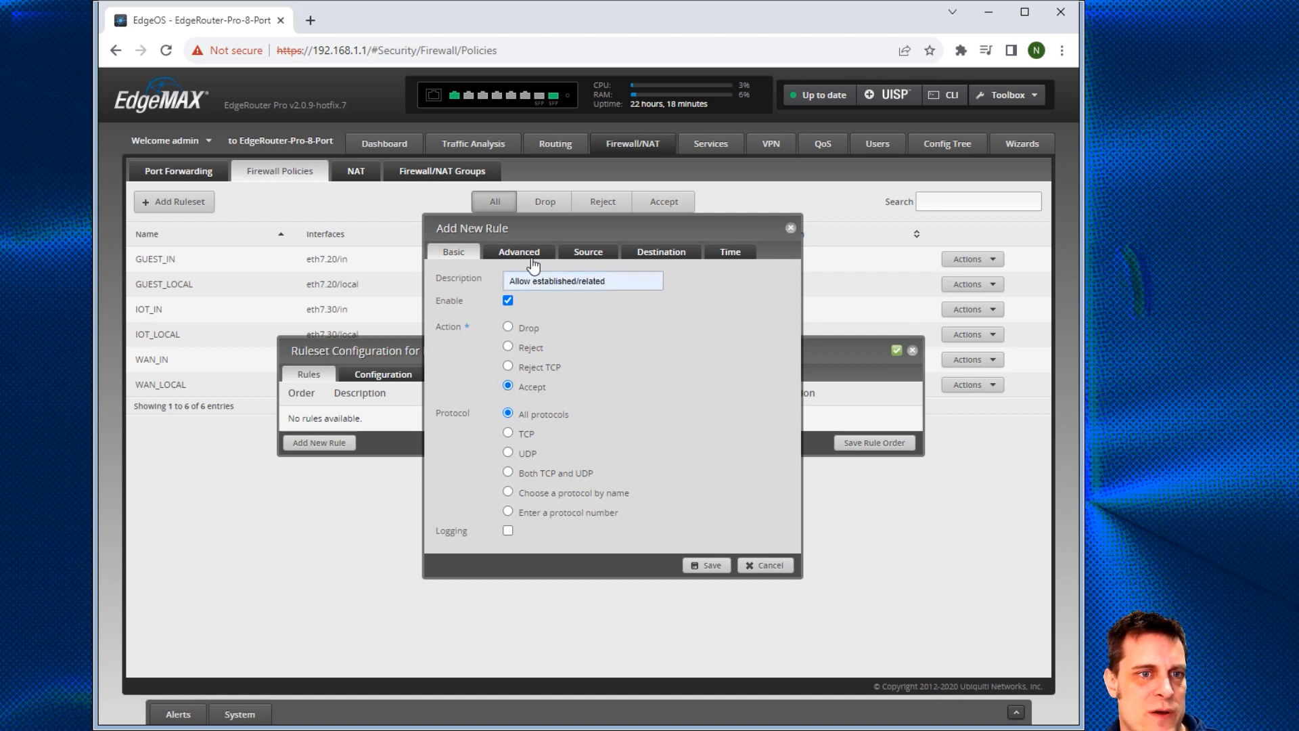
left_click(505, 251)
left_click(508, 272)
left_click(508, 331)
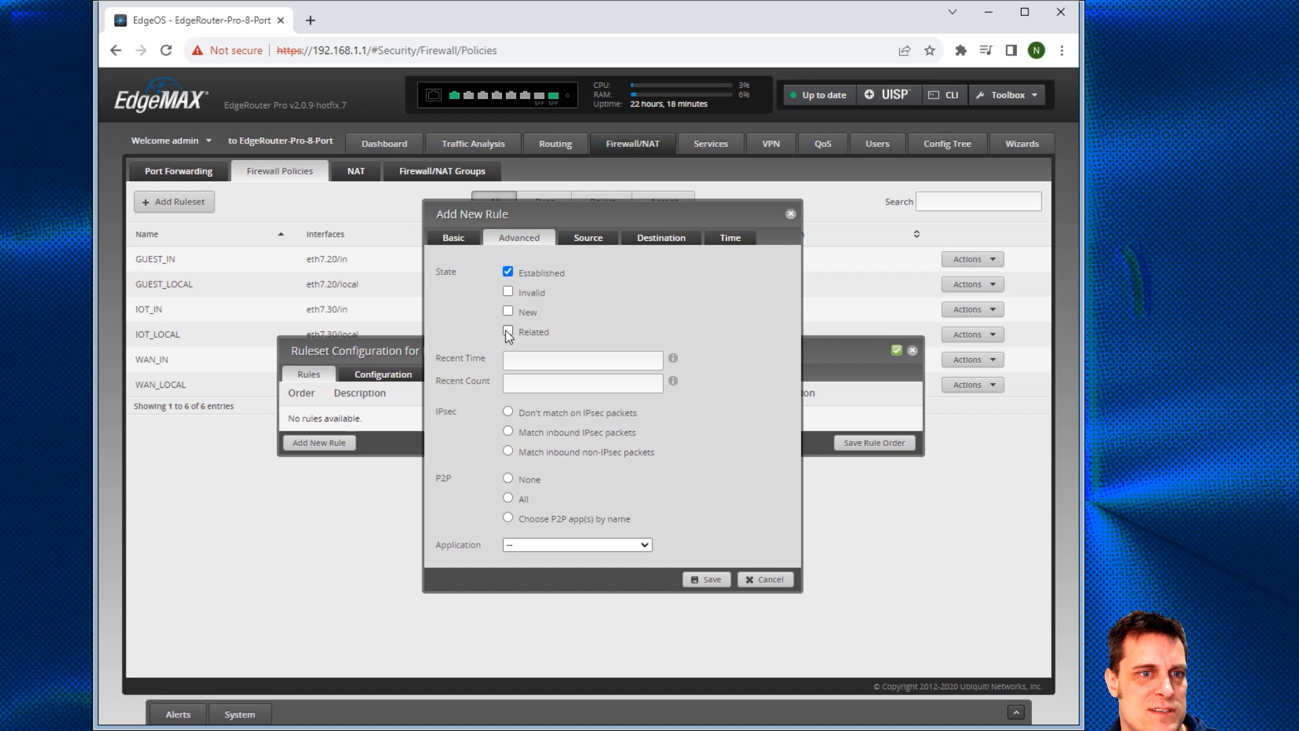
left_click(714, 583)
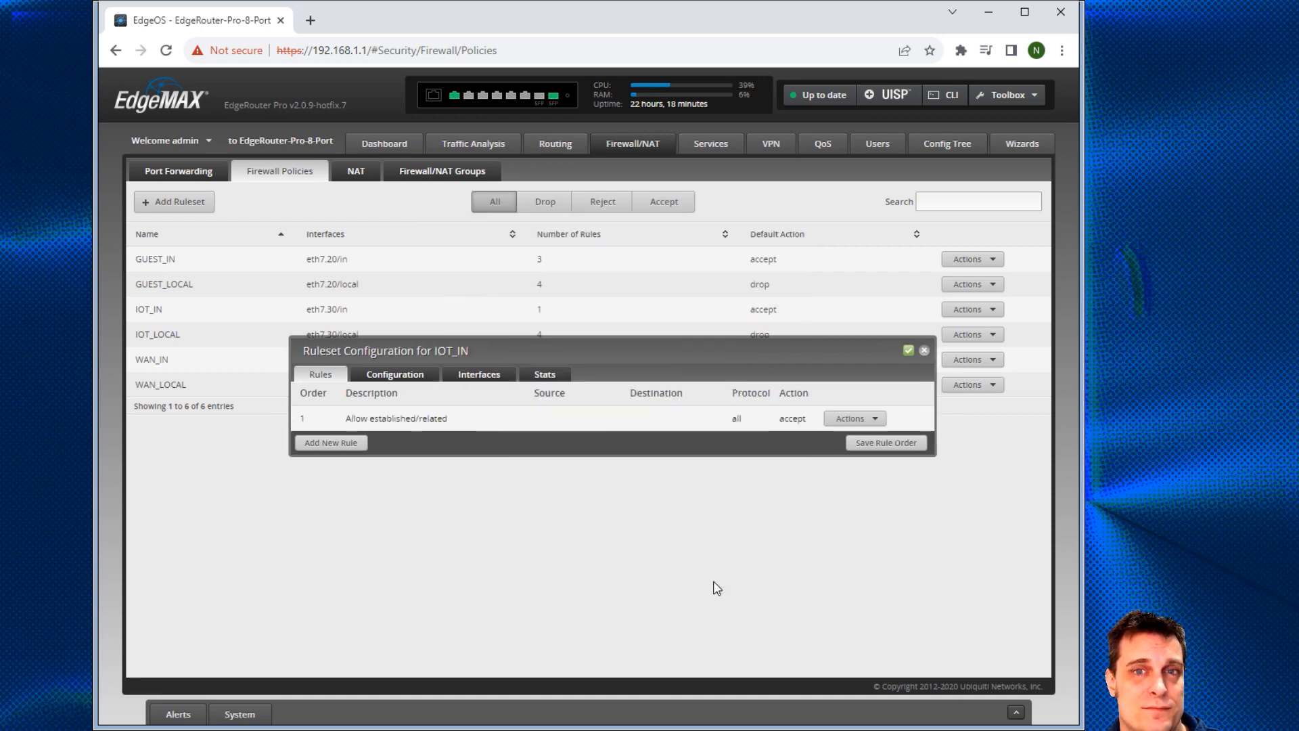
Step: Add a "Drop invalid state" rule to IOT_IN that drops all protocols in the Invalid state, and save it
left_click(360, 444)
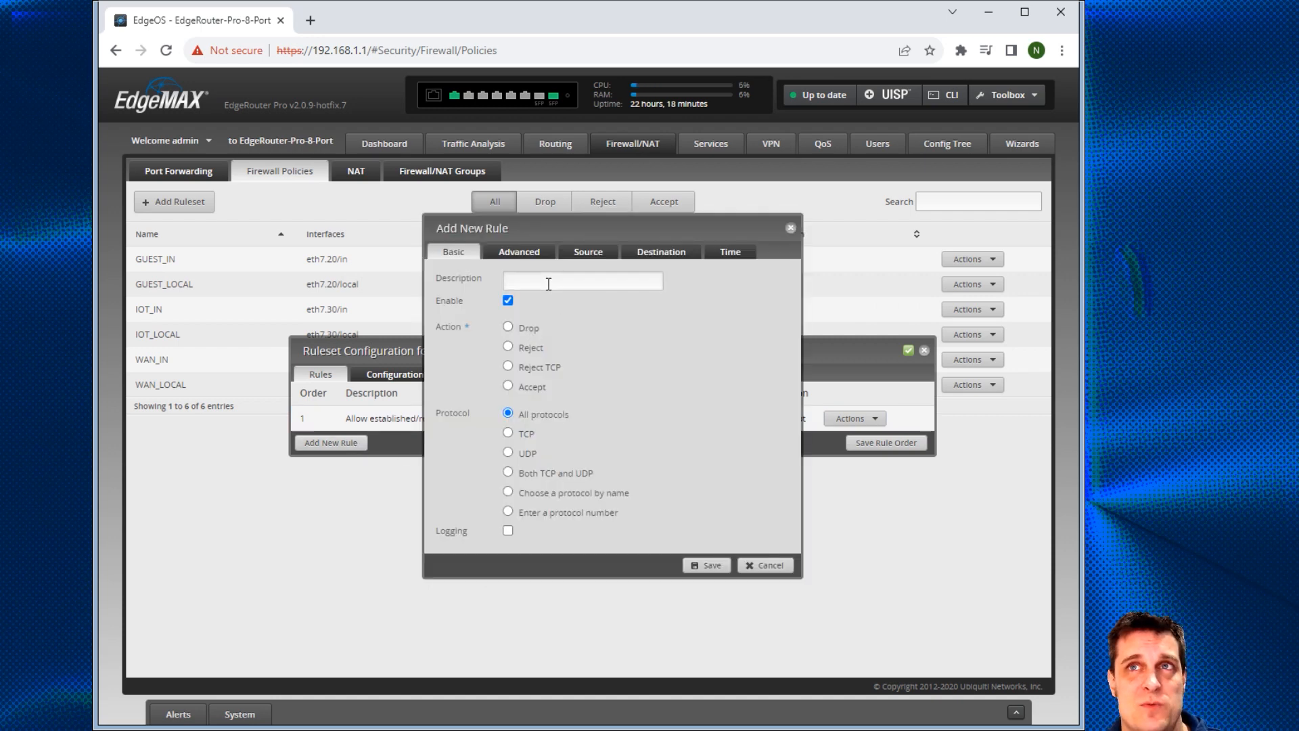
type("Drop invalid state")
left_click(515, 330)
left_click(525, 254)
left_click(509, 292)
left_click(706, 579)
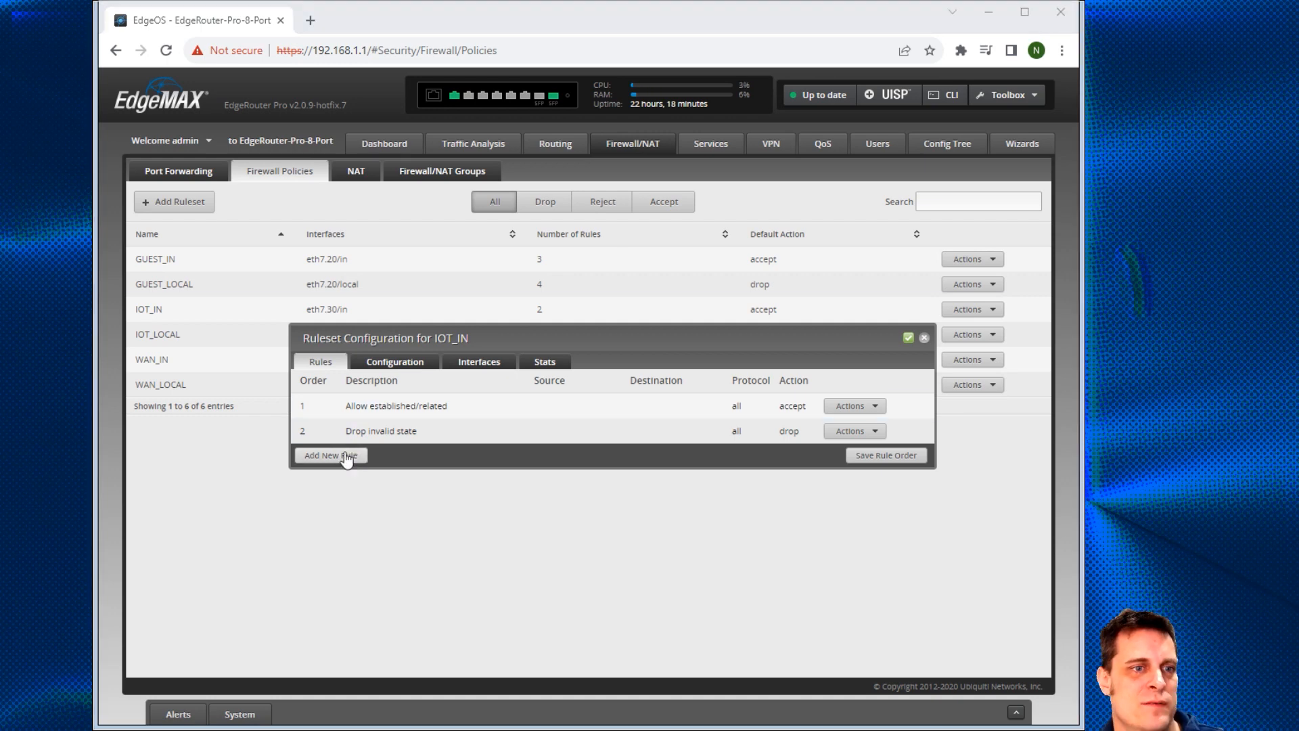
Step: Add a "Block VLAN1" rule to IOT_IN that drops all protocols to destination network group VLAN1, and save it
left_click(347, 457)
left_click(542, 284)
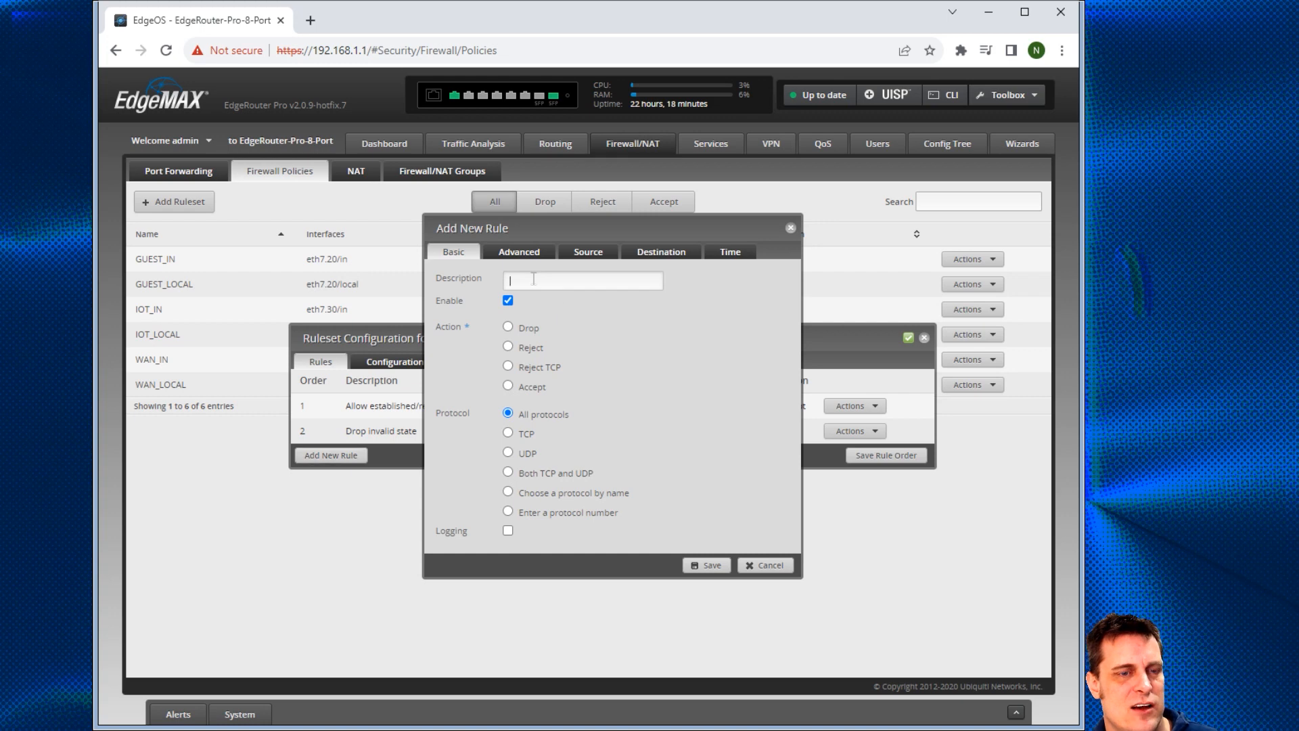
type("Block")
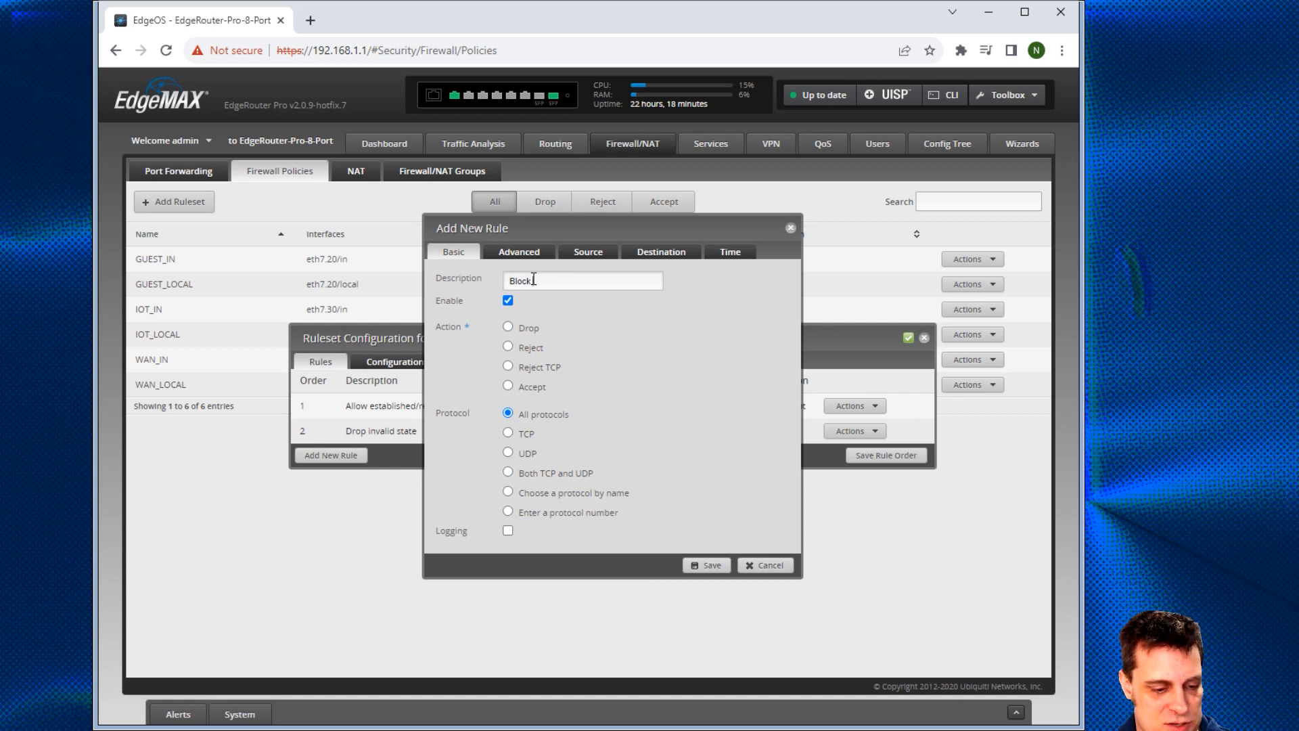
type(" VLAN1")
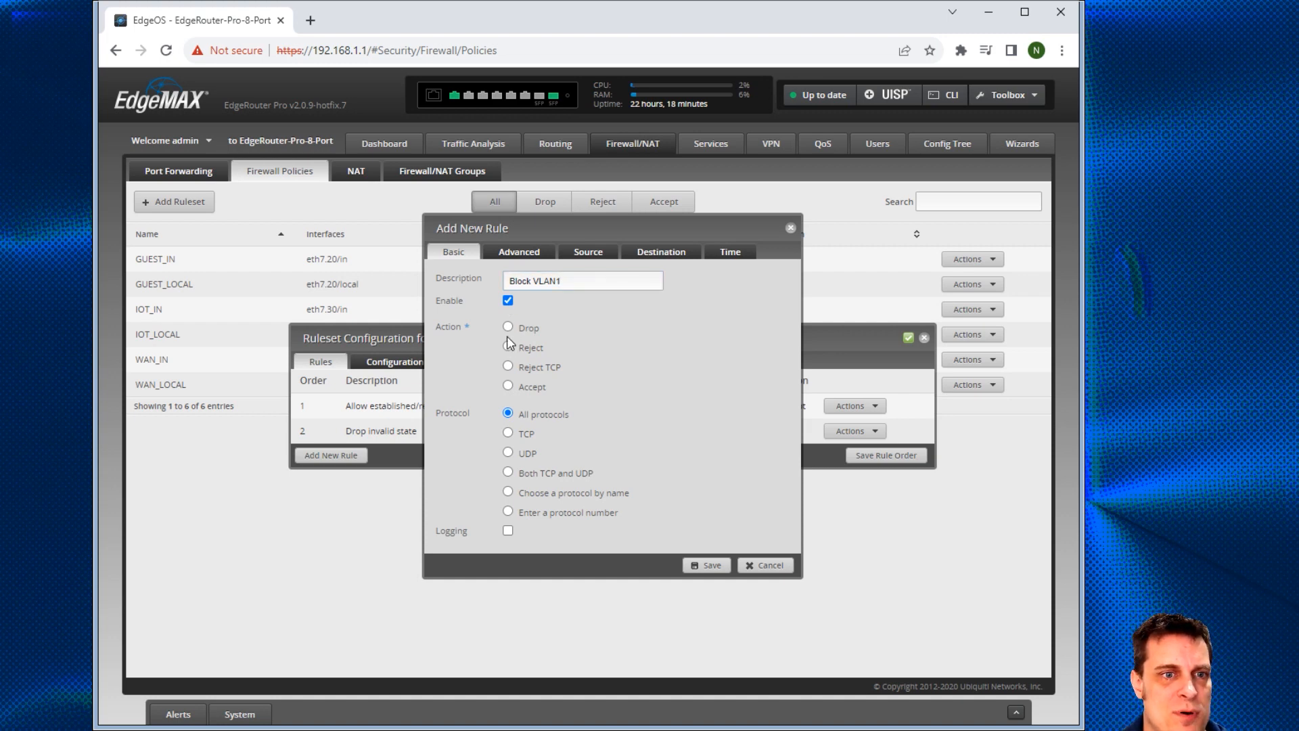
left_click(507, 327)
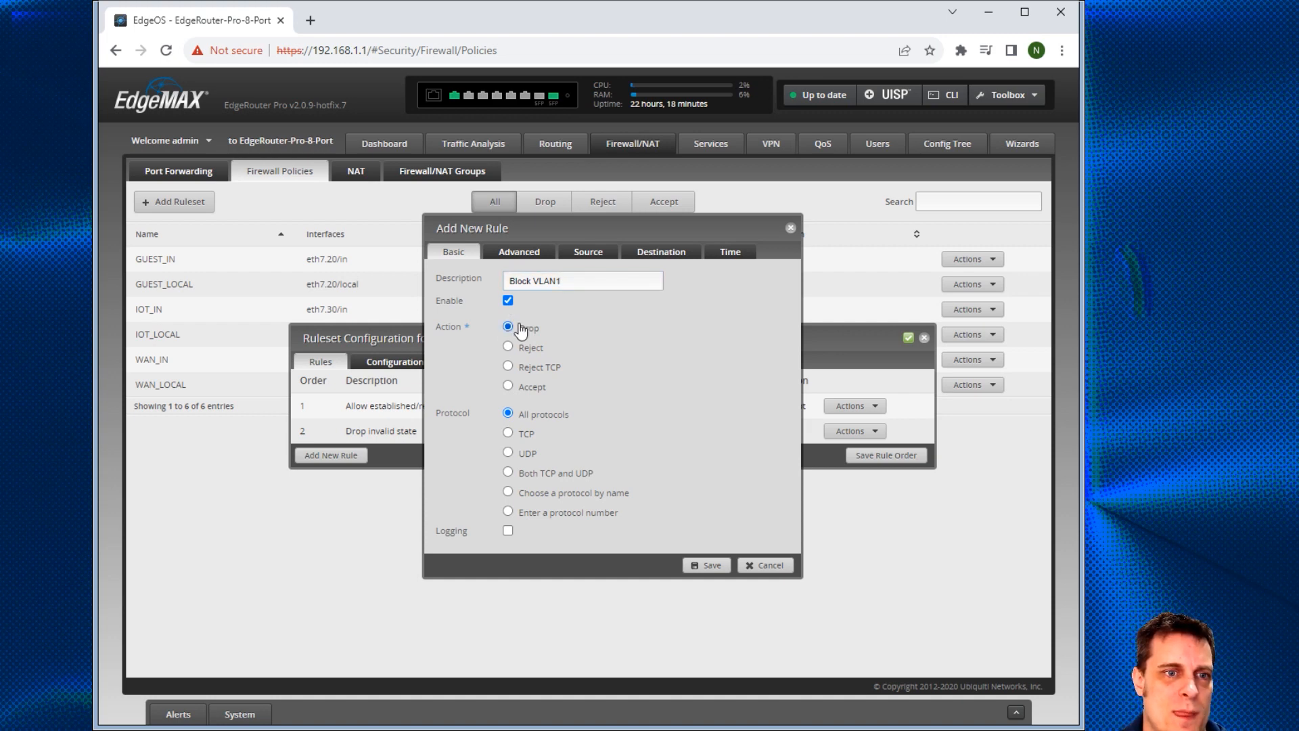
left_click(520, 253)
left_click(599, 244)
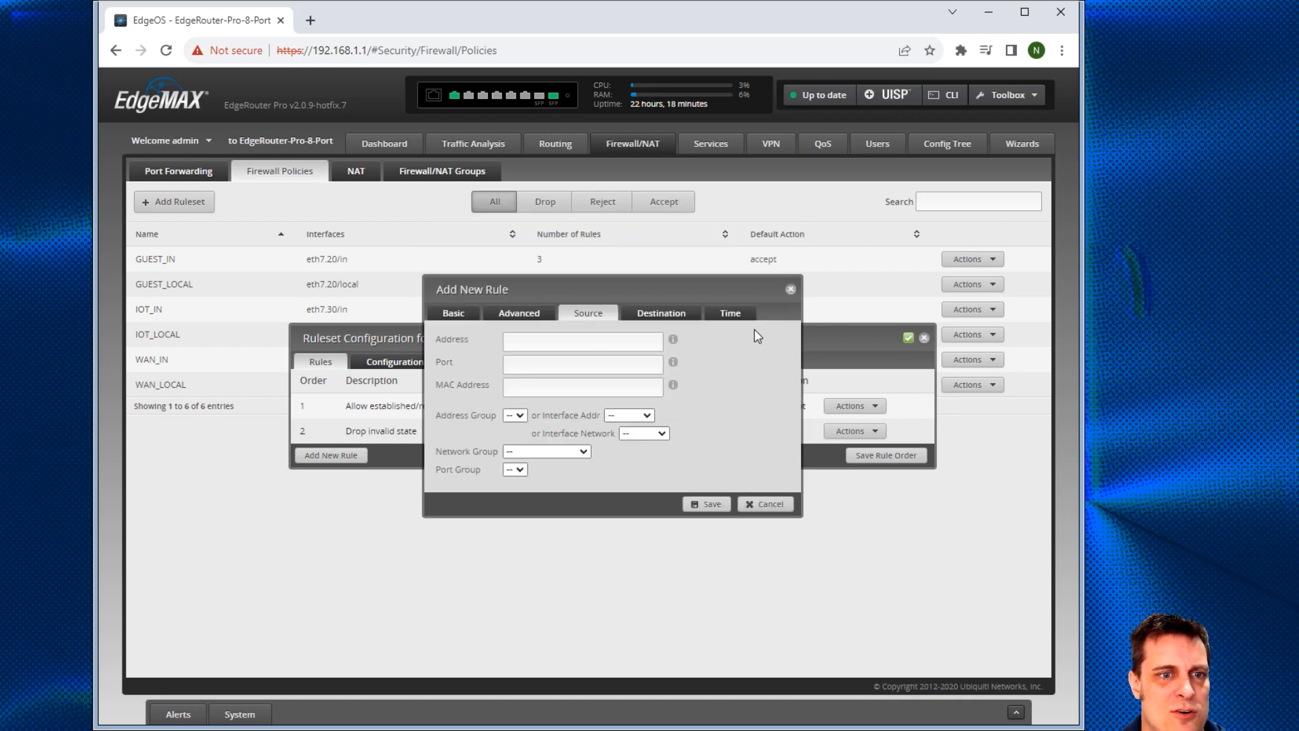
left_click(651, 323)
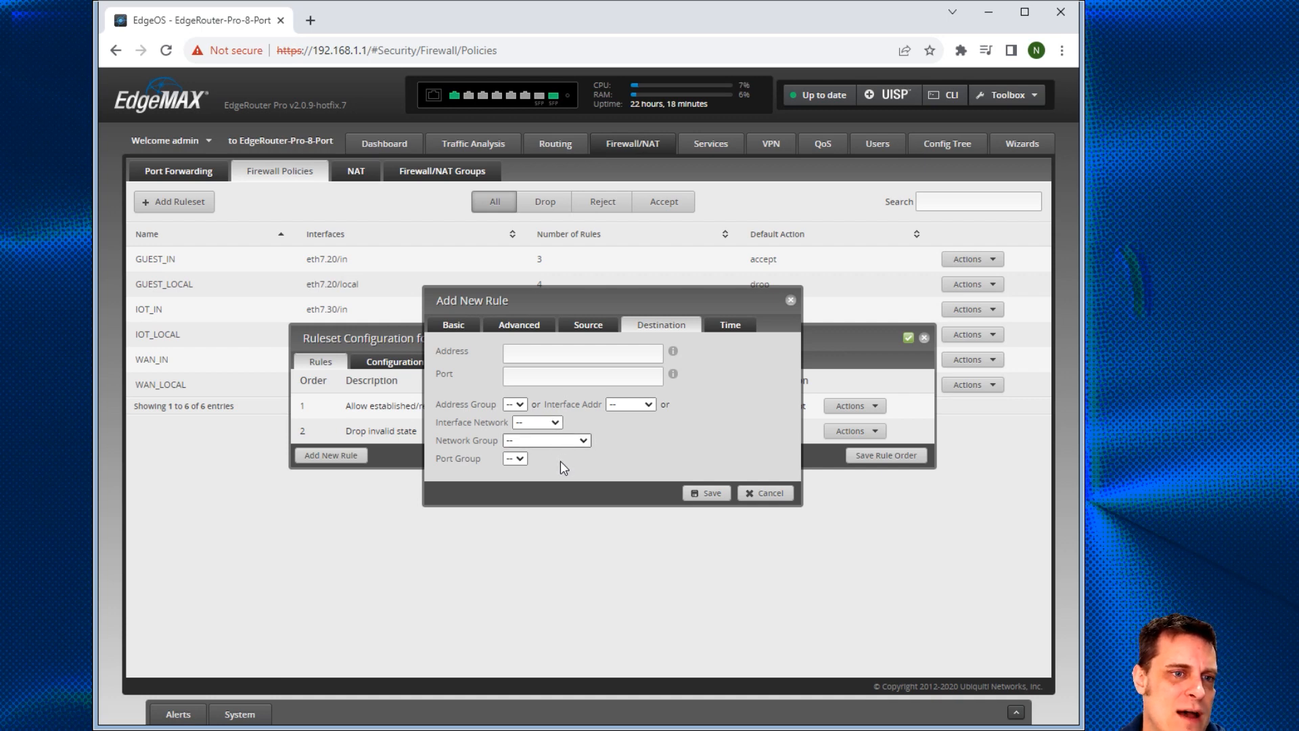
left_click(536, 497)
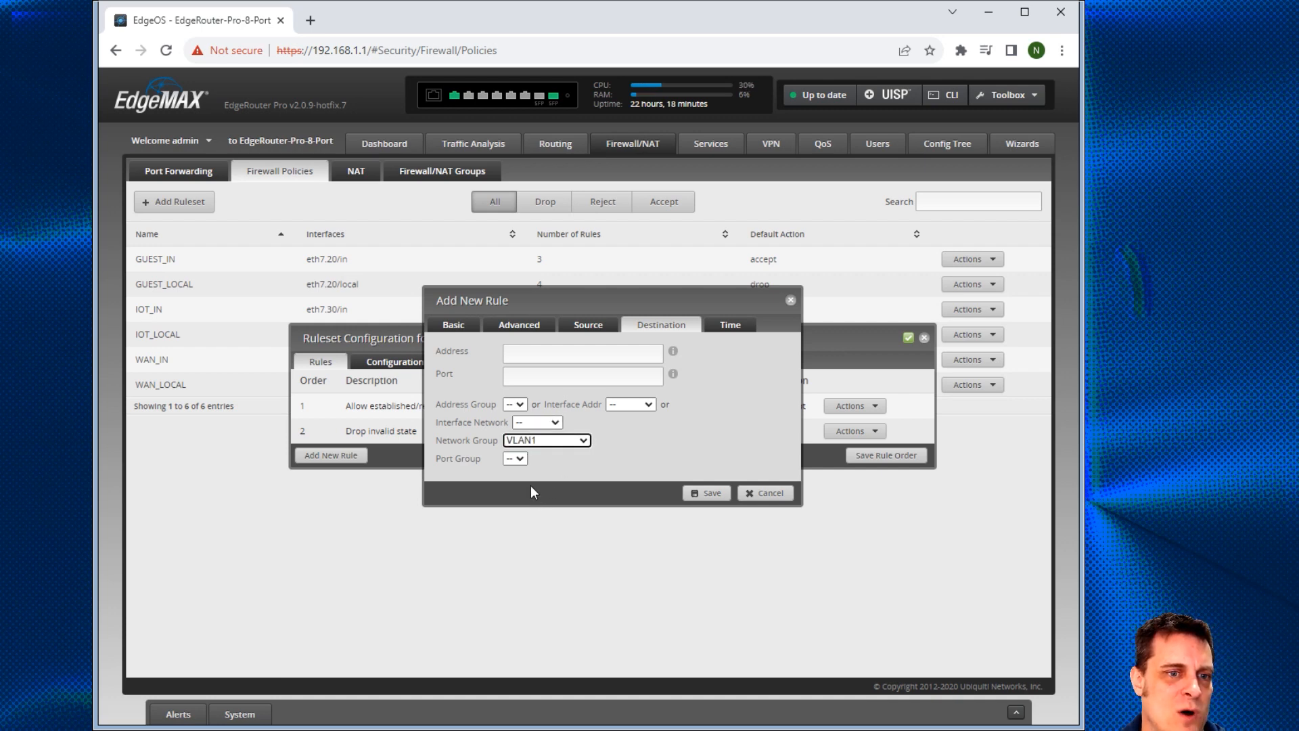
left_click(703, 494)
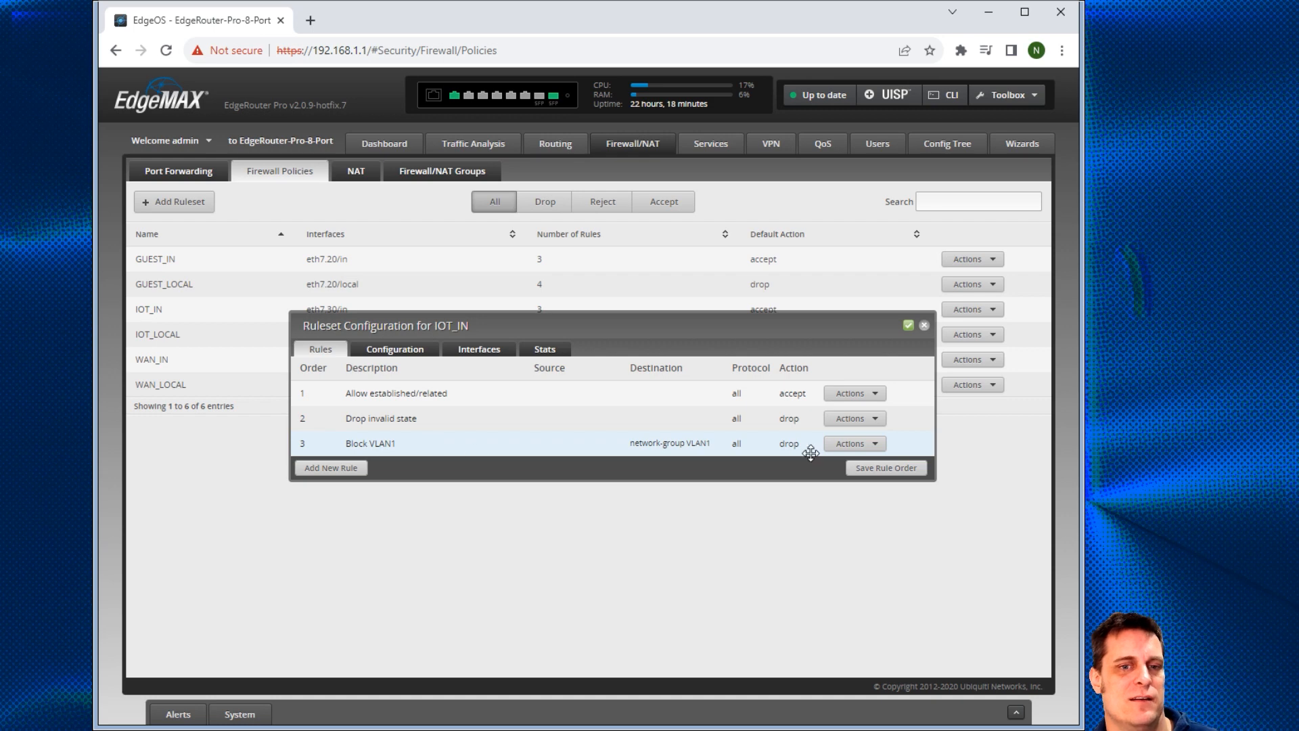
Step: Add a "Block Guest" rule to IOT_IN that drops all protocols to destination network group Guest_Group, save it and close the ruleset
left_click(850, 447)
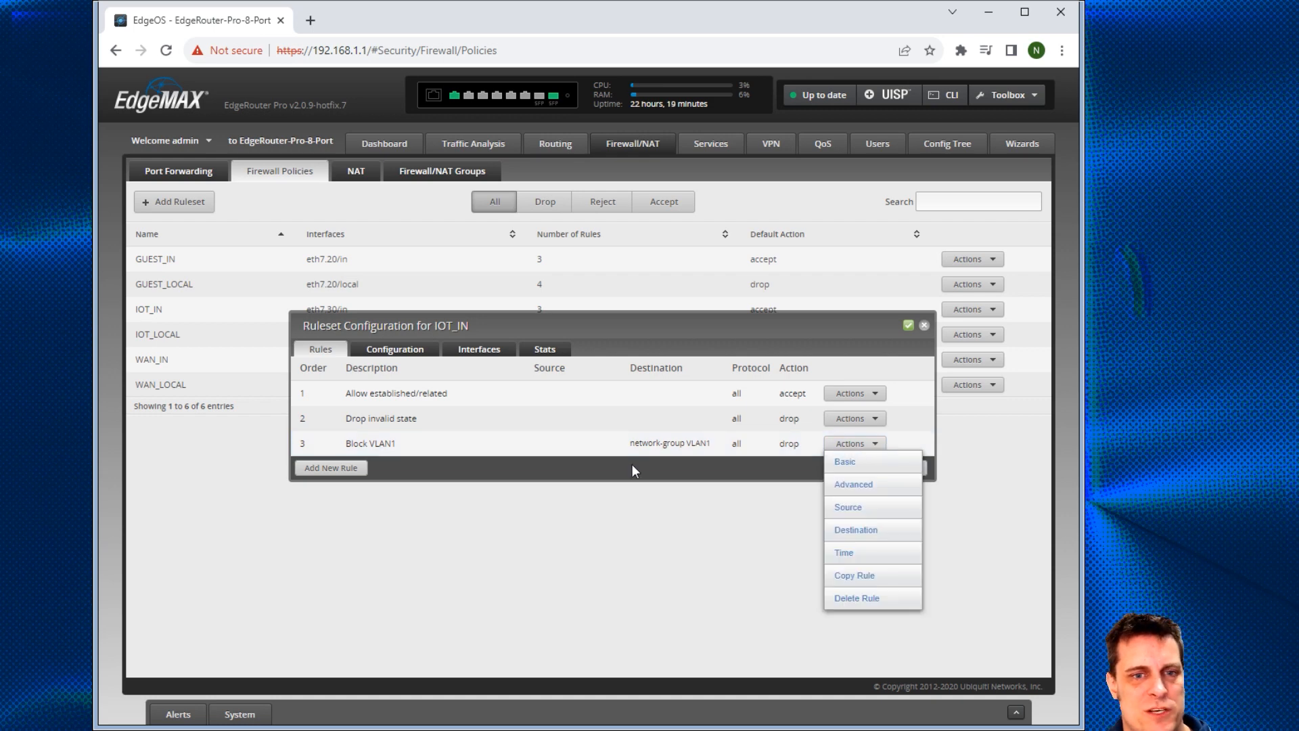
left_click(625, 483)
left_click_drag(622, 315, 618, 351)
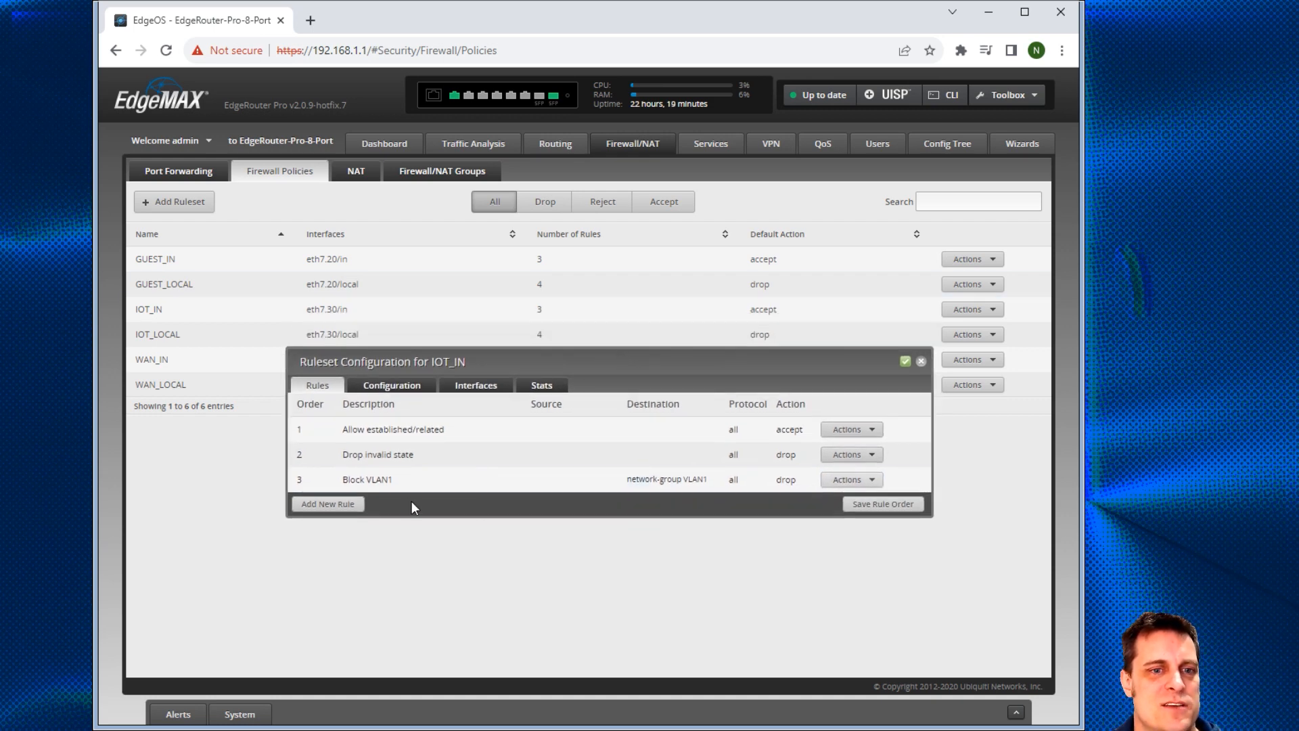
left_click(336, 504)
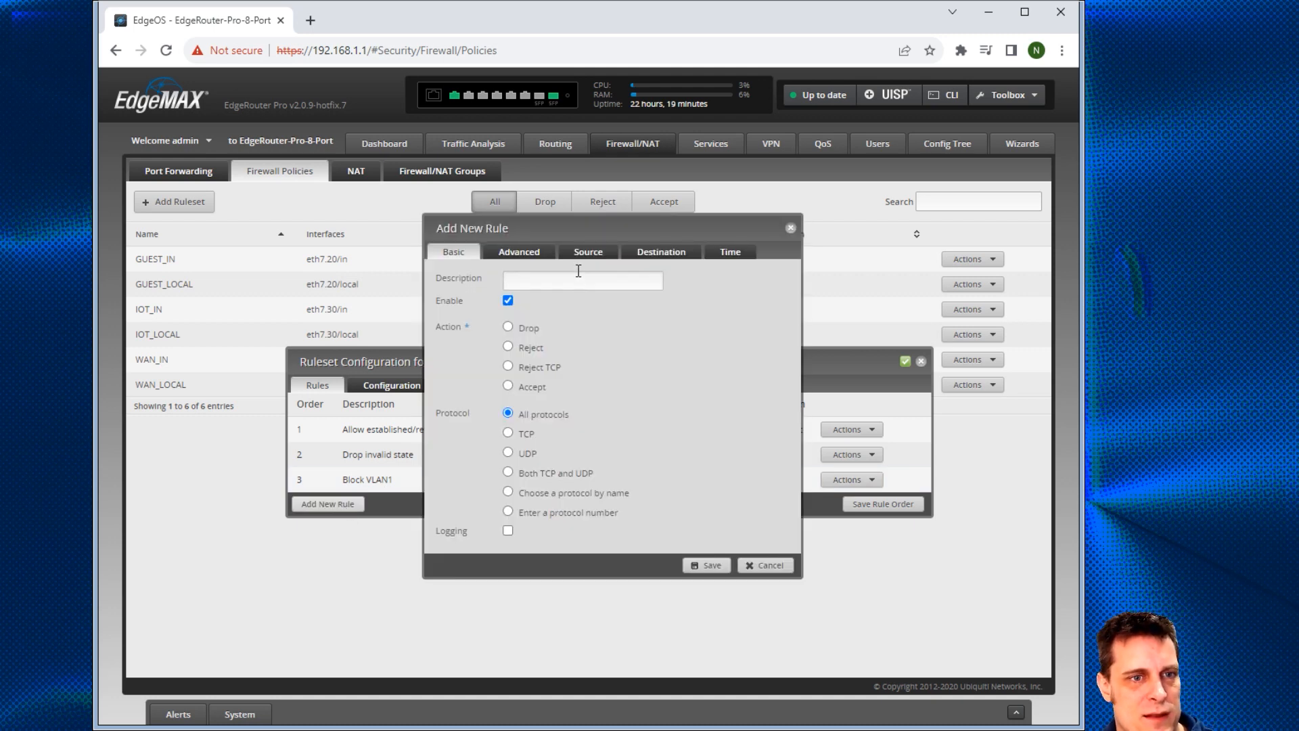
type("Blo")
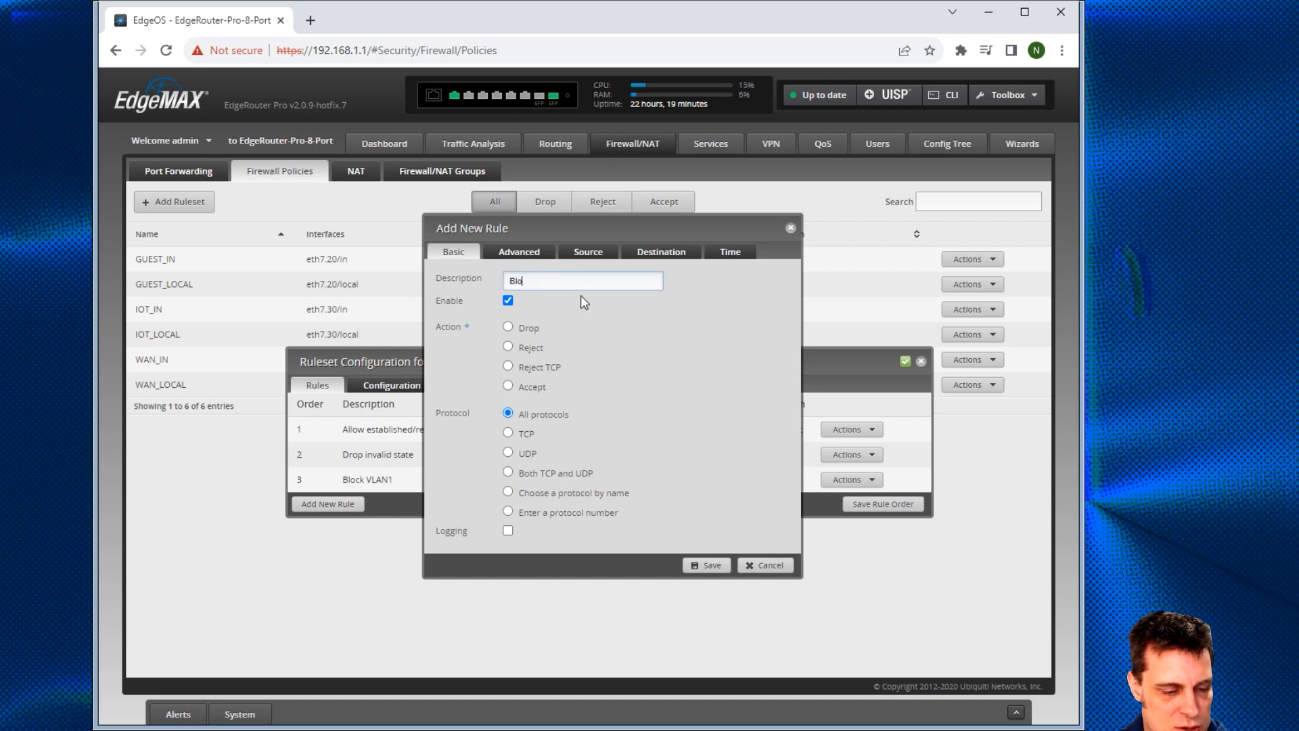
type("ck Gu")
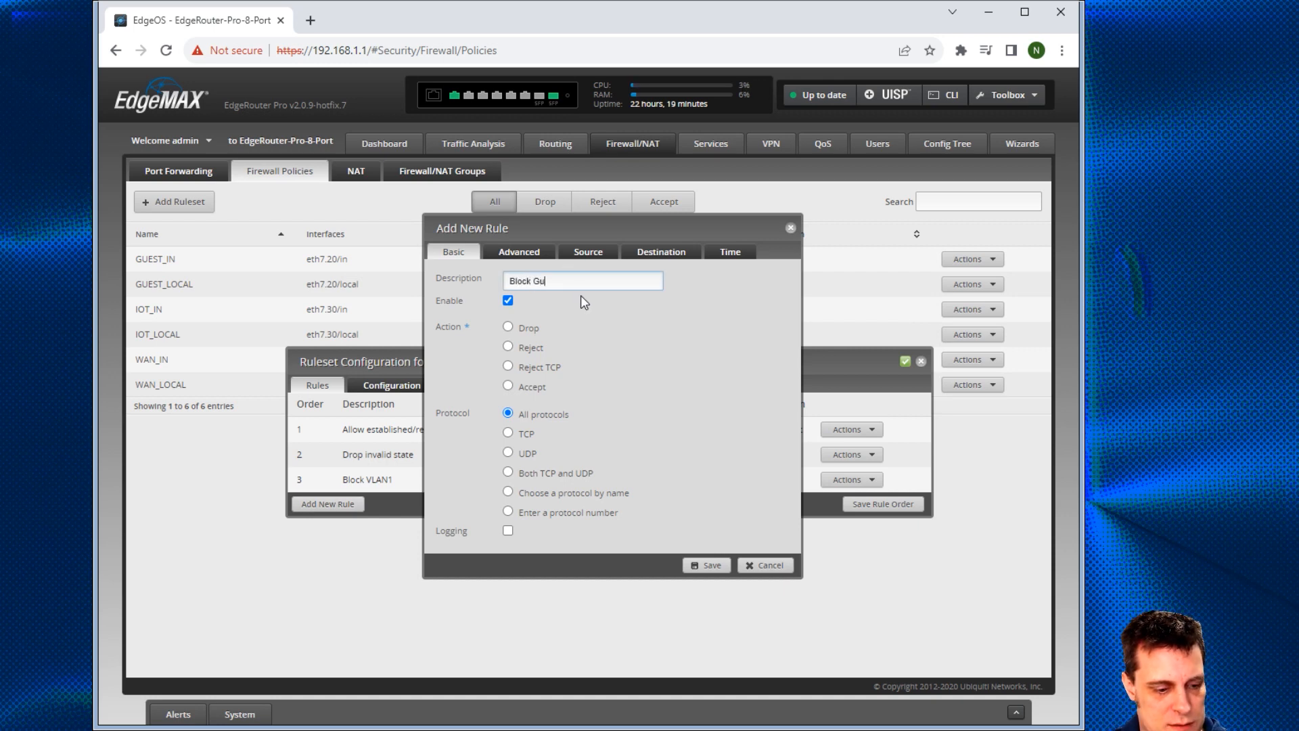
type("est")
left_click(508, 327)
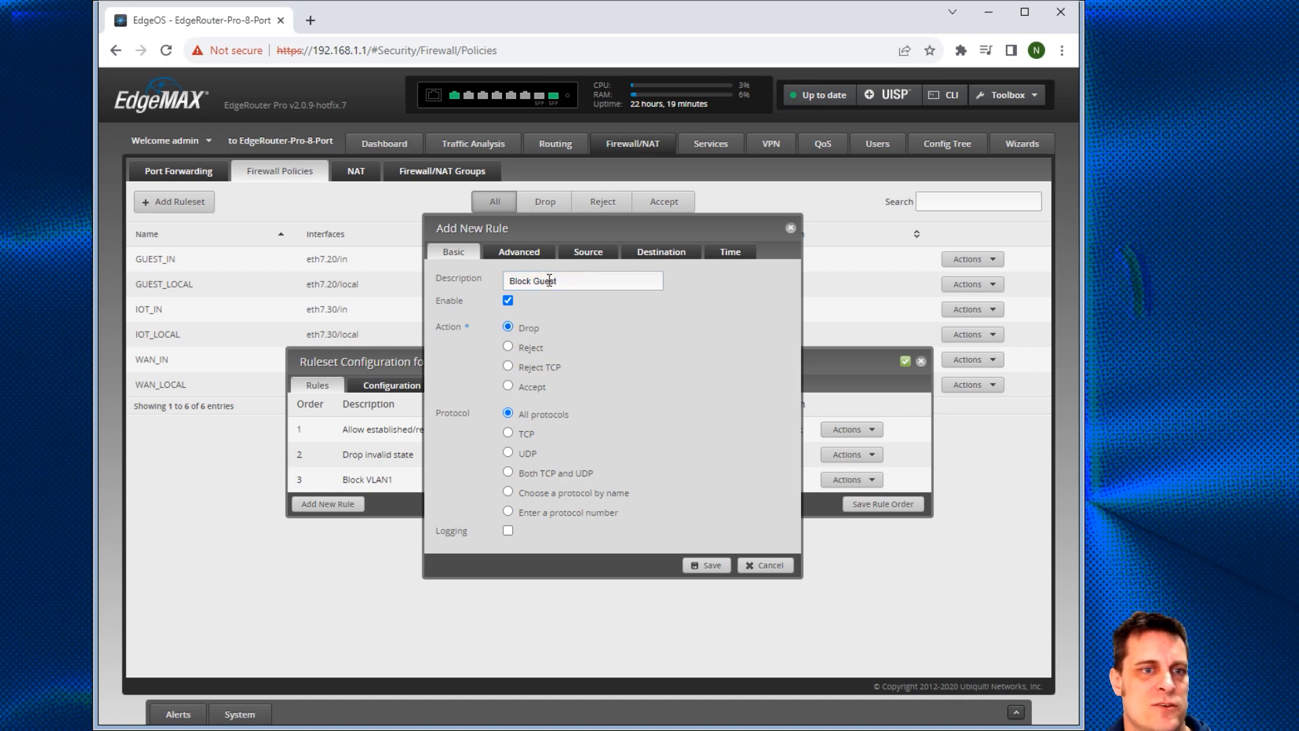
left_click(657, 262)
left_click(542, 481)
left_click(707, 492)
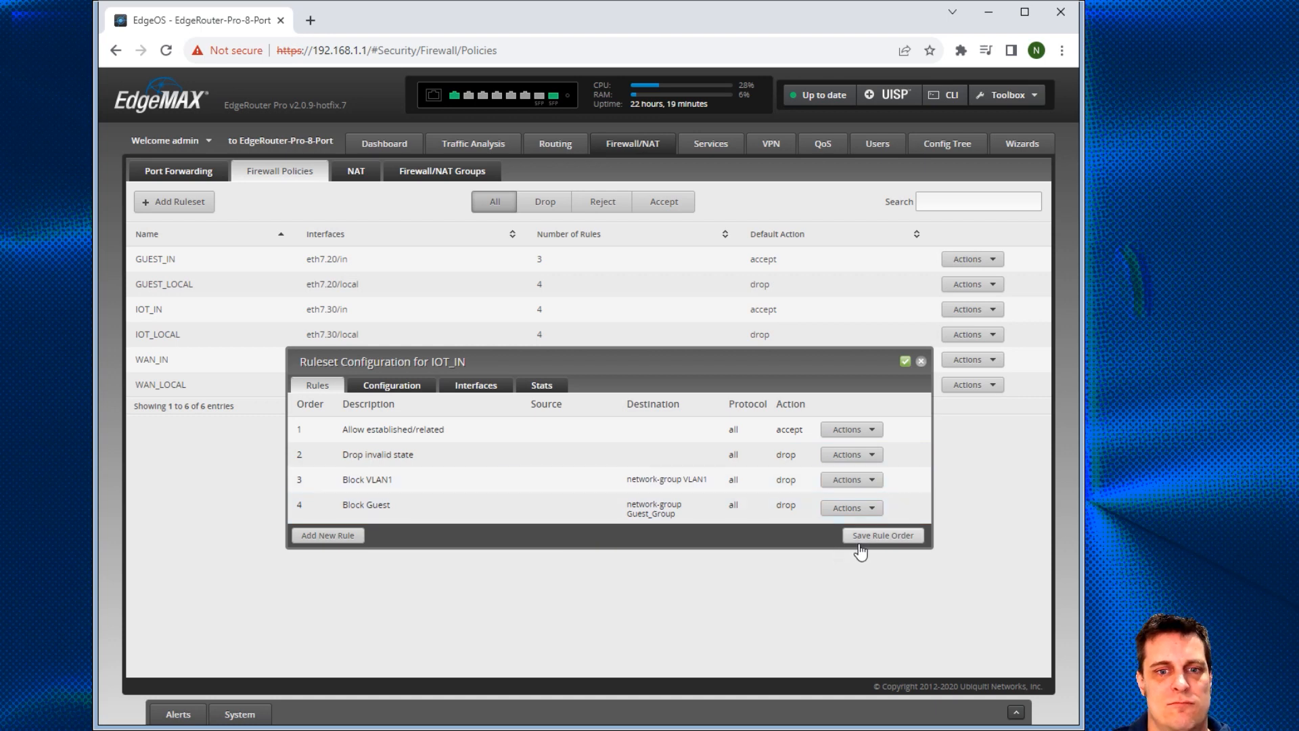
left_click(922, 362)
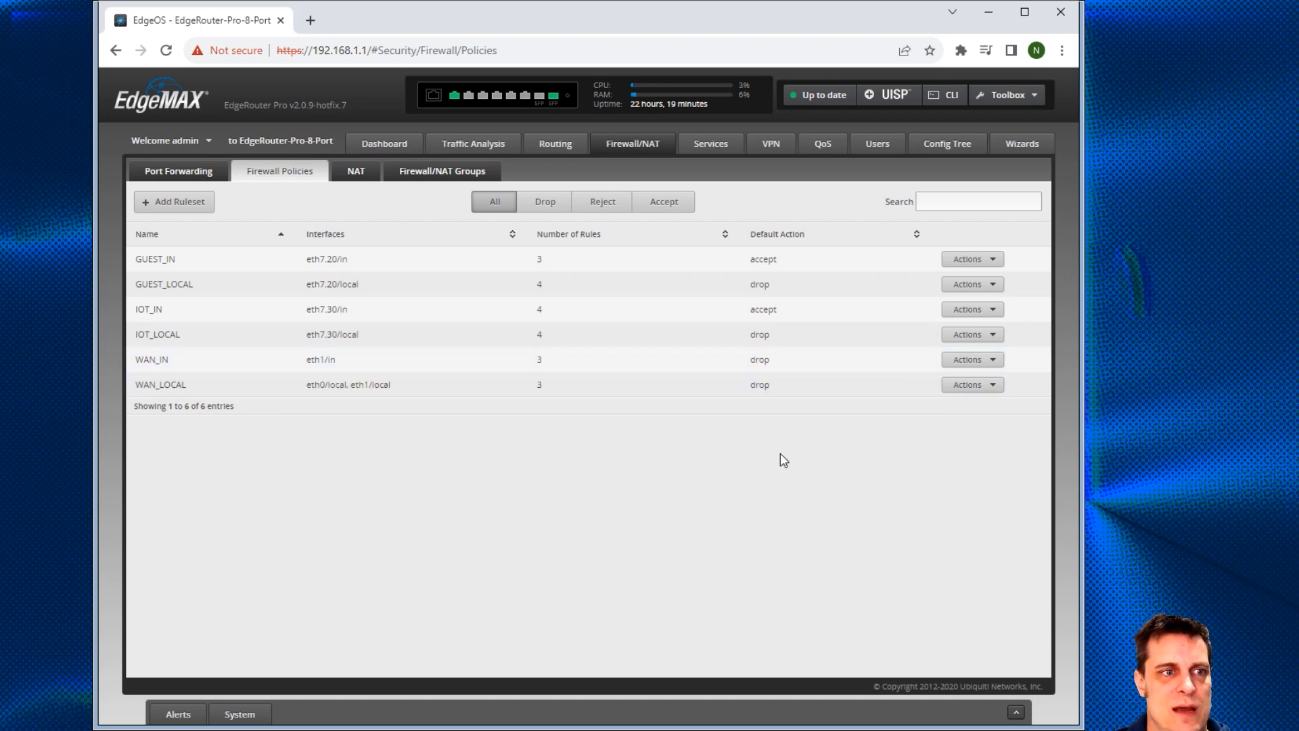